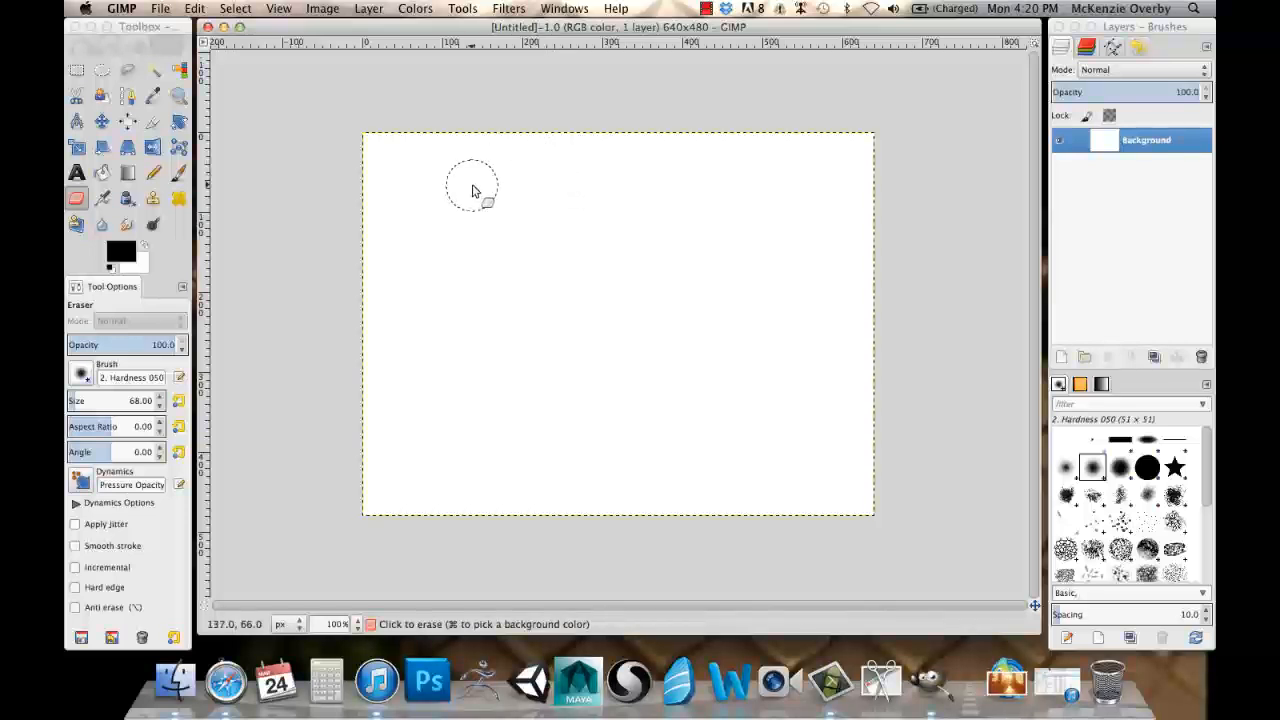
Open Sample_Tooth_UV.jpg from the Desktop and enlarge its image window to fill the space between the side panels.
left_click(162, 9)
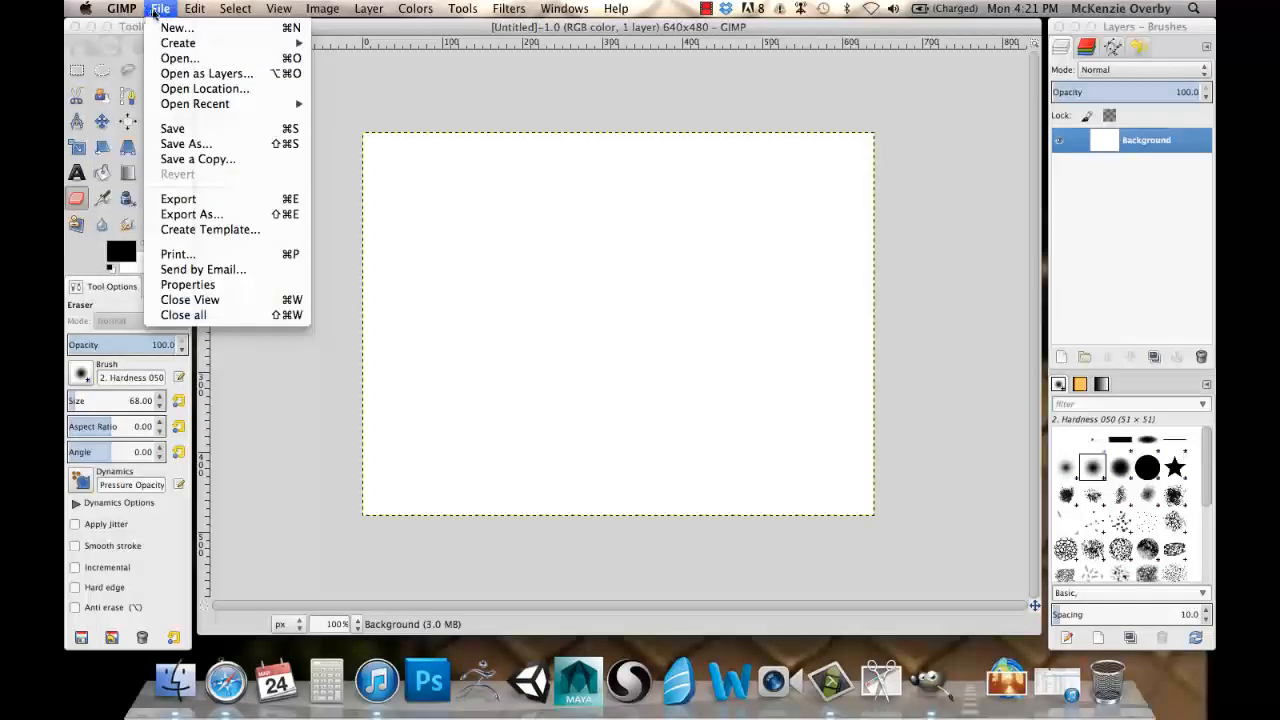
left_click(172, 59)
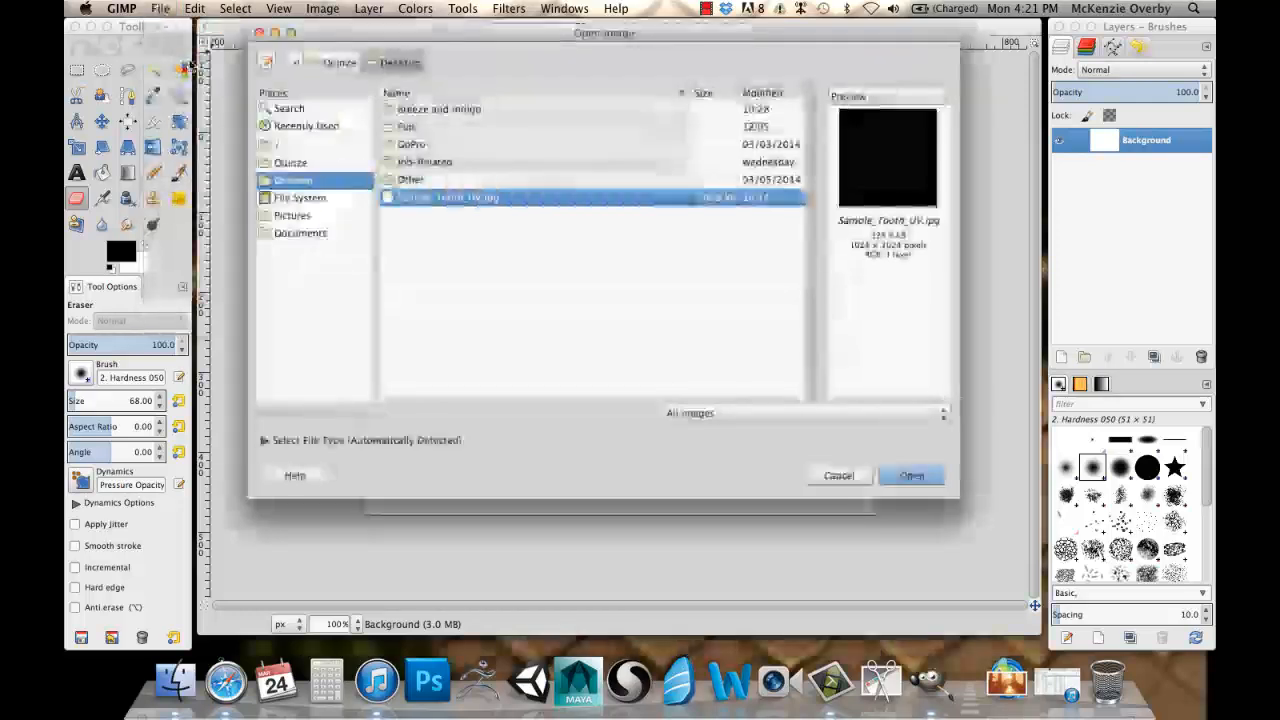
double_click(479, 198)
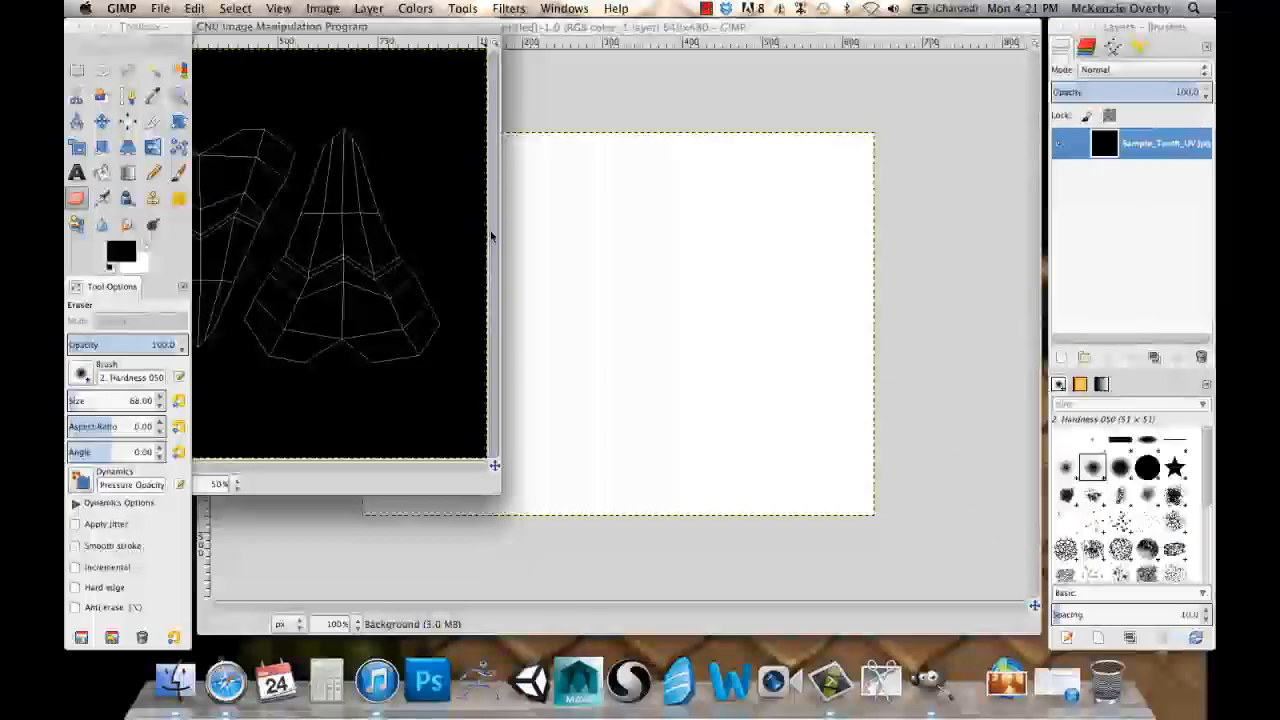
left_click_drag(407, 33, 539, 33)
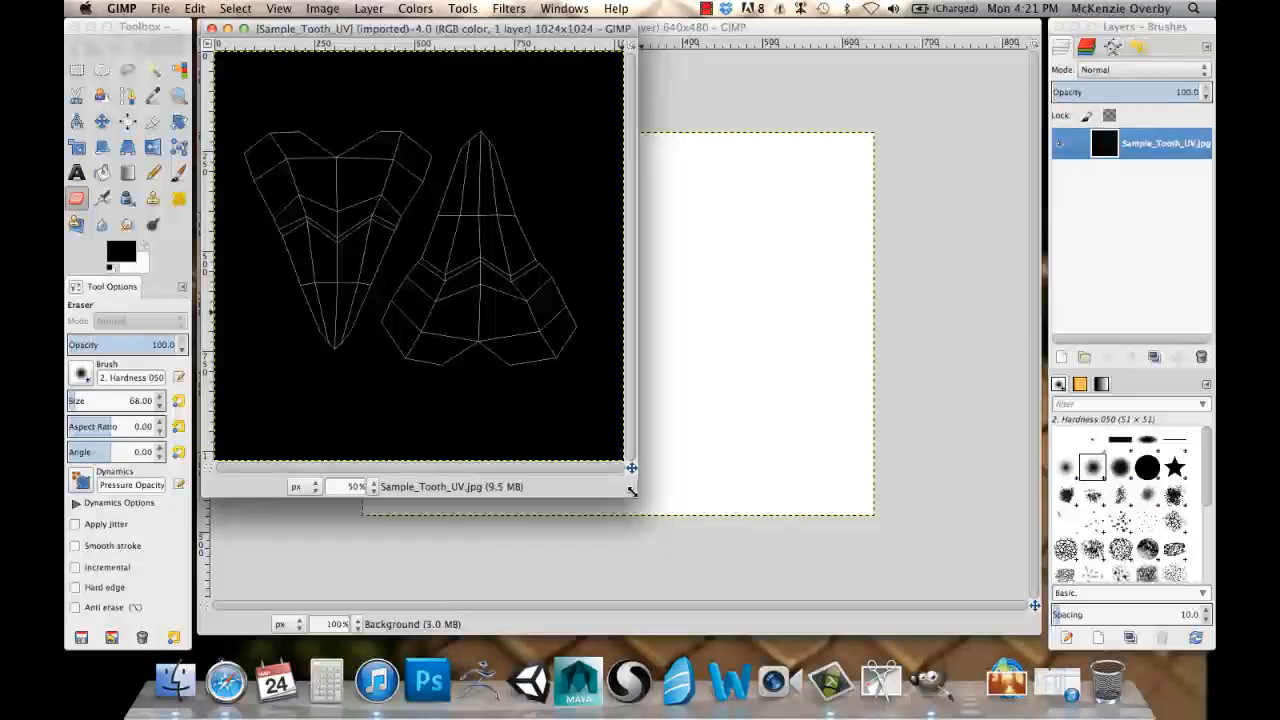
left_click_drag(634, 494, 1036, 628)
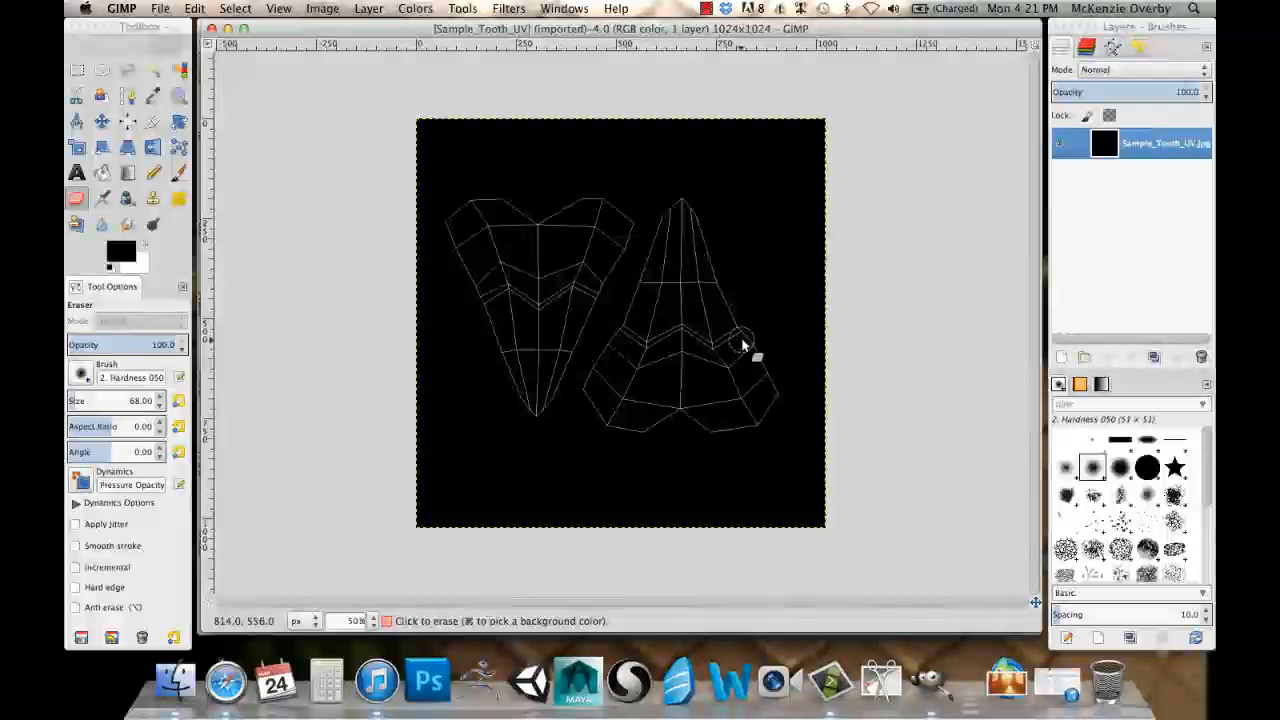
Try the Eraser on the UV lines of the right tooth half, and undo the stroke.
key("a")
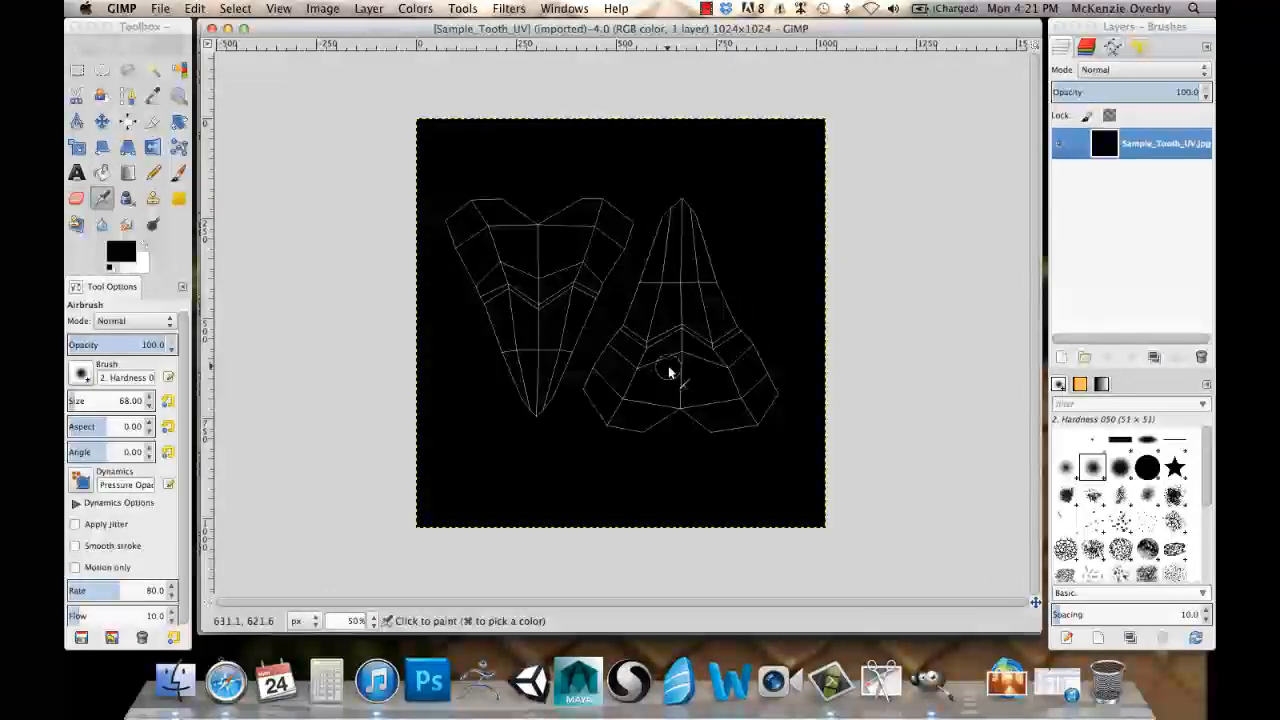
key("shift+e")
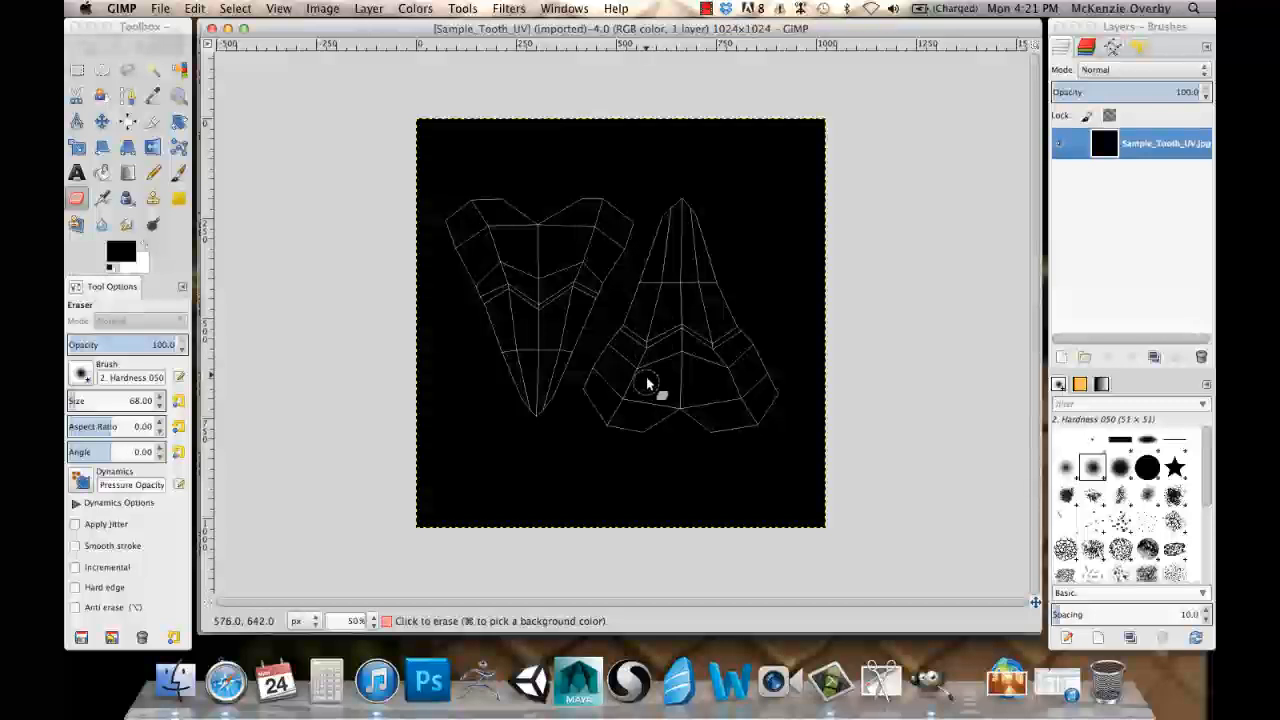
key("a")
key("shift+e")
mouse_move(724, 332)
left_mouse_down()
mouse_move(689, 364)
mouse_move(724, 370)
left_mouse_up()
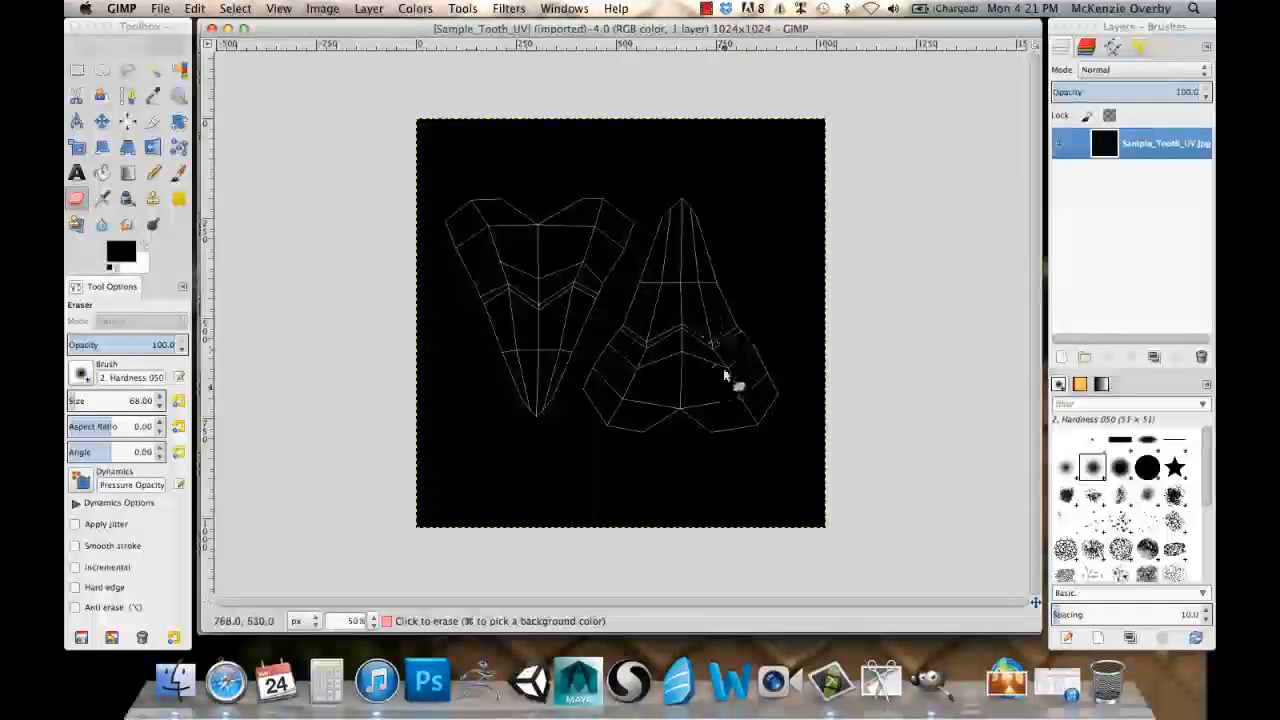
key("super+z")
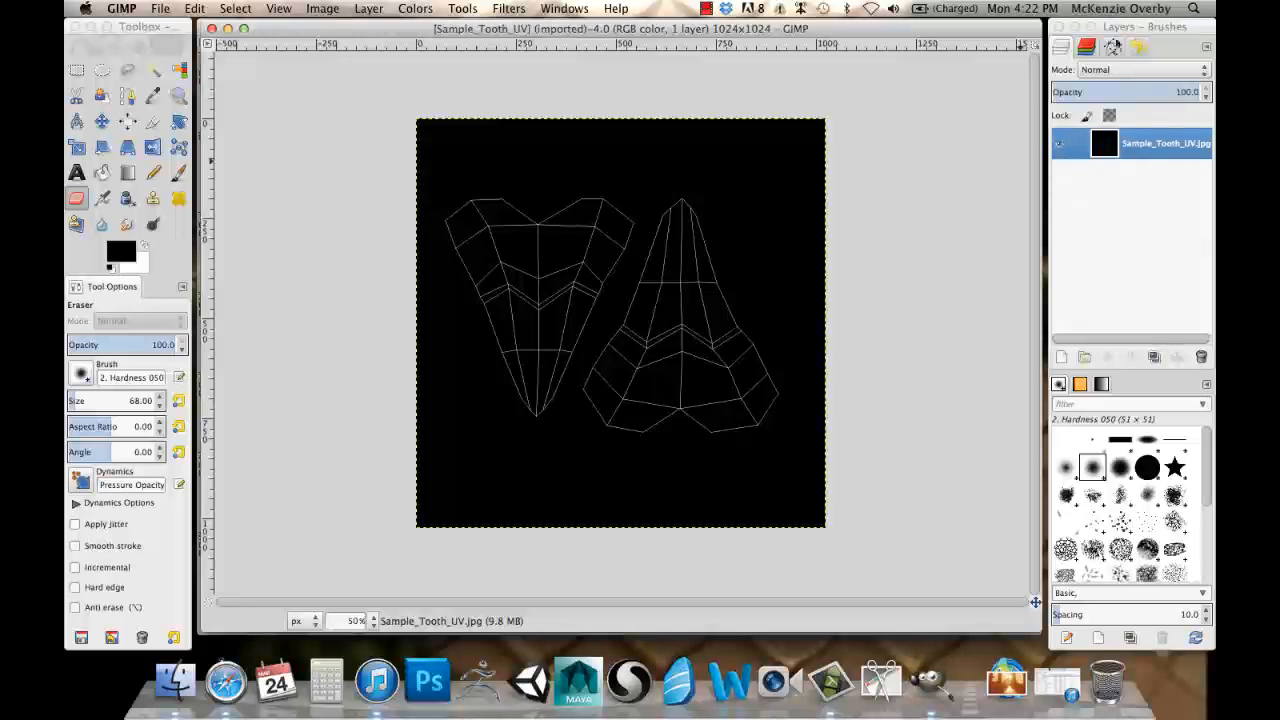
Toggle the visibility of the Sample_Tooth_UV.jpg layer several times to compare the canvas with and without it, leaving it shown.
left_click_drag(1143, 32, 1141, 33)
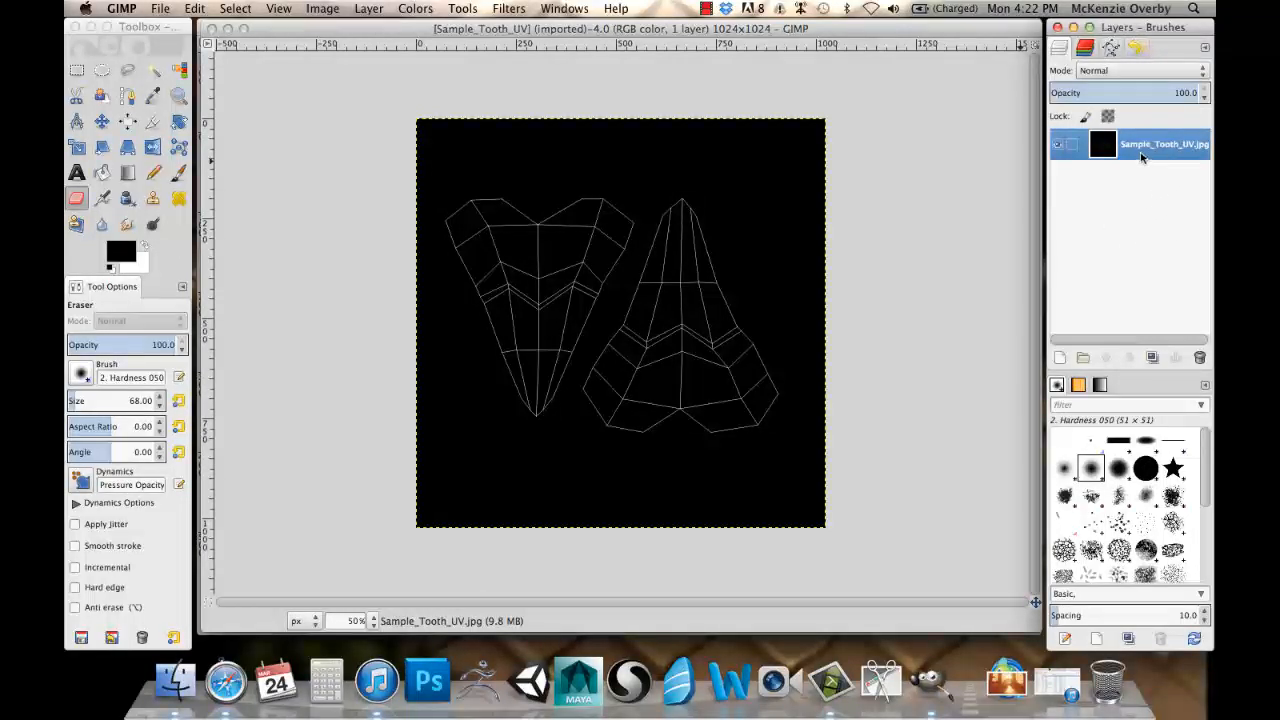
left_click(1058, 147)
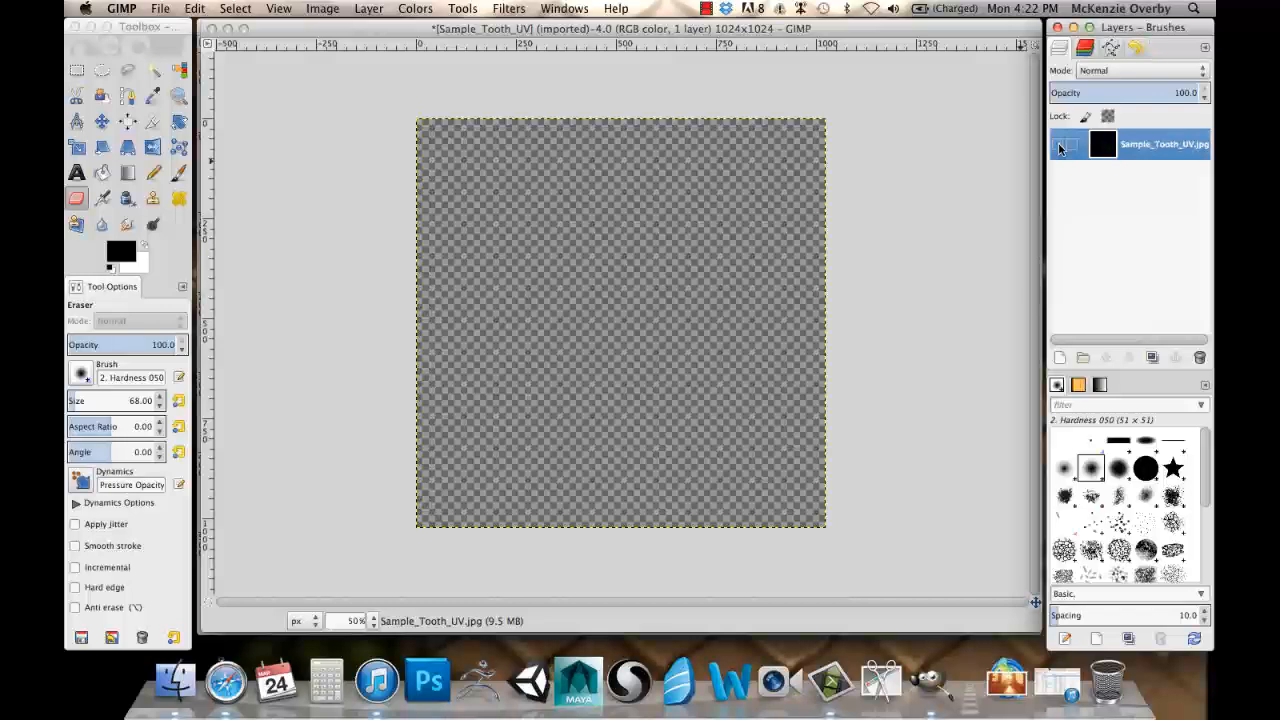
left_click(1059, 147)
left_click(1059, 147)
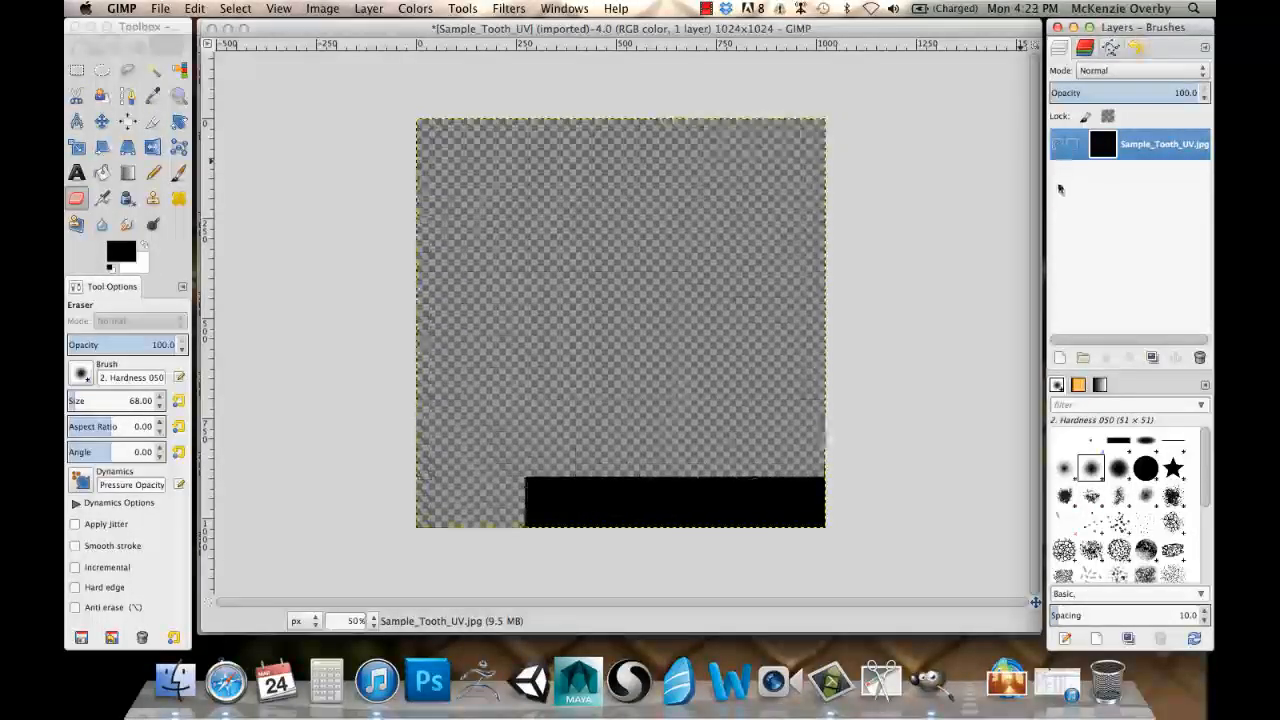
left_click(1058, 147)
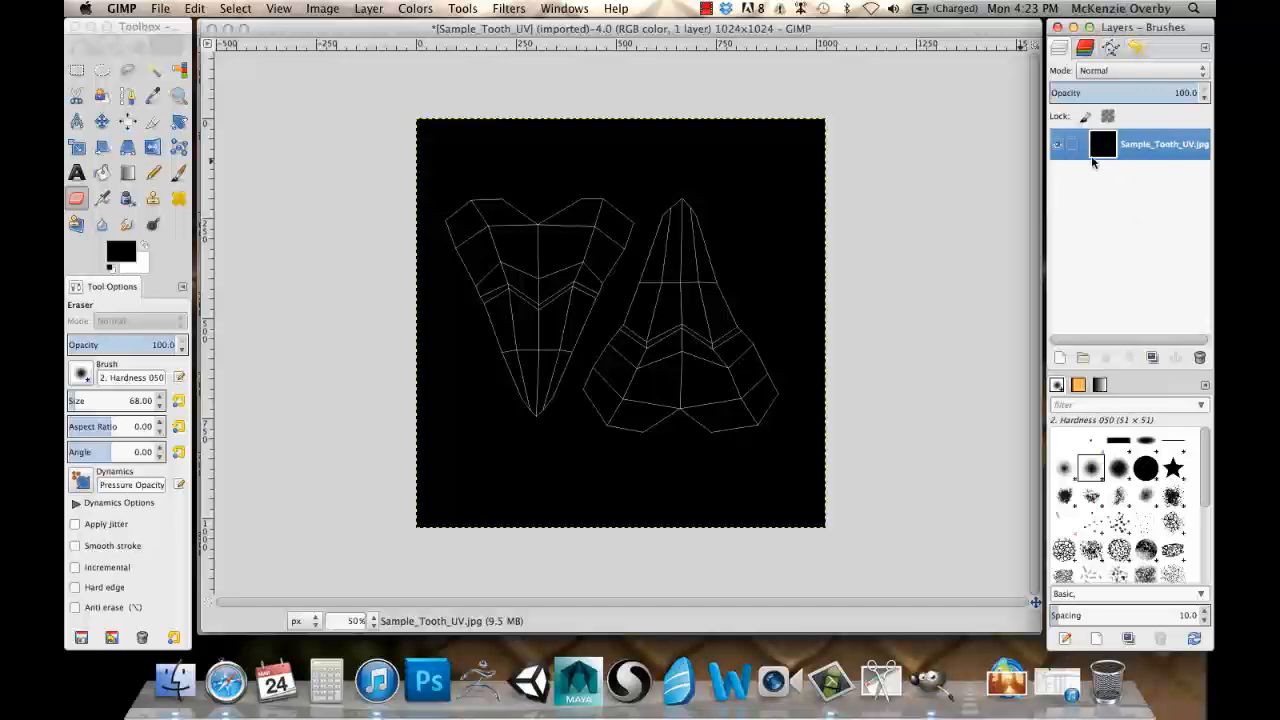
left_click(1059, 147)
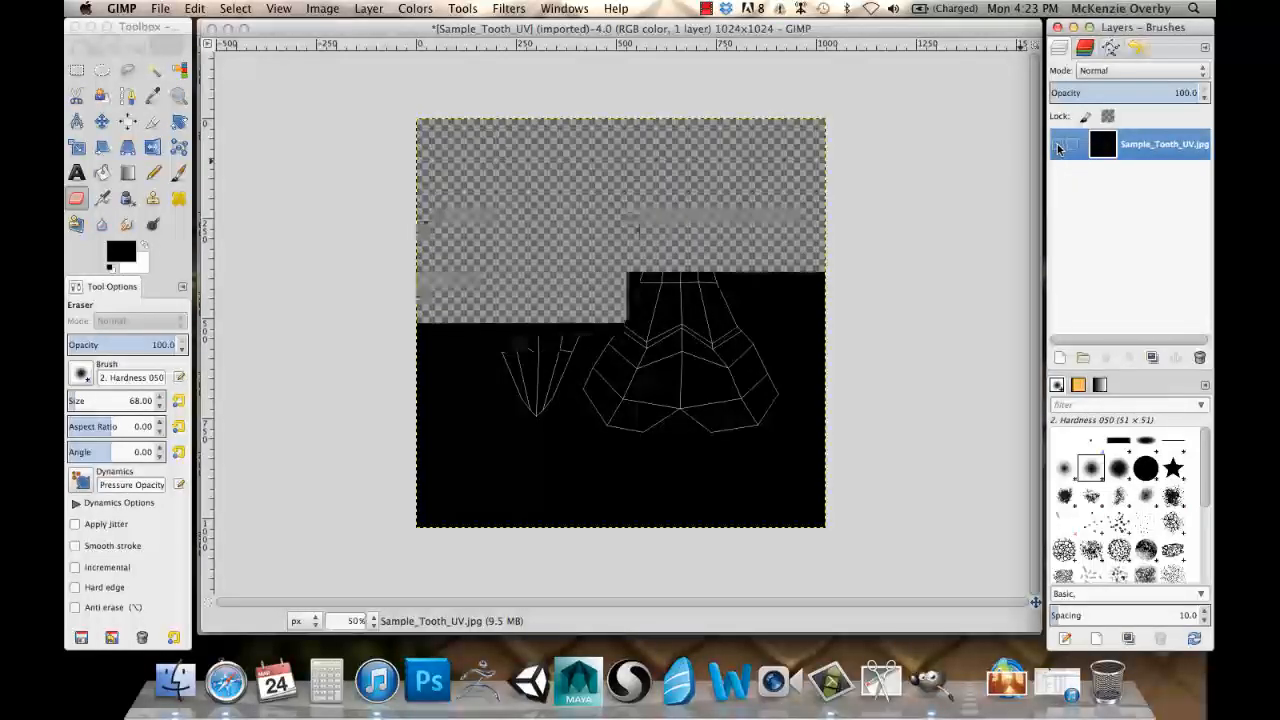
left_click(1059, 147)
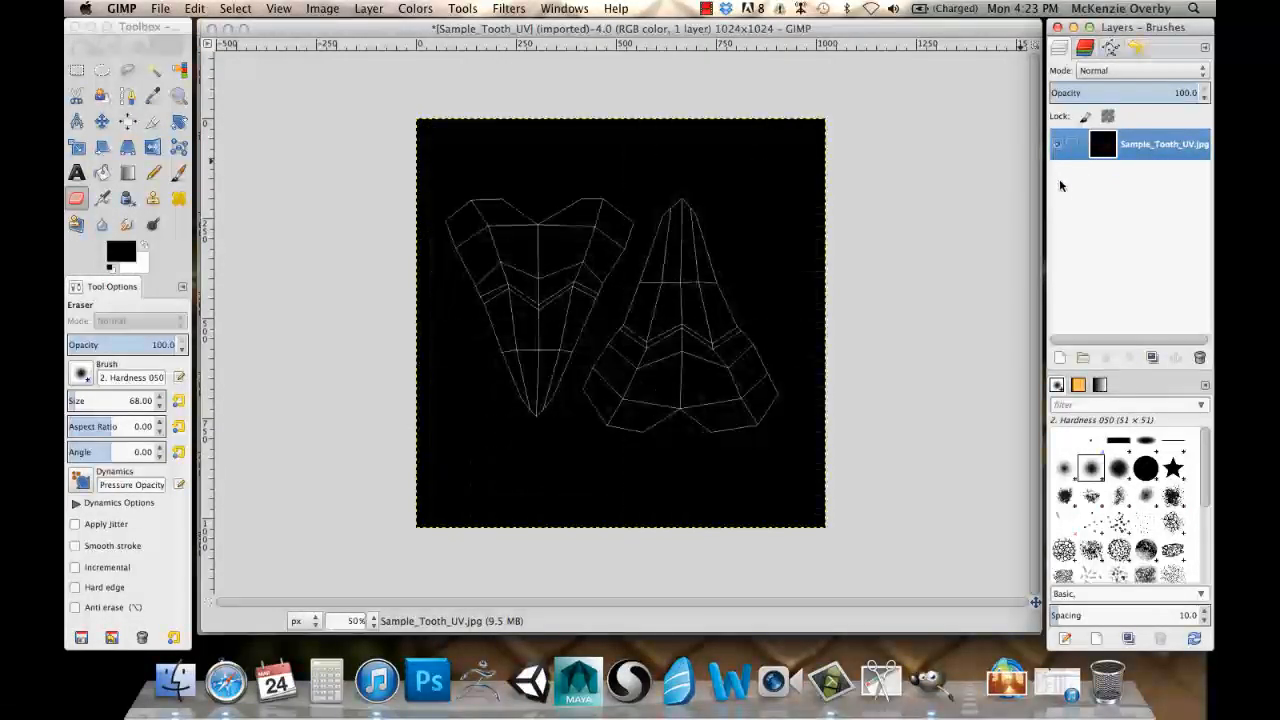
left_click(1058, 148)
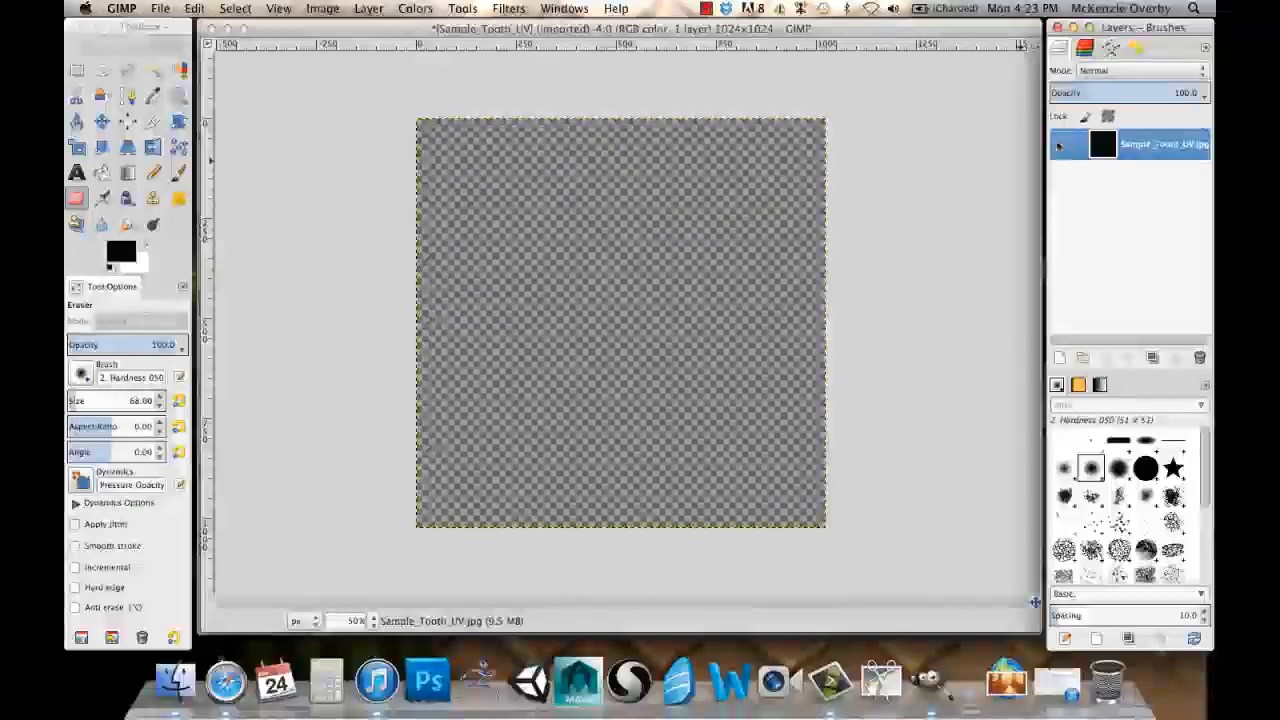
left_click(1059, 147)
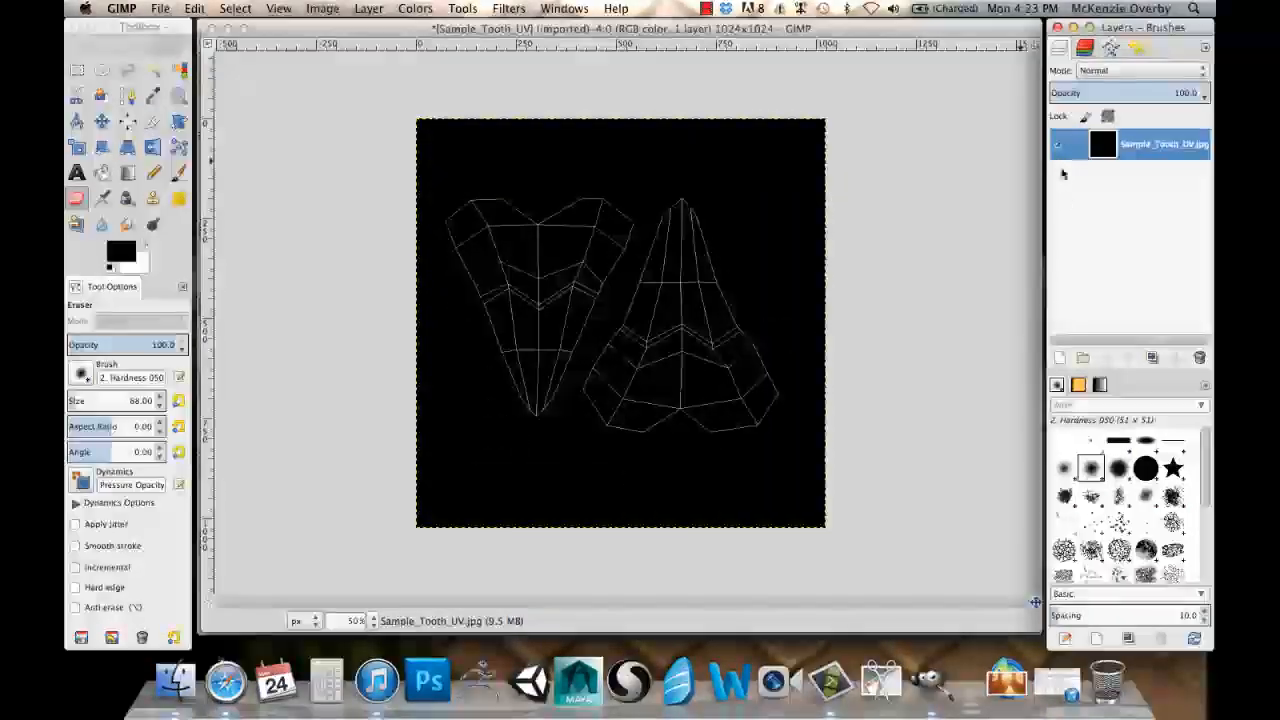
left_click(1060, 148)
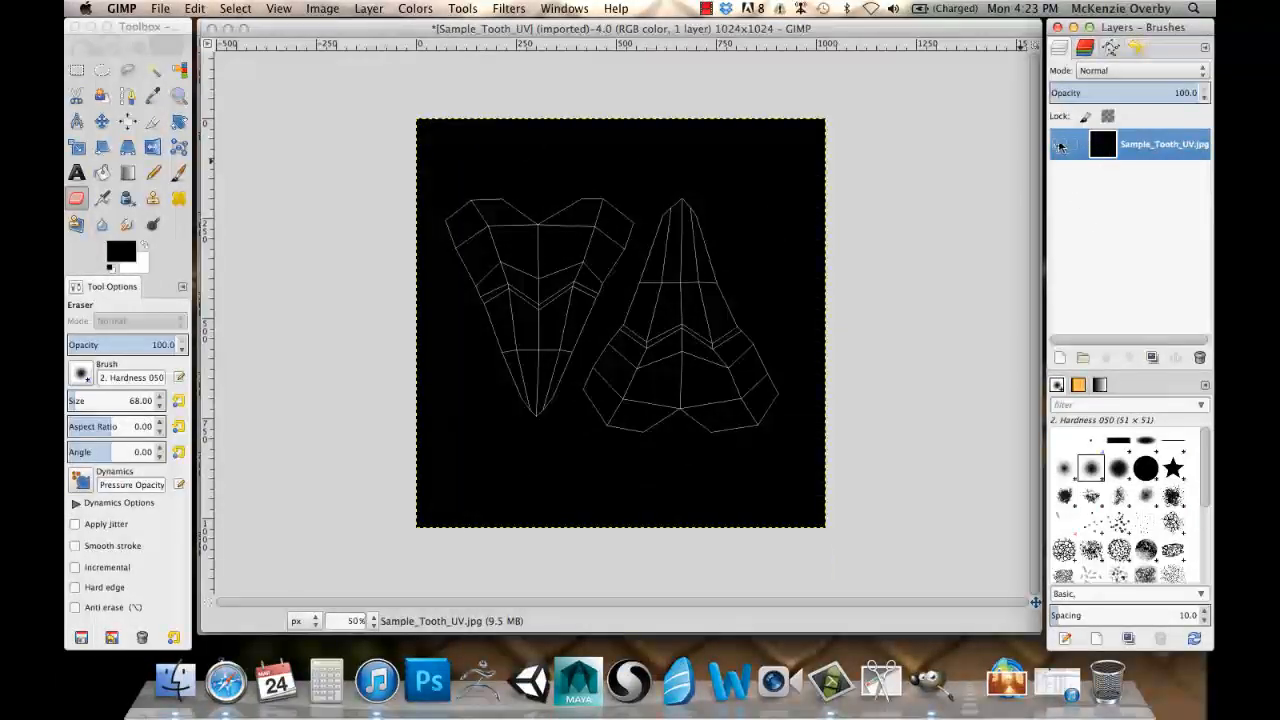
left_click(1060, 148)
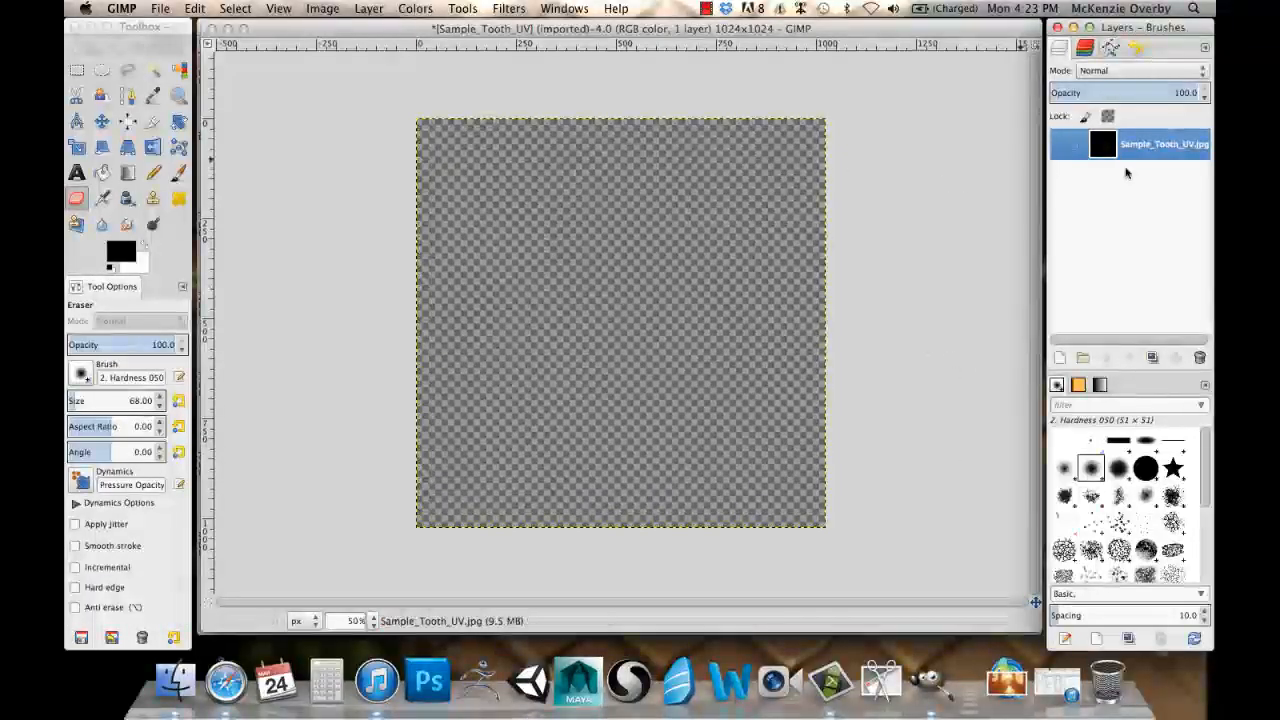
left_click(1057, 144)
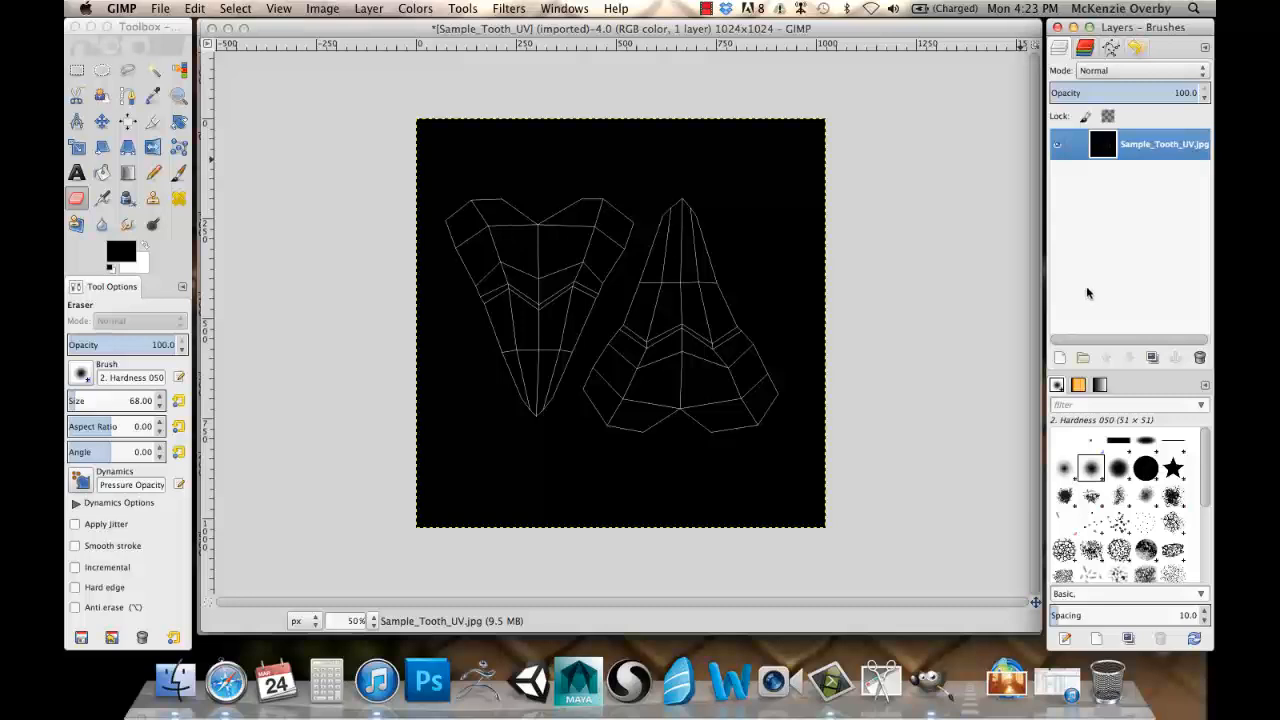
Create a new 1024 × 1024 px layer with the White fill type above the tooth UV layer.
left_click(1064, 362)
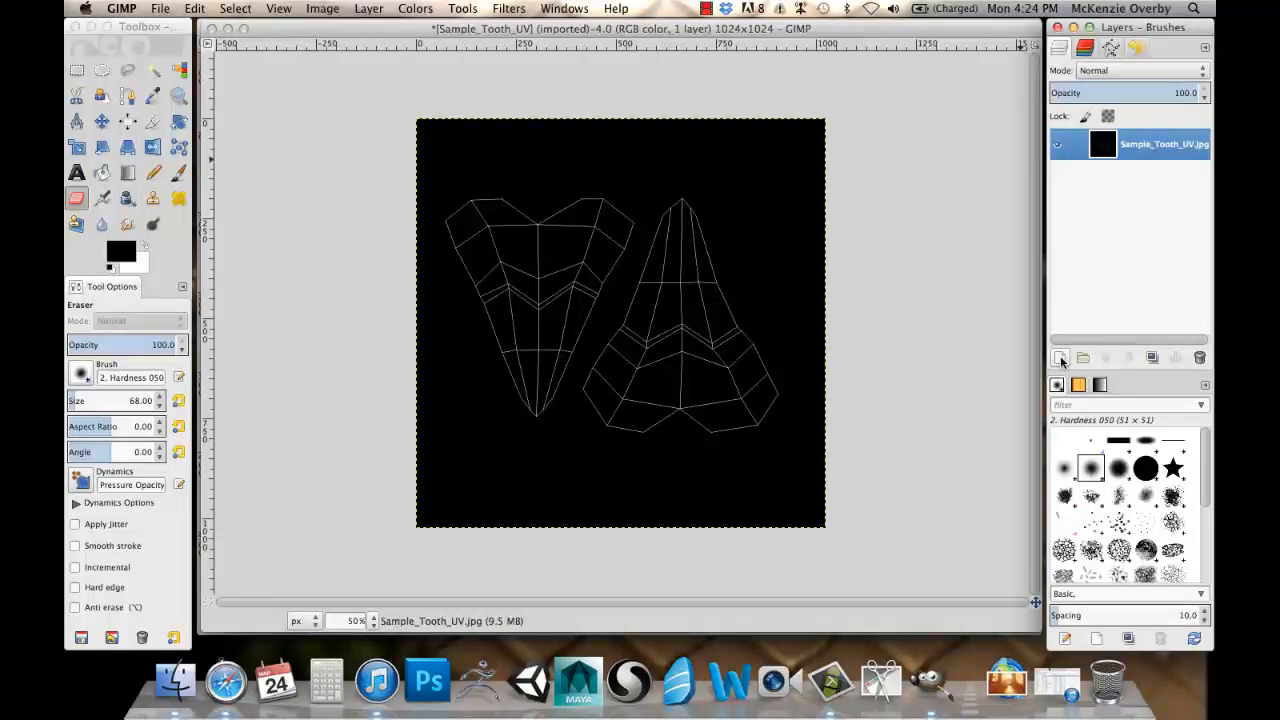
left_click(1062, 360)
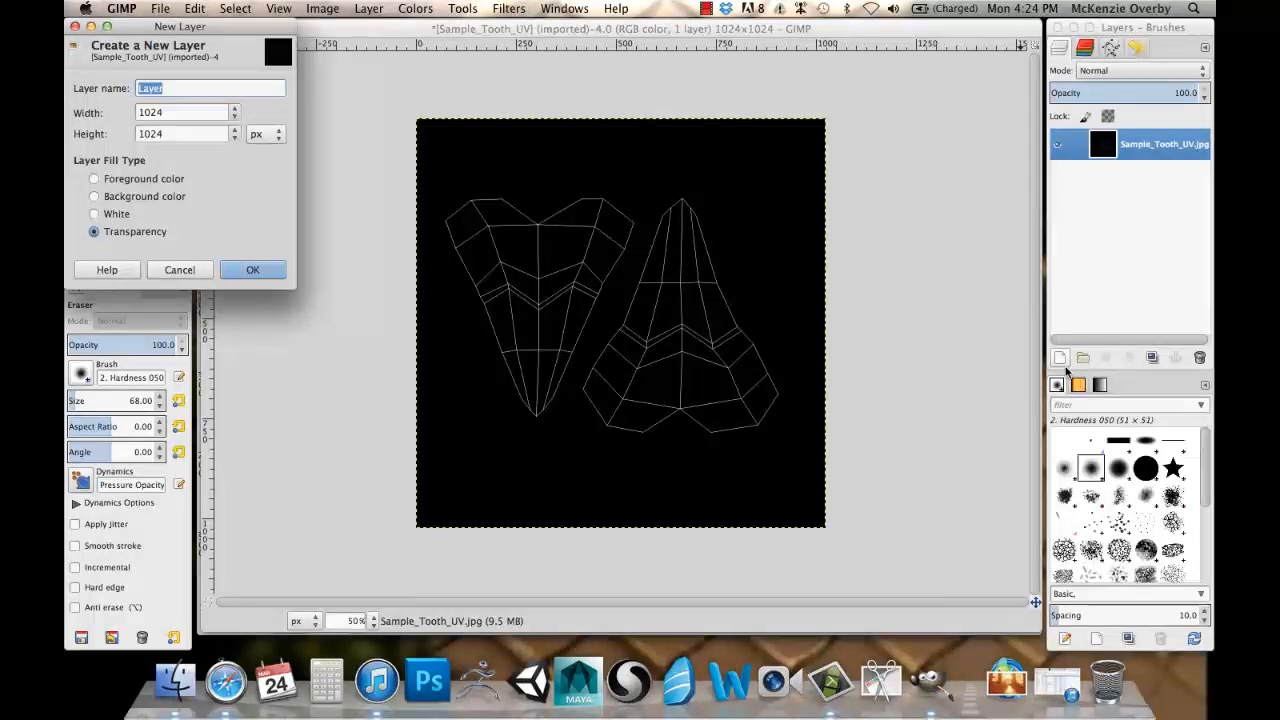
left_click_drag(199, 27, 226, 61)
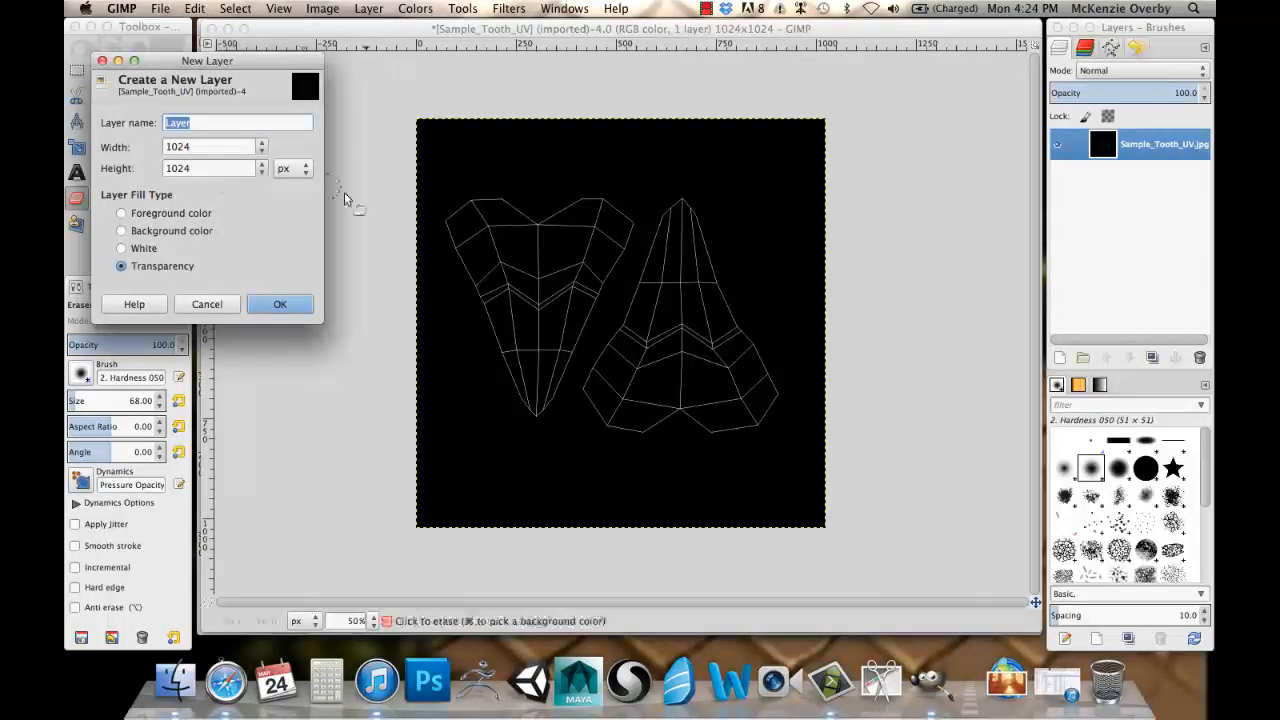
key("a")
key("shift+e")
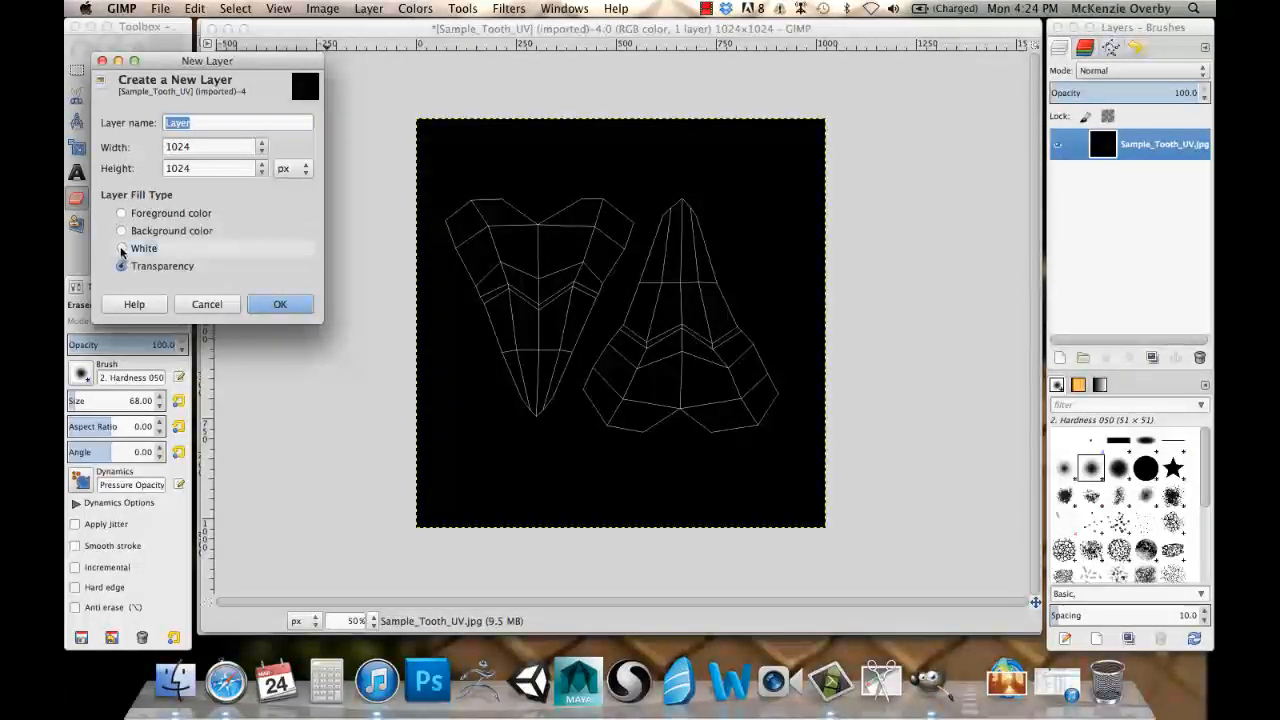
left_click(121, 250)
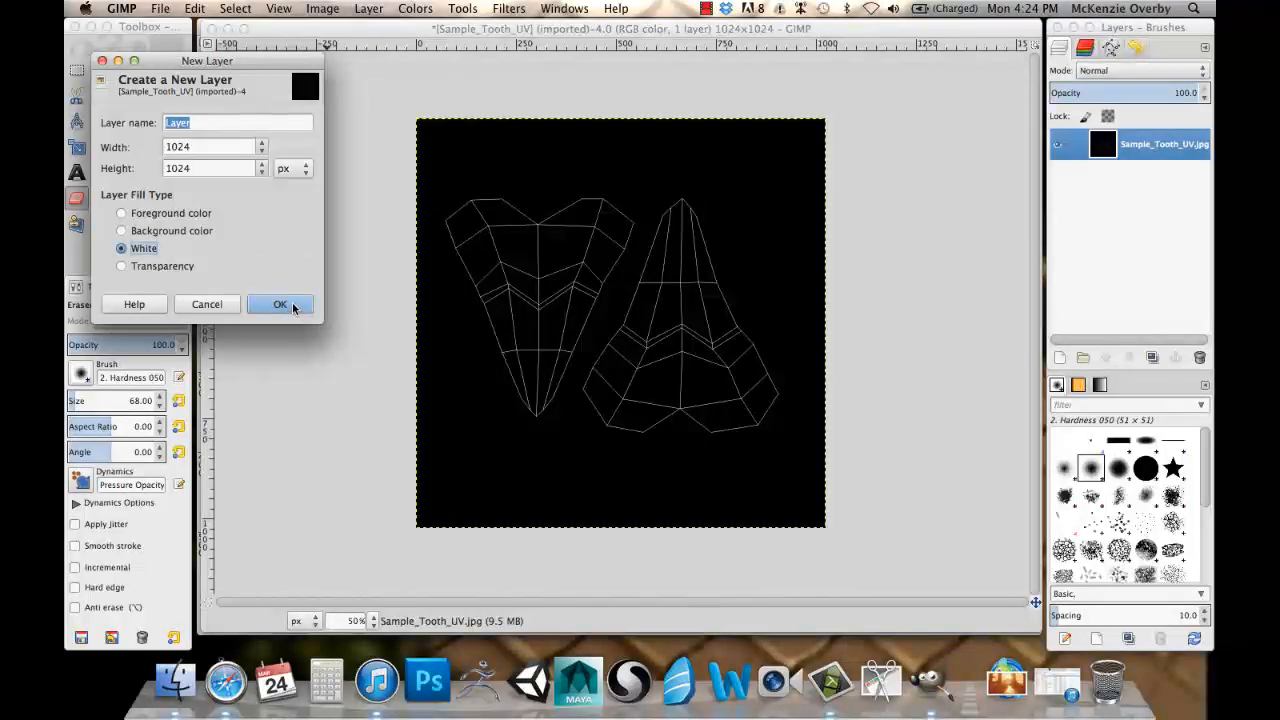
left_click(280, 305)
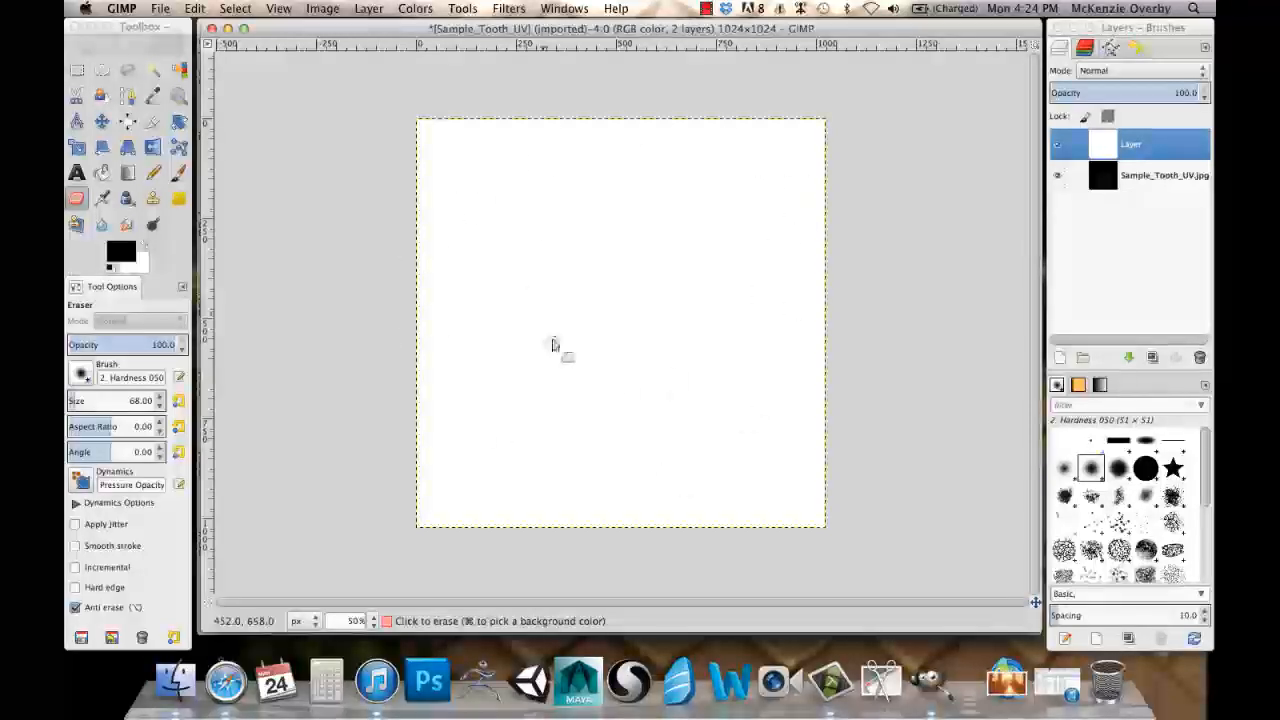
key("a")
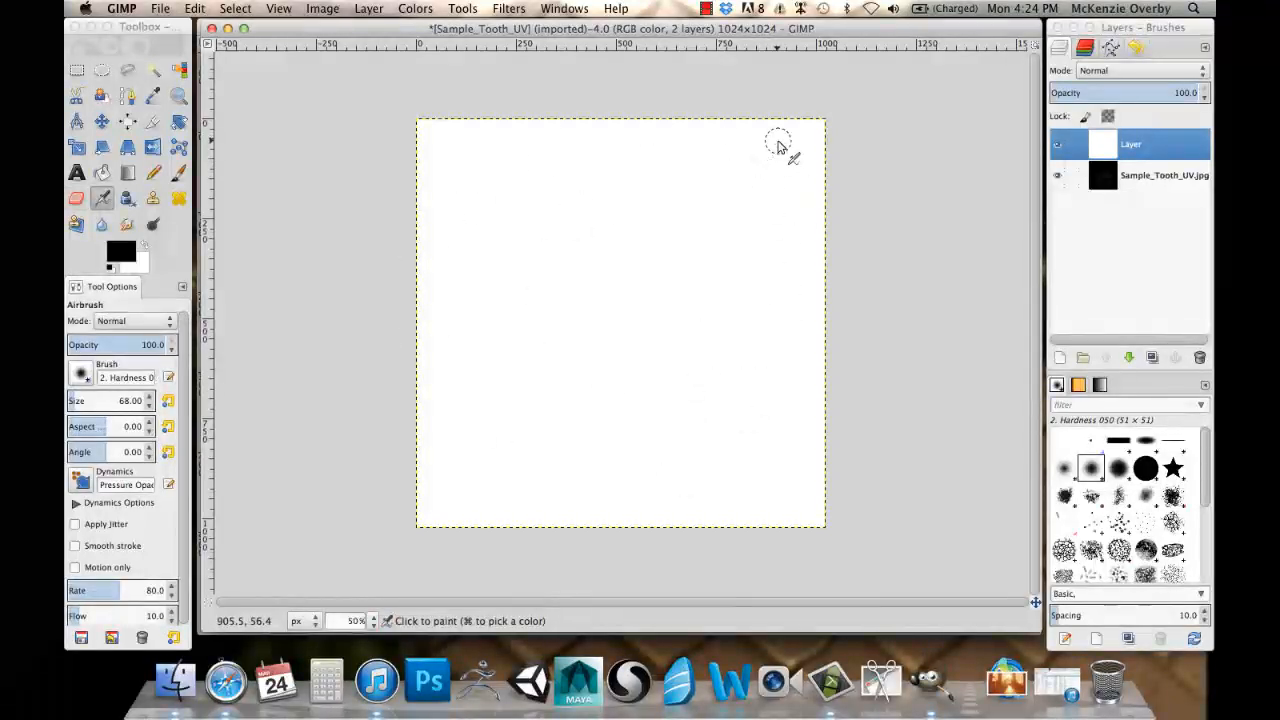
key("shift+e")
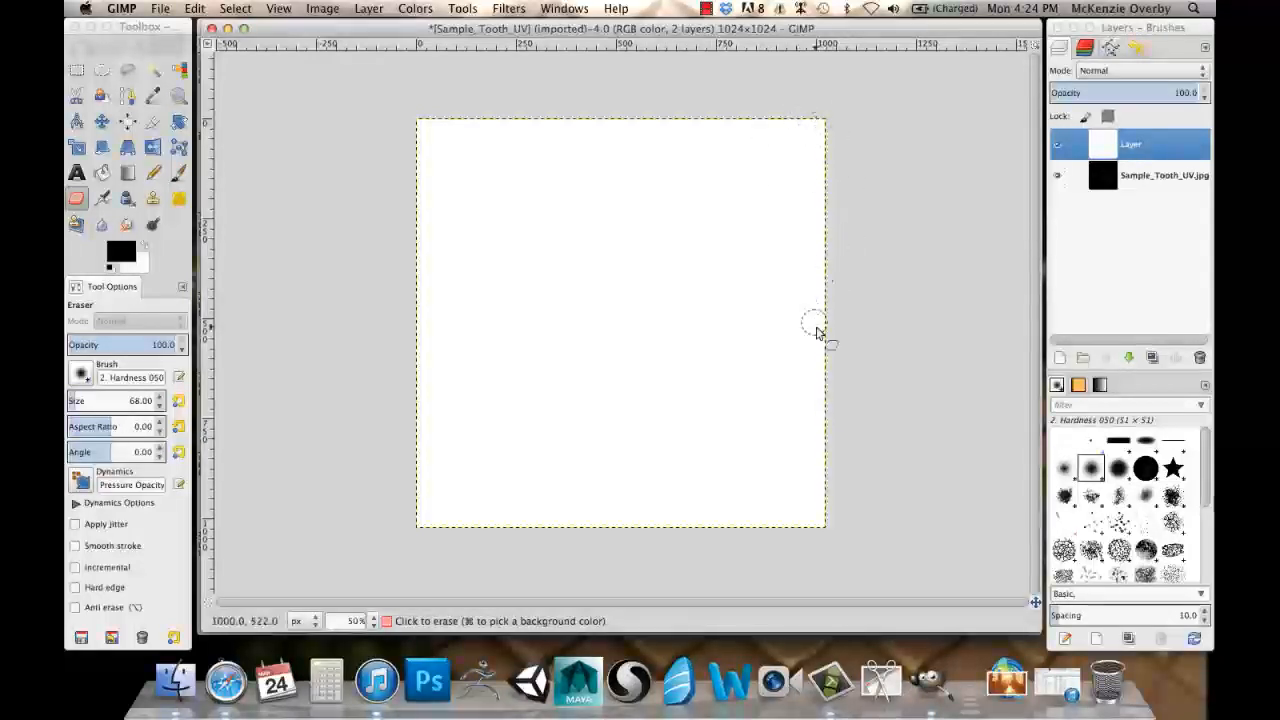
key("a")
key("shift+e")
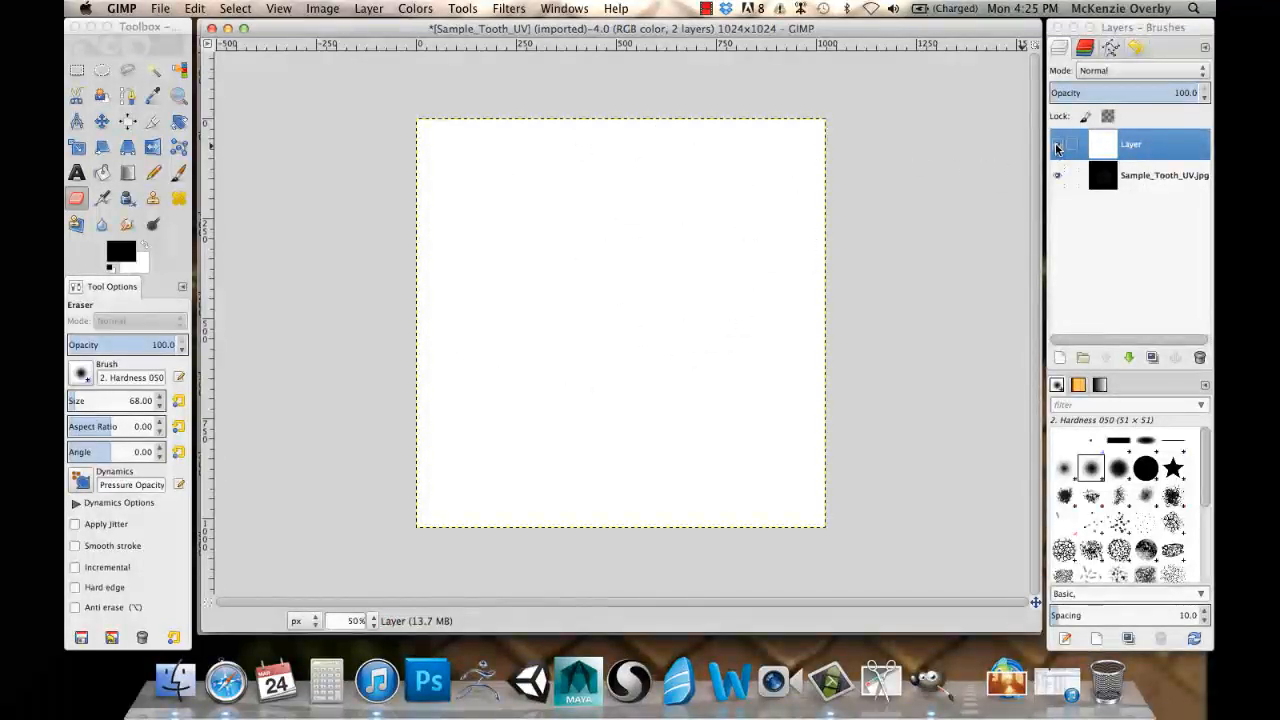
Toggle the white layer's visibility several times to compare it with the UV layout underneath, leaving it shown.
left_click(1058, 145)
left_click(1058, 145)
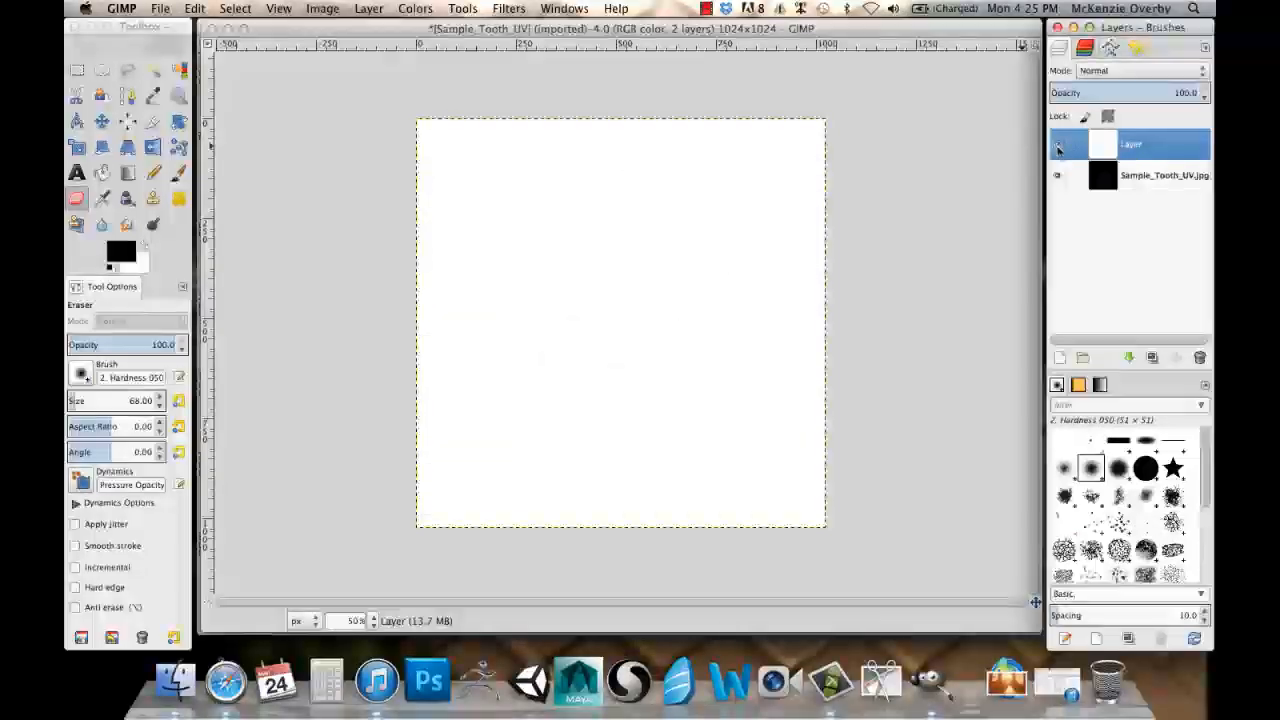
left_click(1059, 146)
left_click(1059, 146)
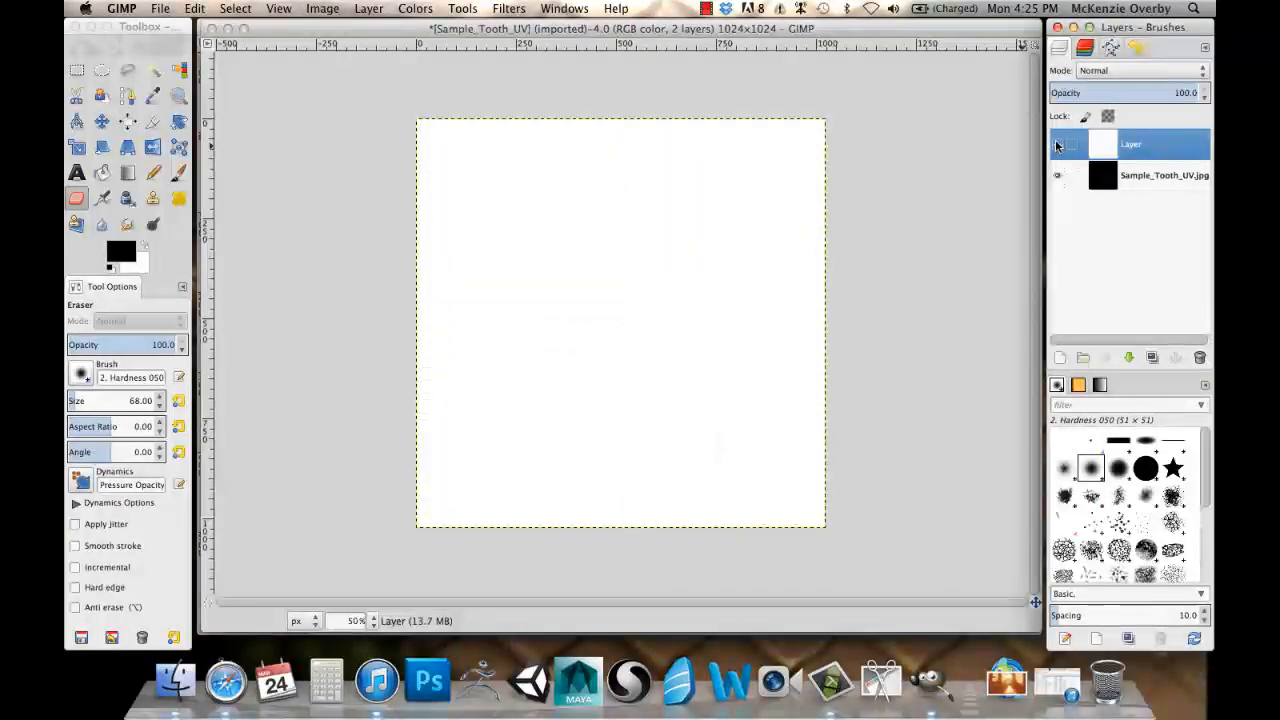
left_click(1061, 149)
left_click(1061, 150)
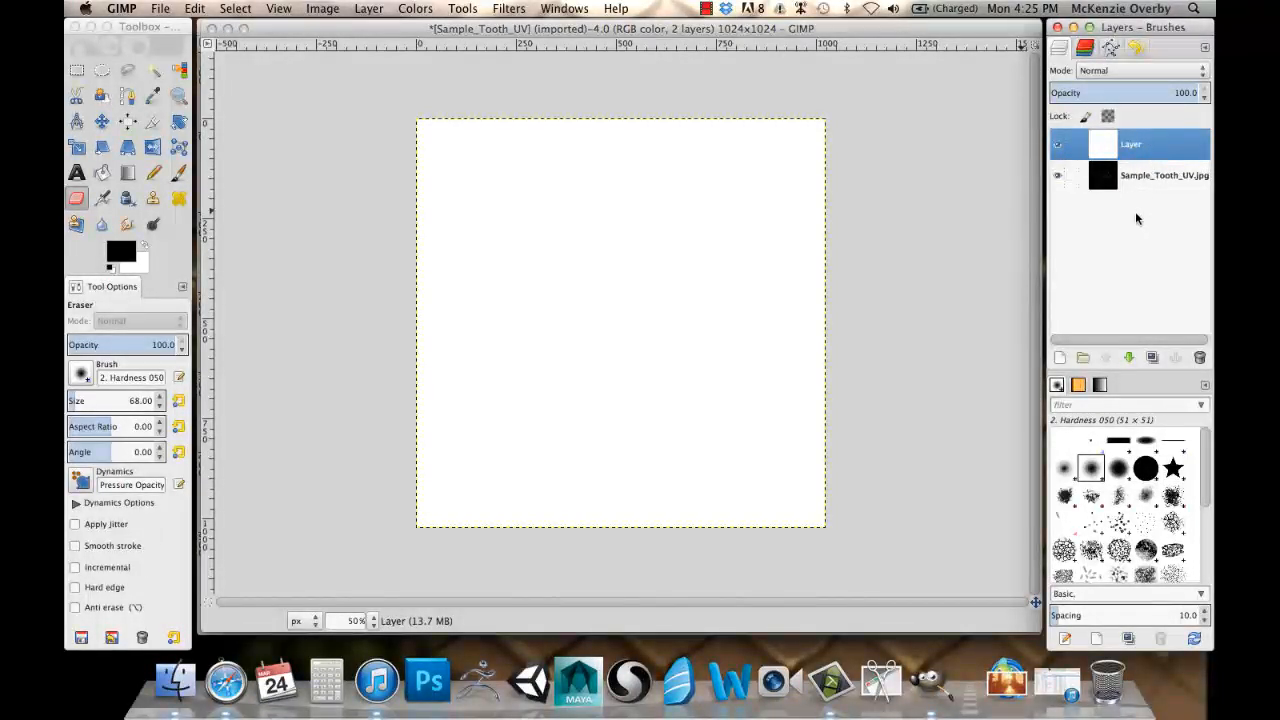
left_click(1058, 144)
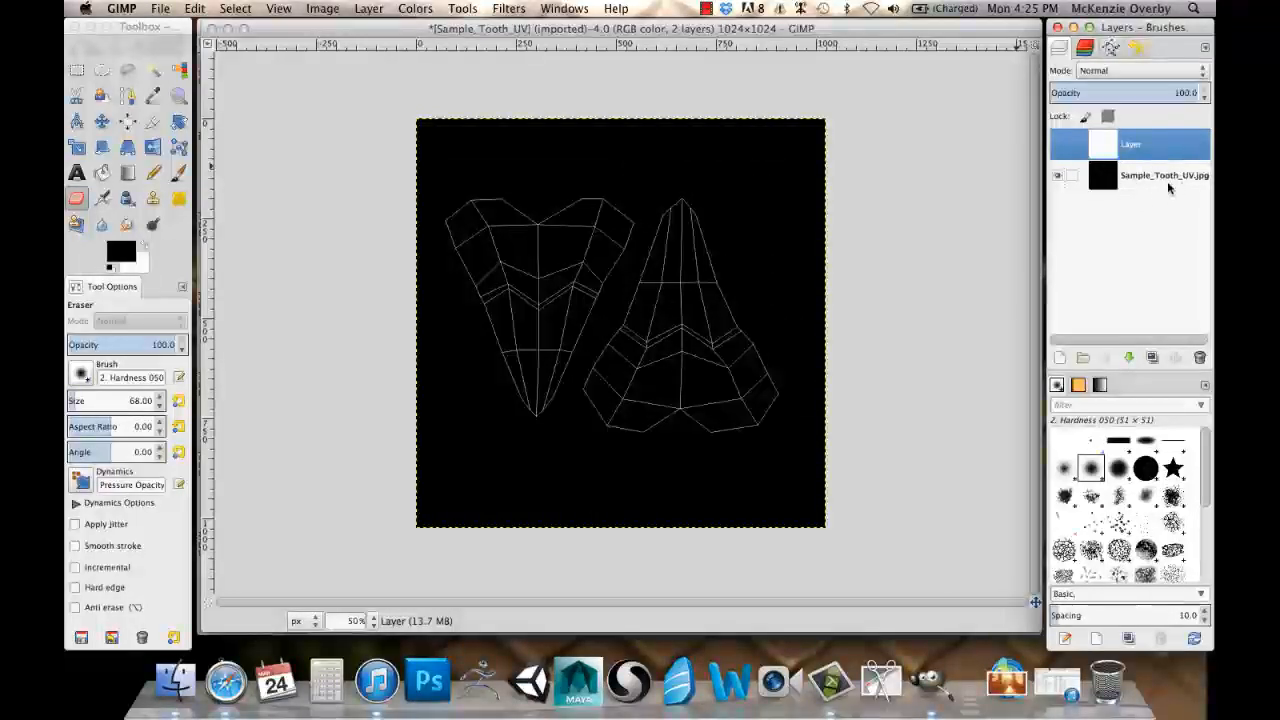
left_click(1060, 144)
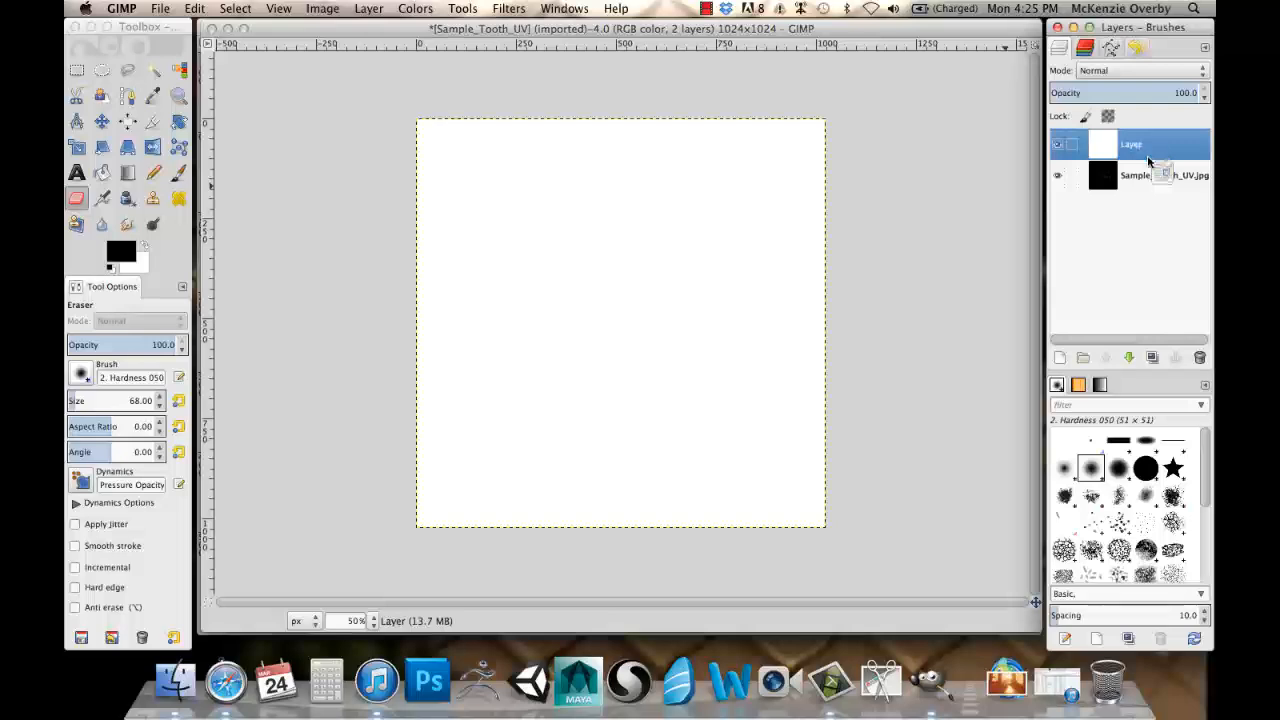
Reorder the layers so the white layer sits beneath Sample_Tooth_UV.jpg.
left_click_drag(1147, 176, 1101, 196)
left_click_drag(1189, 203, 1156, 213)
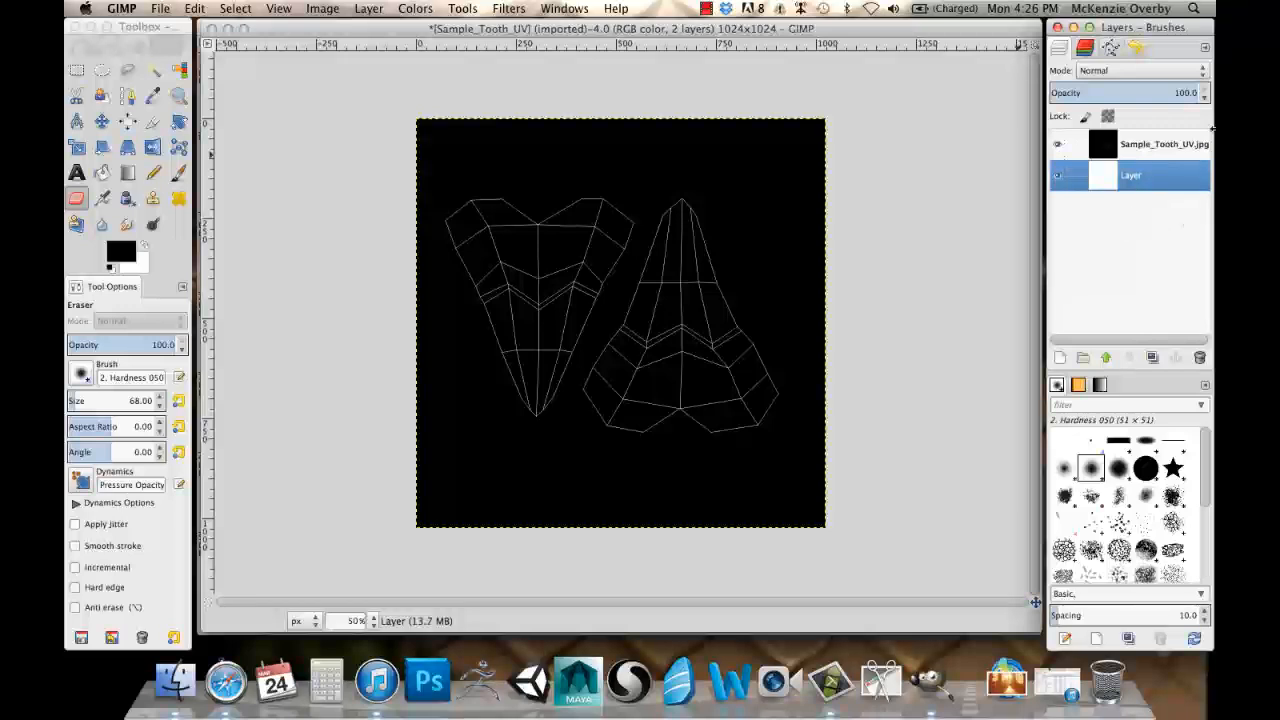
Set the blend mode of the Sample_Tooth_UV.jpg layer to Difference.
left_click(1168, 147)
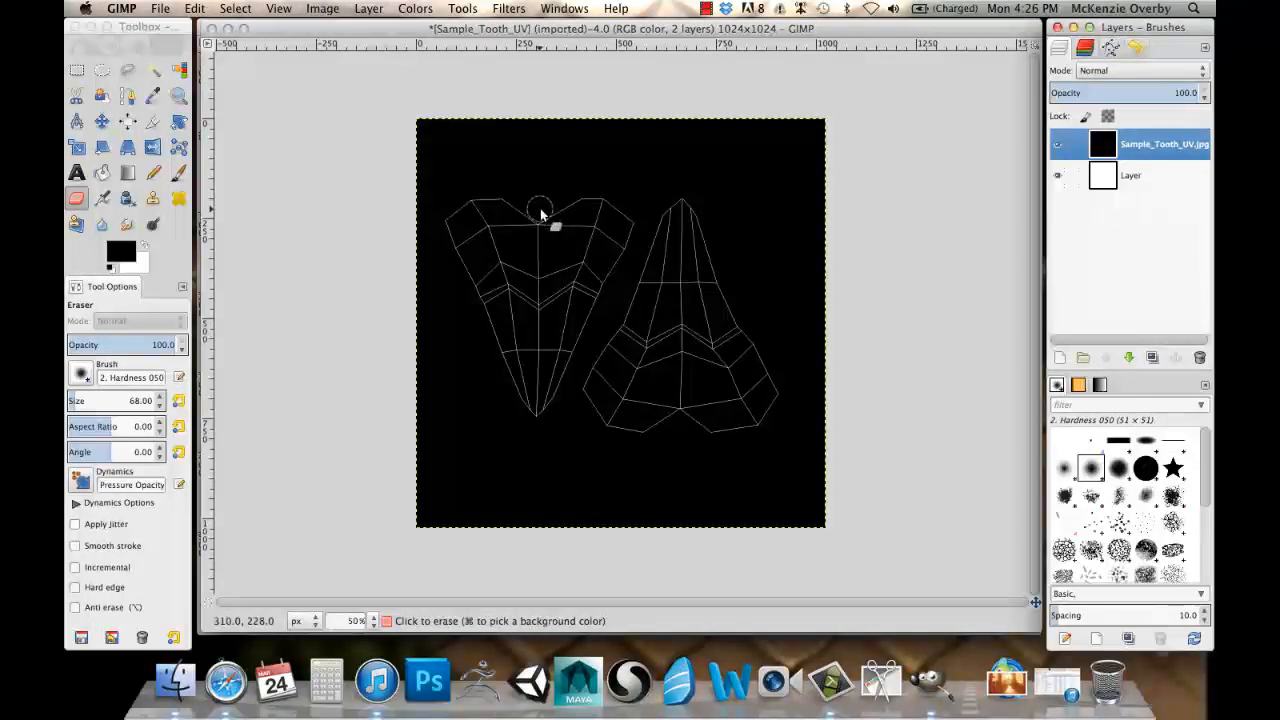
left_click(1108, 117)
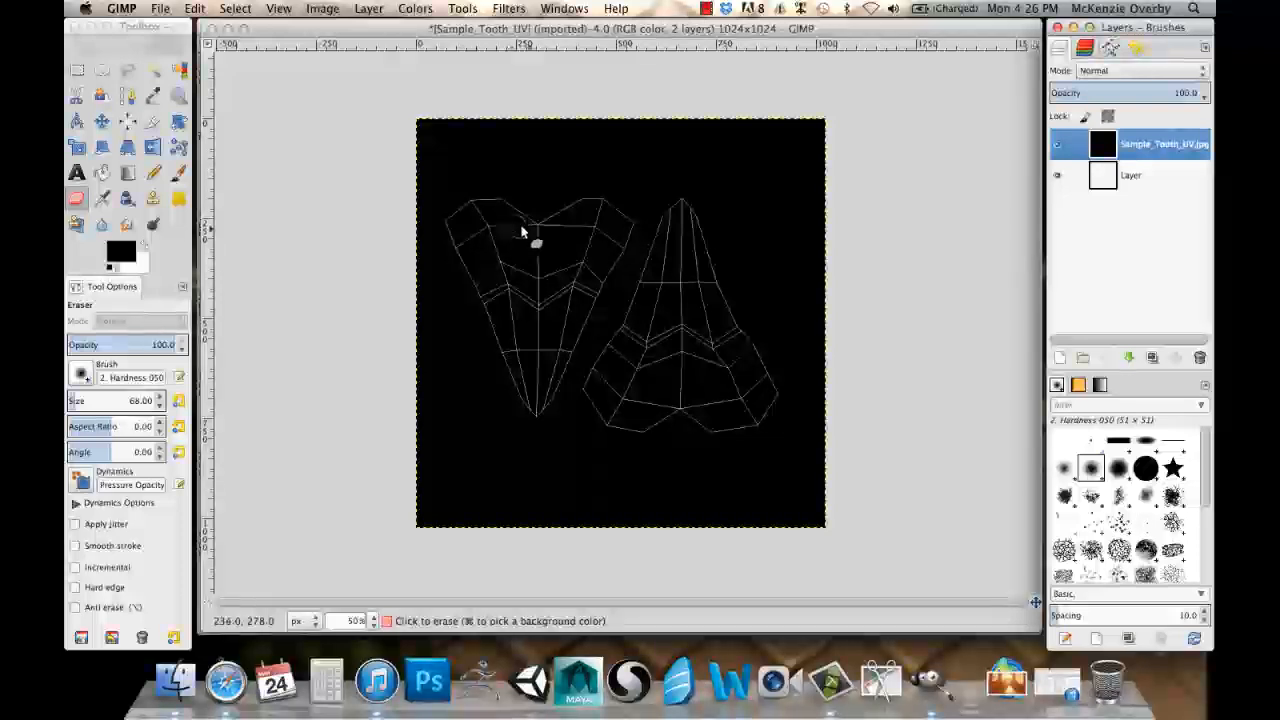
key("a")
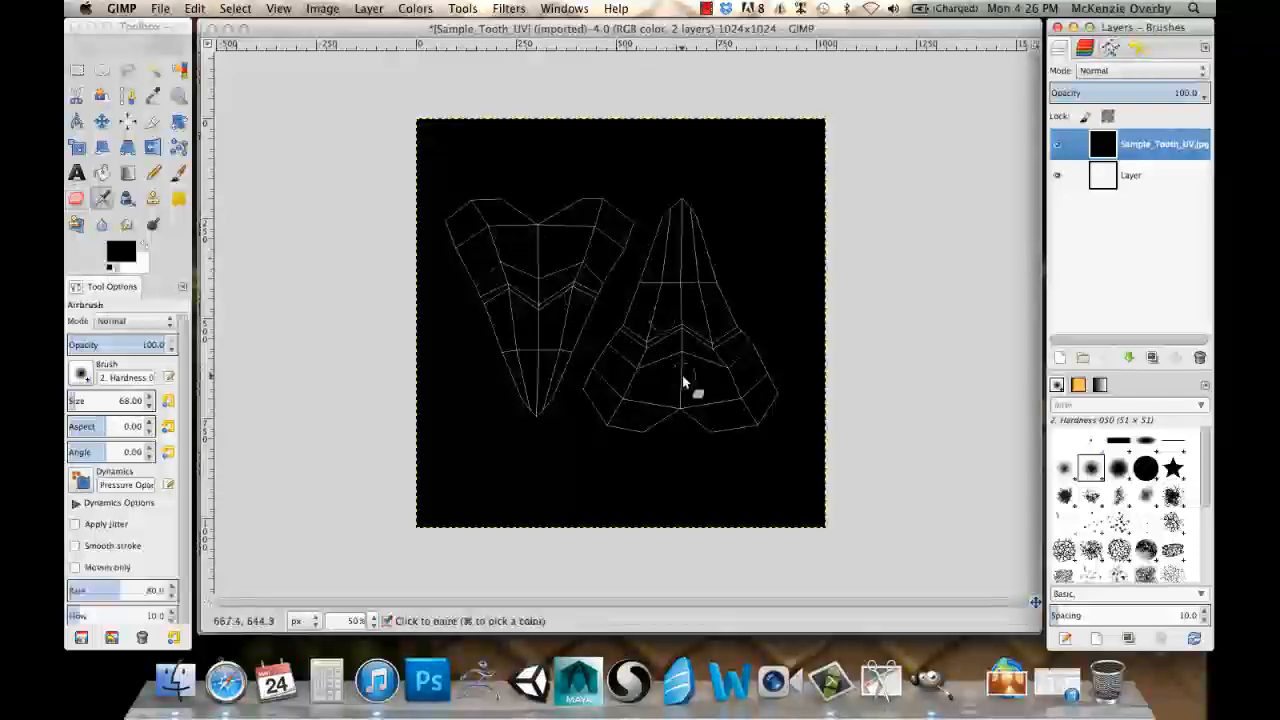
key("shift+e")
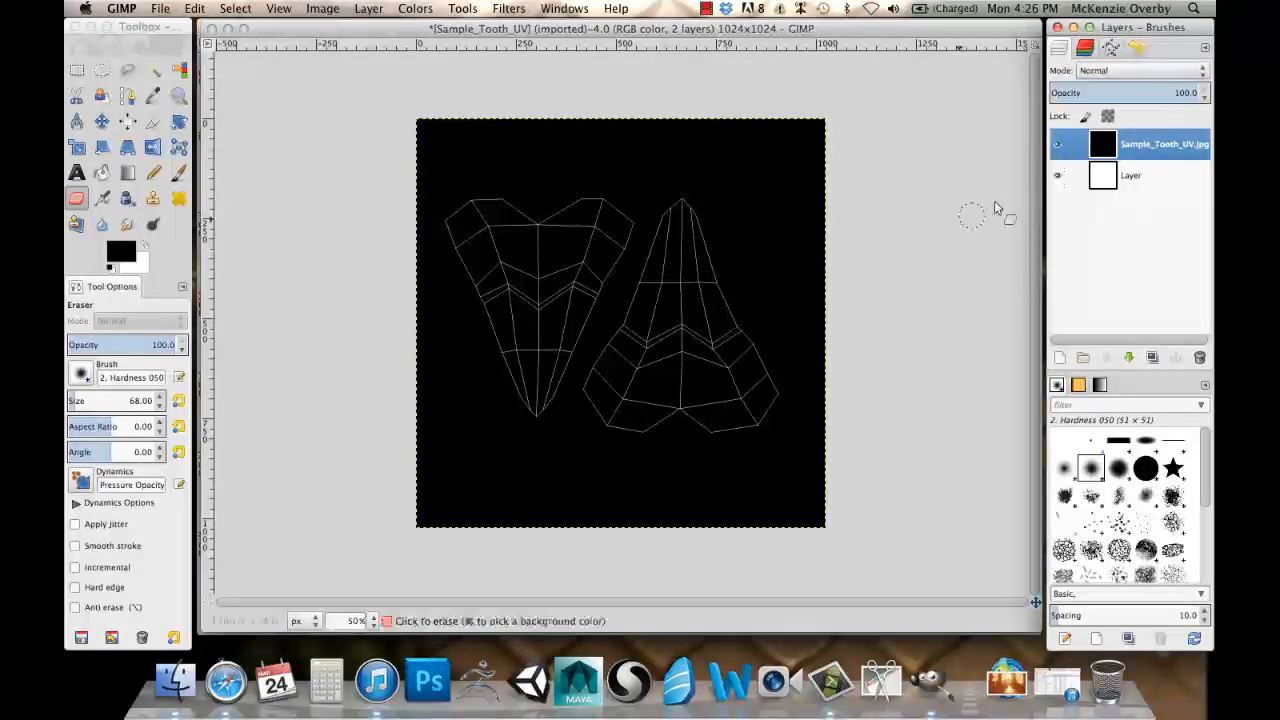
left_click_drag(374, 30, 367, 27)
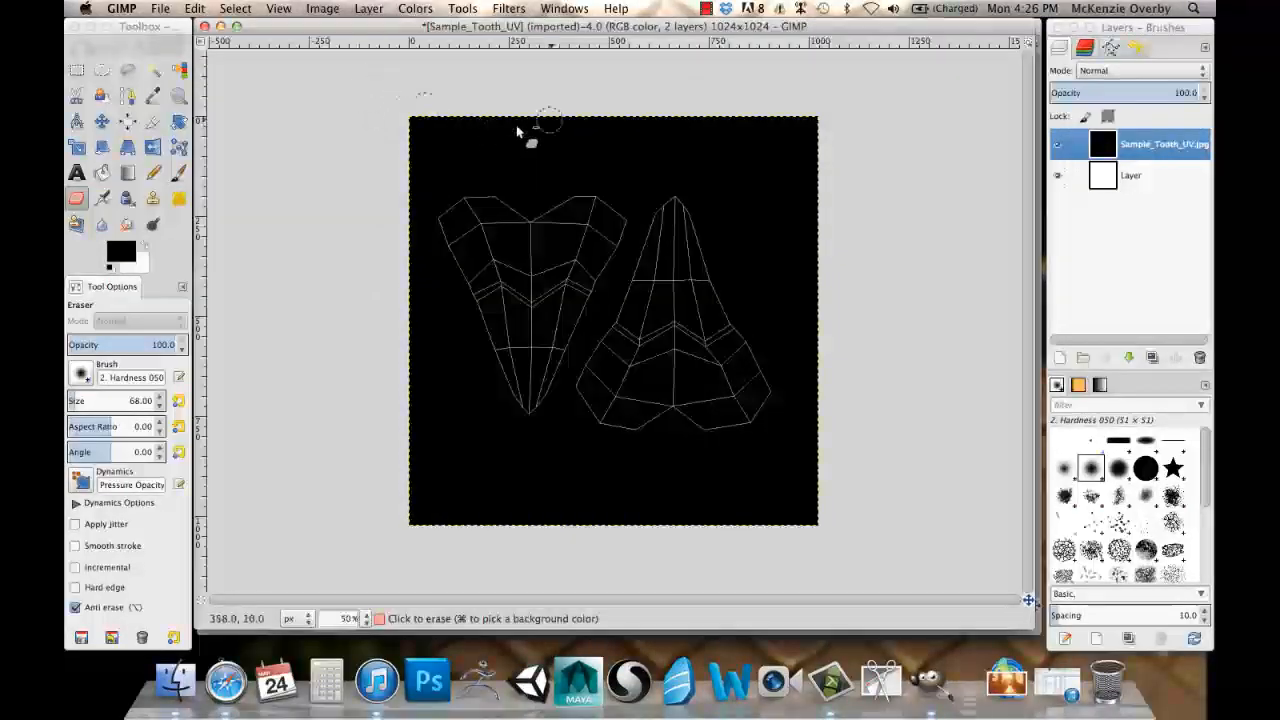
left_click(1203, 74)
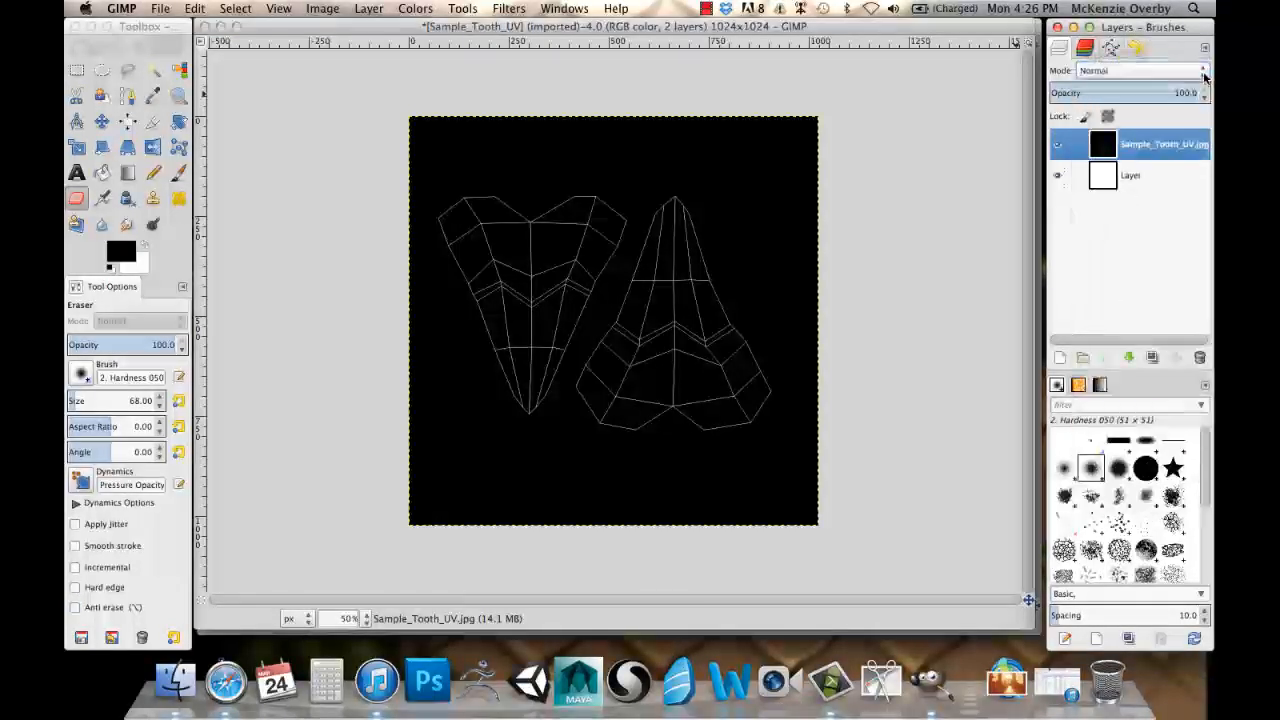
left_click(1204, 72)
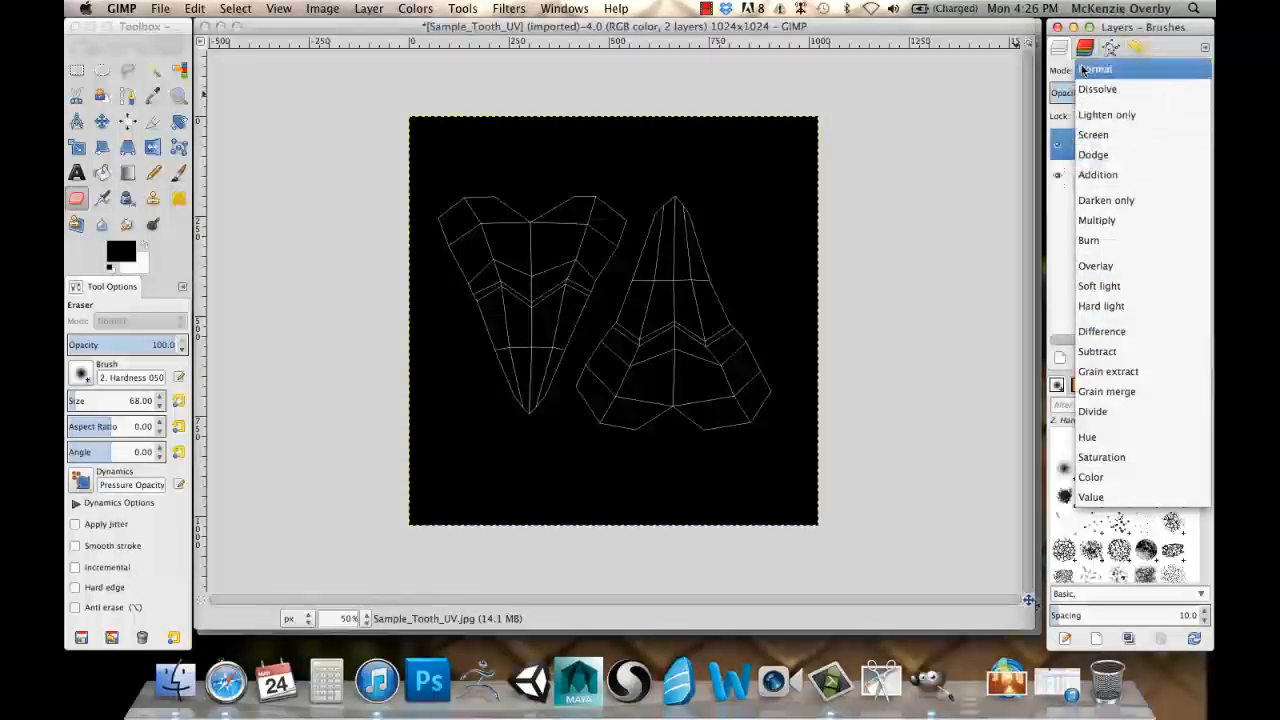
left_click(1150, 70)
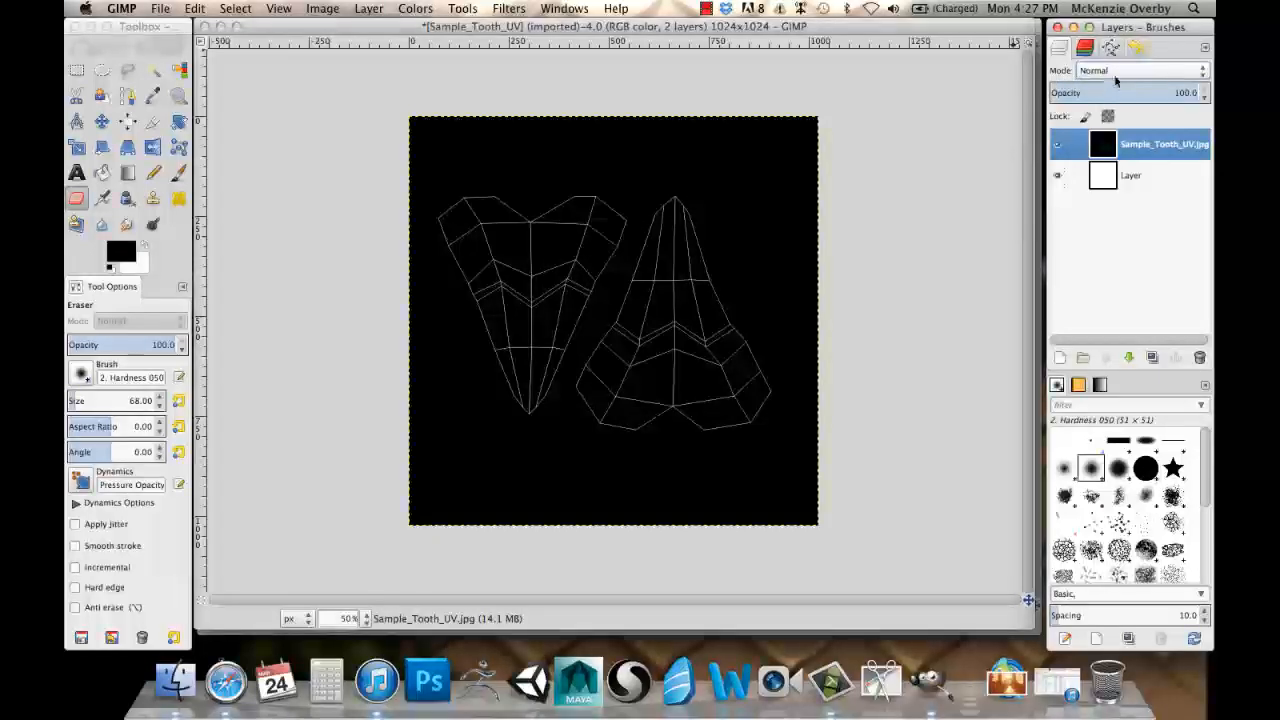
left_click(1203, 74)
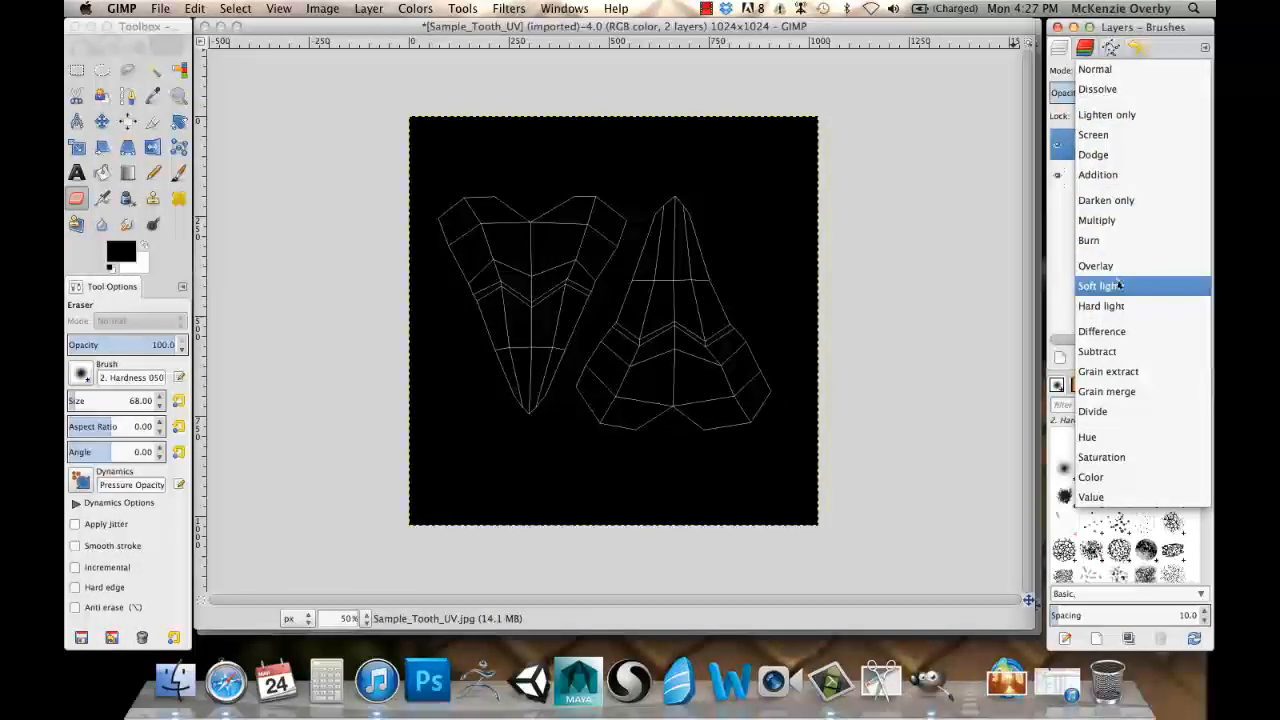
left_click(1119, 333)
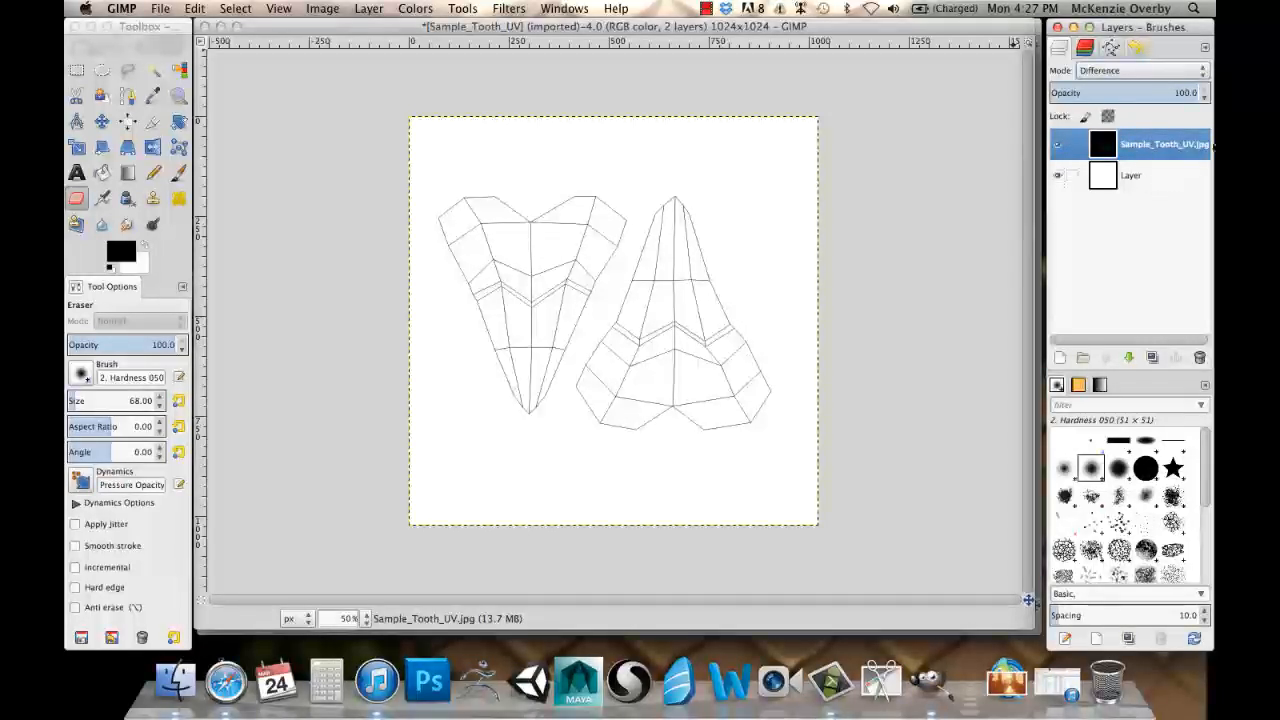
left_click_drag(1143, 26, 1140, 26)
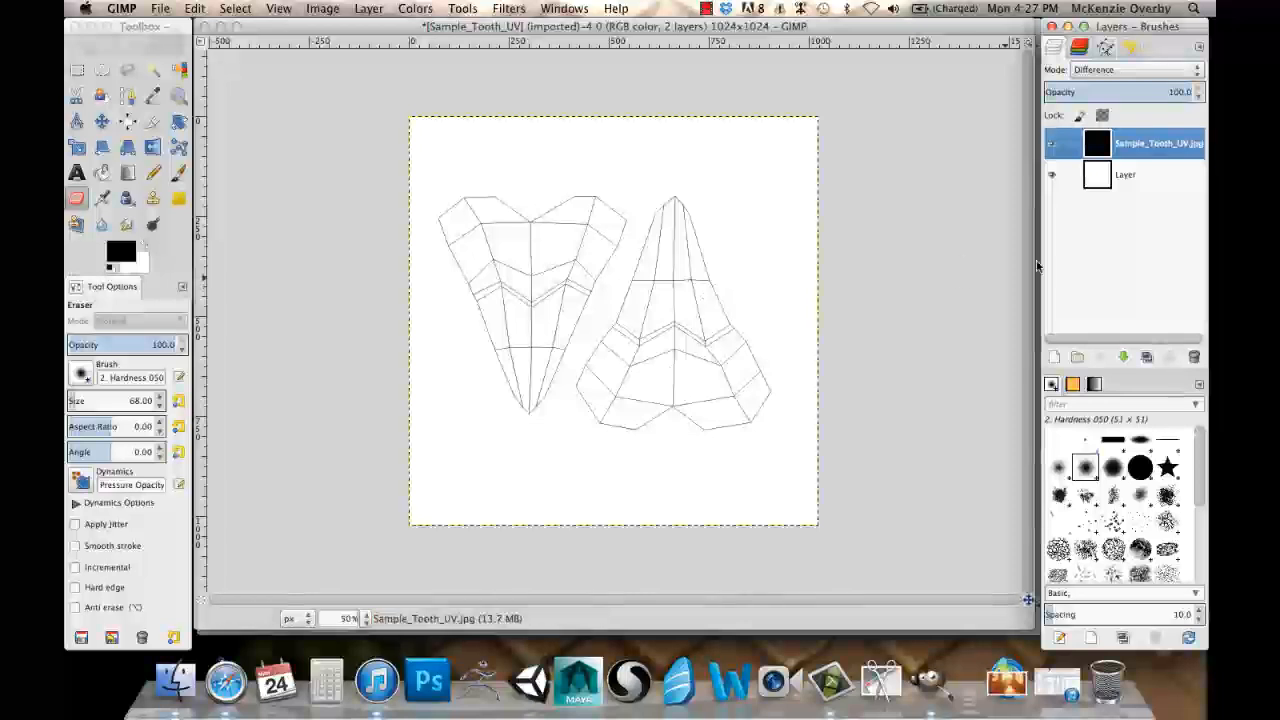
Create a new 1024 × 1024 px layer with the Transparency fill type directly above the white layer.
left_click(1110, 178)
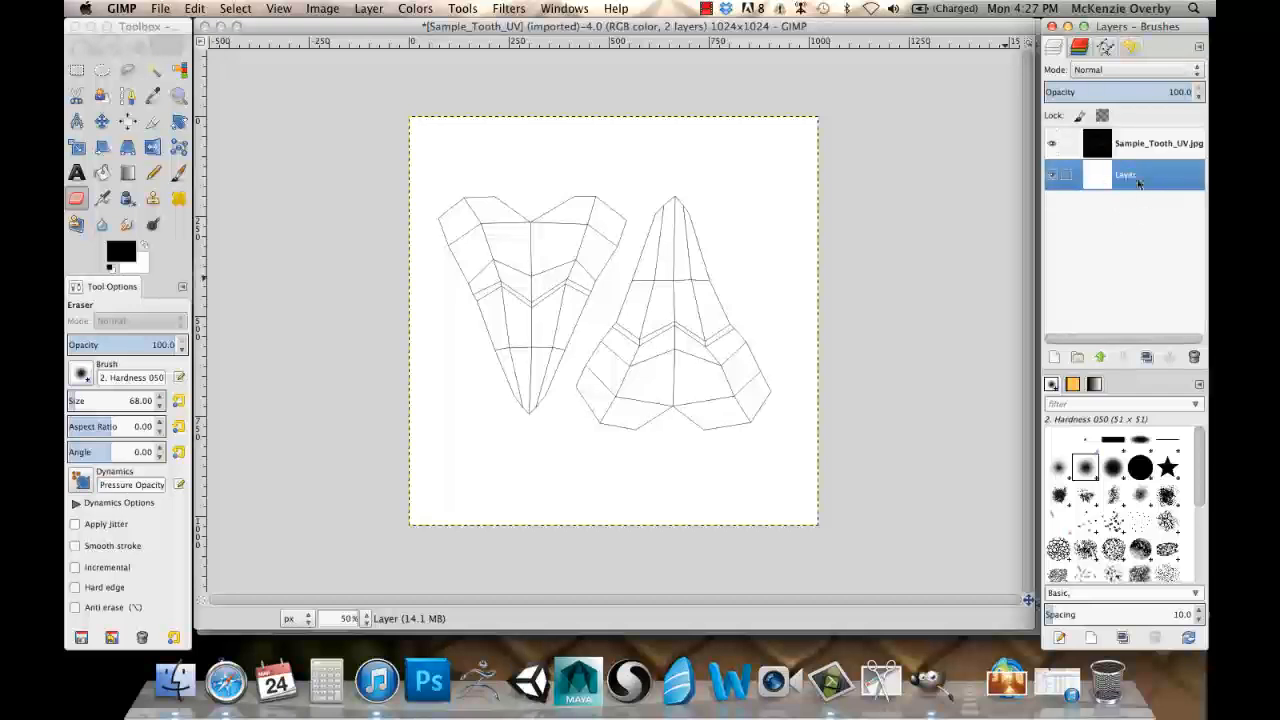
left_click(1055, 358)
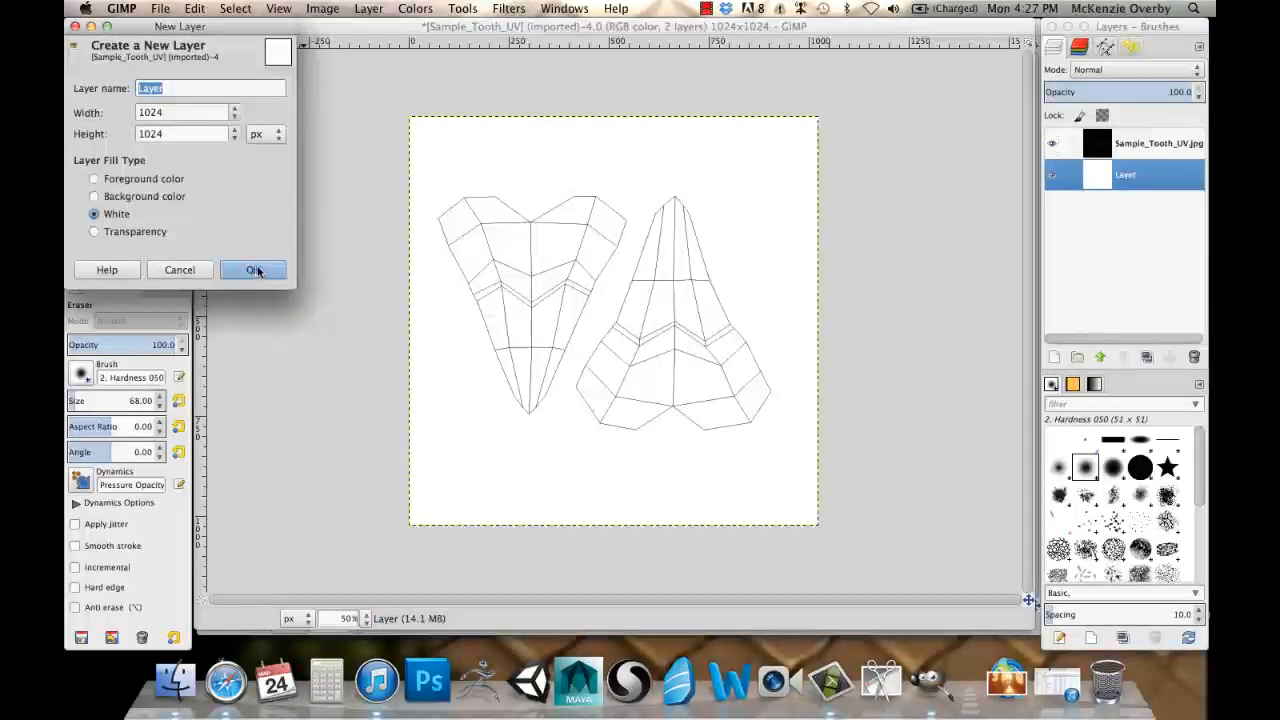
left_click(95, 232)
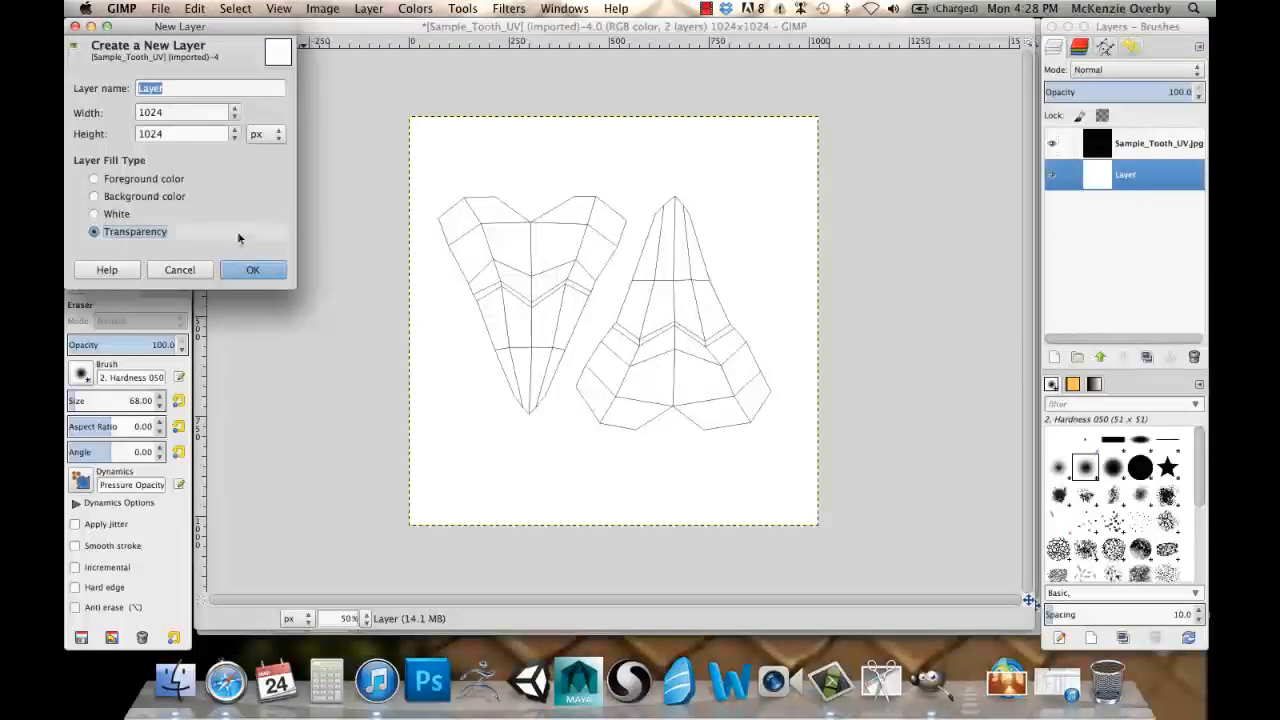
left_click(252, 270)
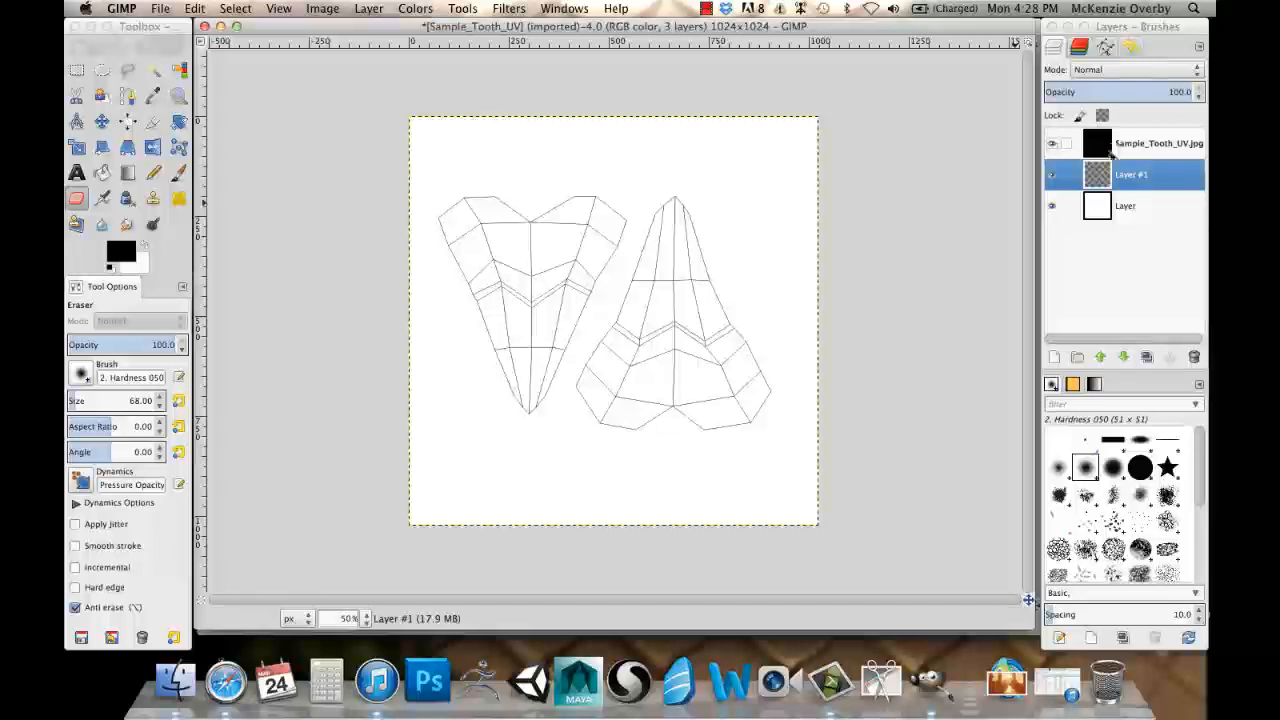
Select the layers in turn to review the stack, leaving the transparent layer between the UV layout and the white layer active.
left_click(1078, 156)
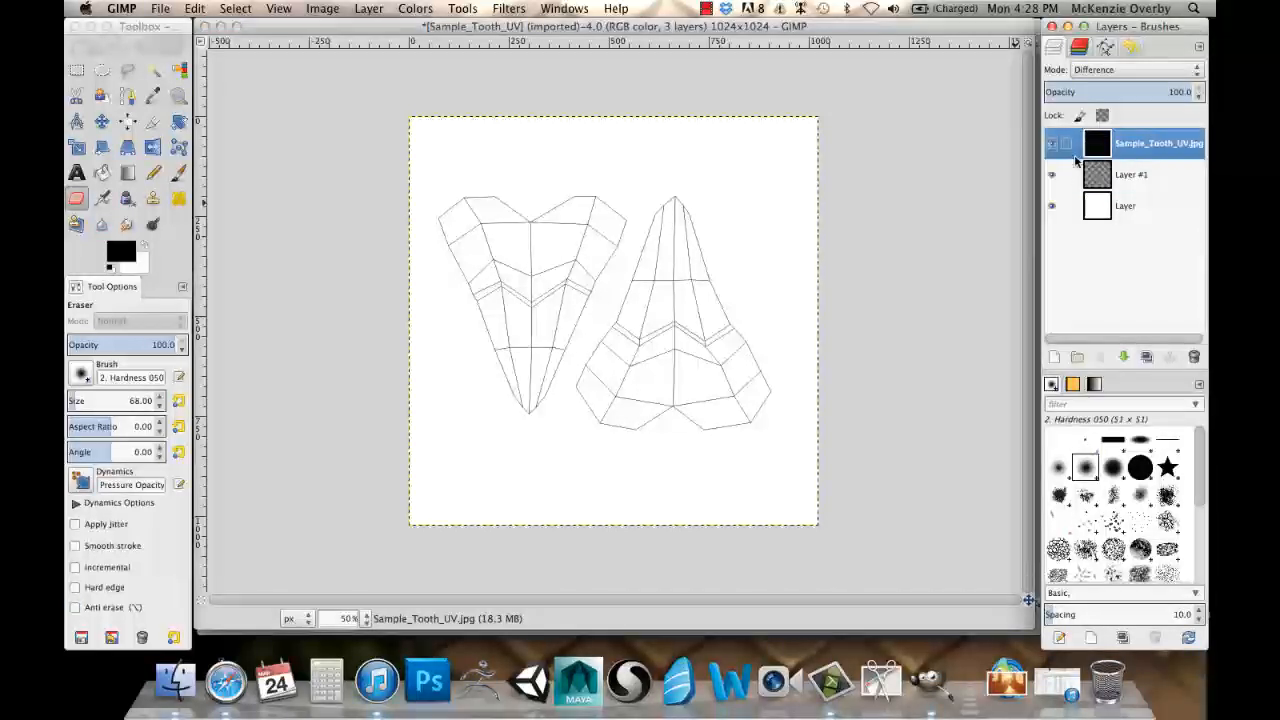
left_click(1132, 180)
left_click(1134, 212)
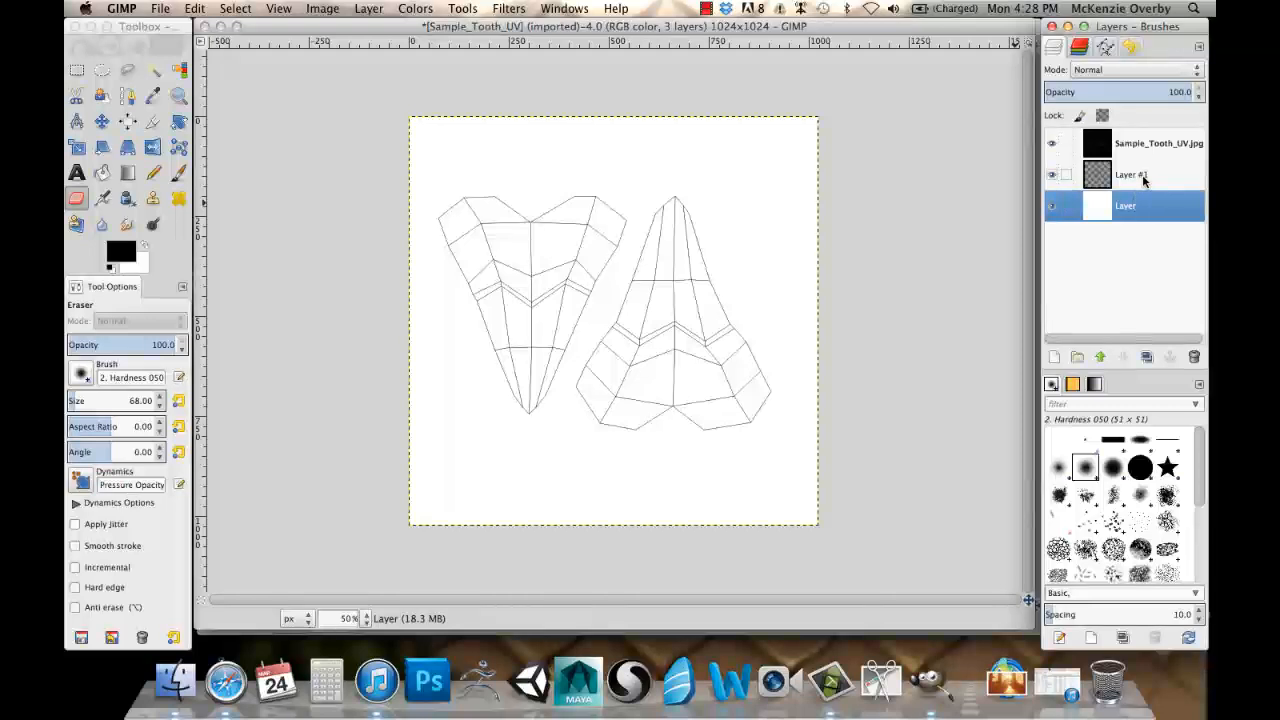
left_click(1144, 179)
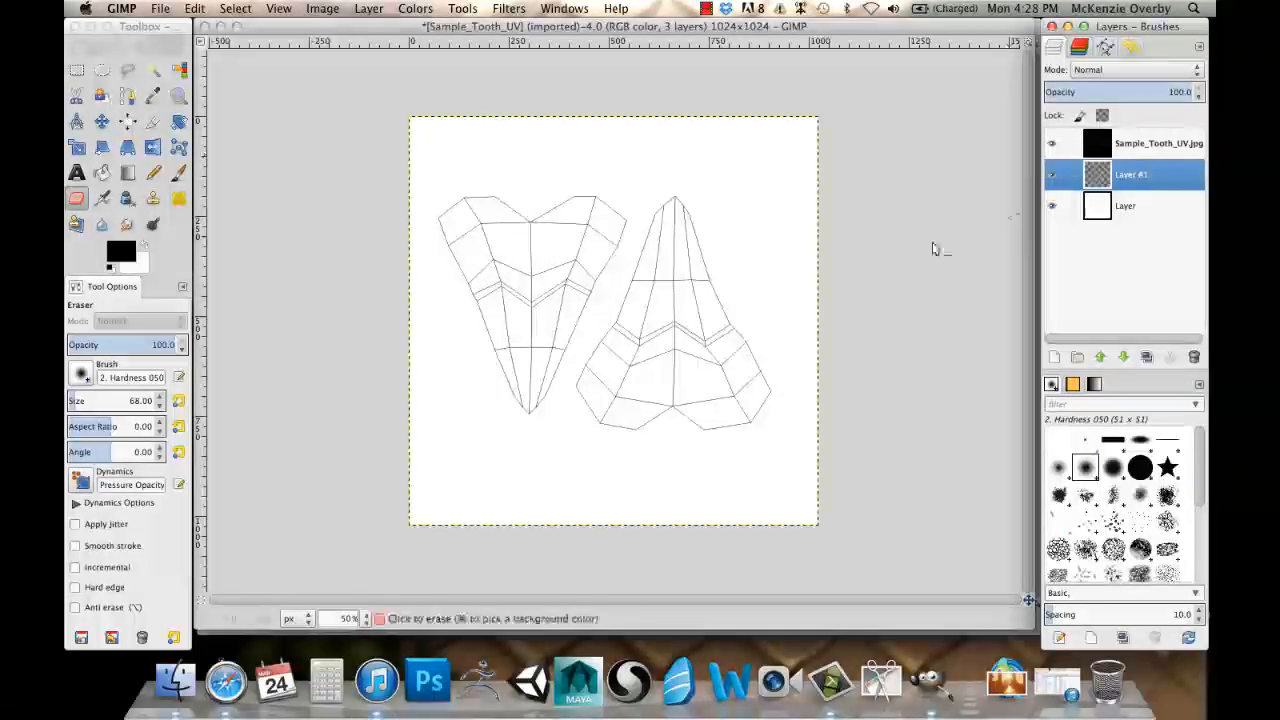
key("a")
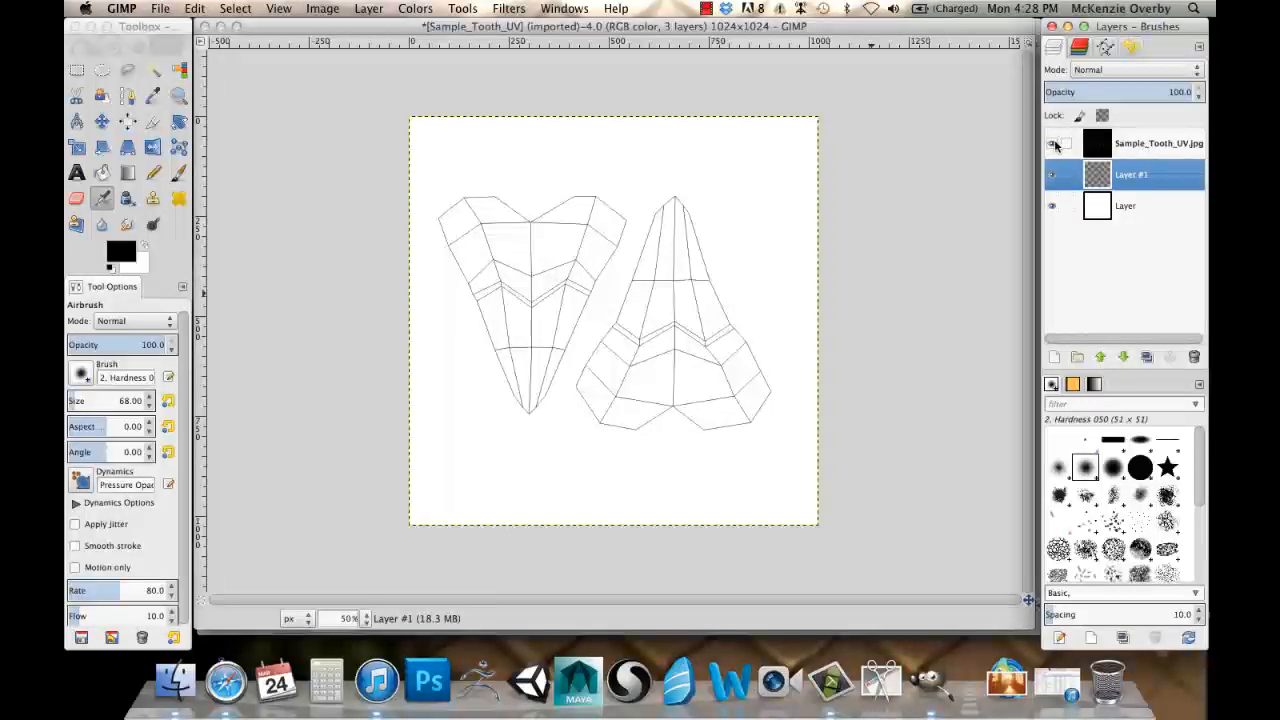
left_click(1140, 145)
left_click(1120, 173)
key("shift+e")
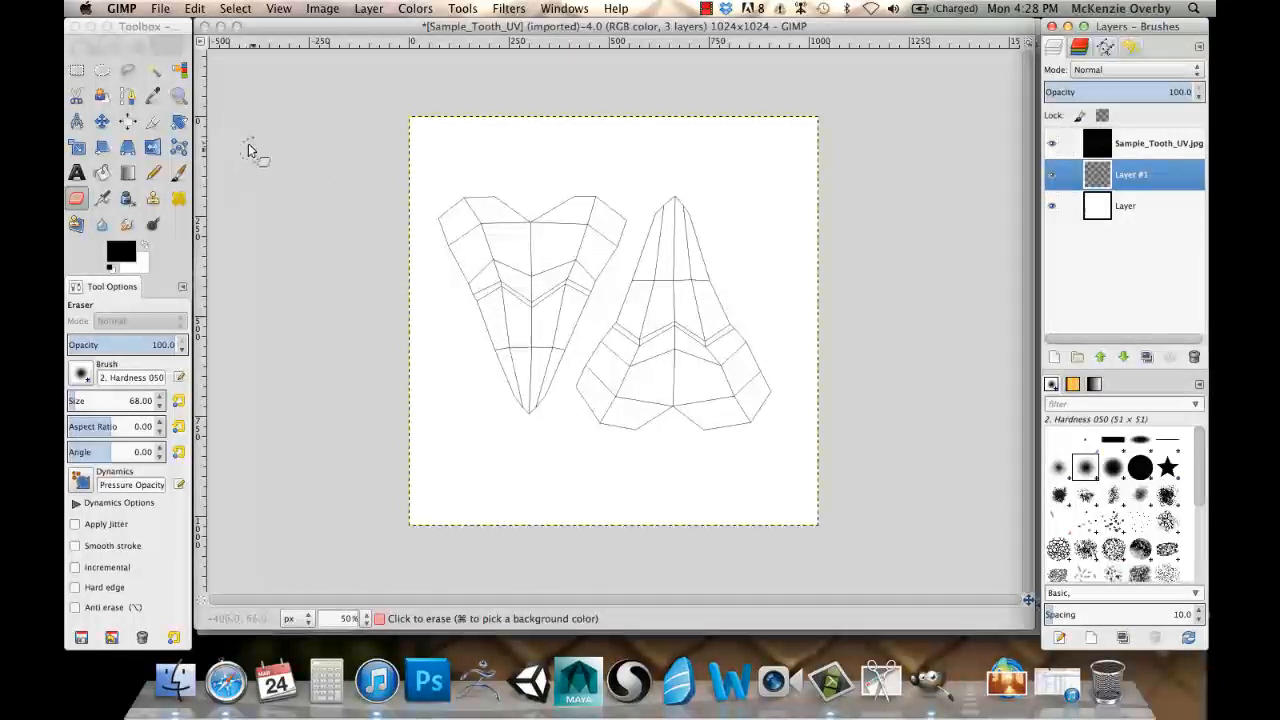
Activate the Paintbrush tool and set its brush size to 71.
left_click(163, 30)
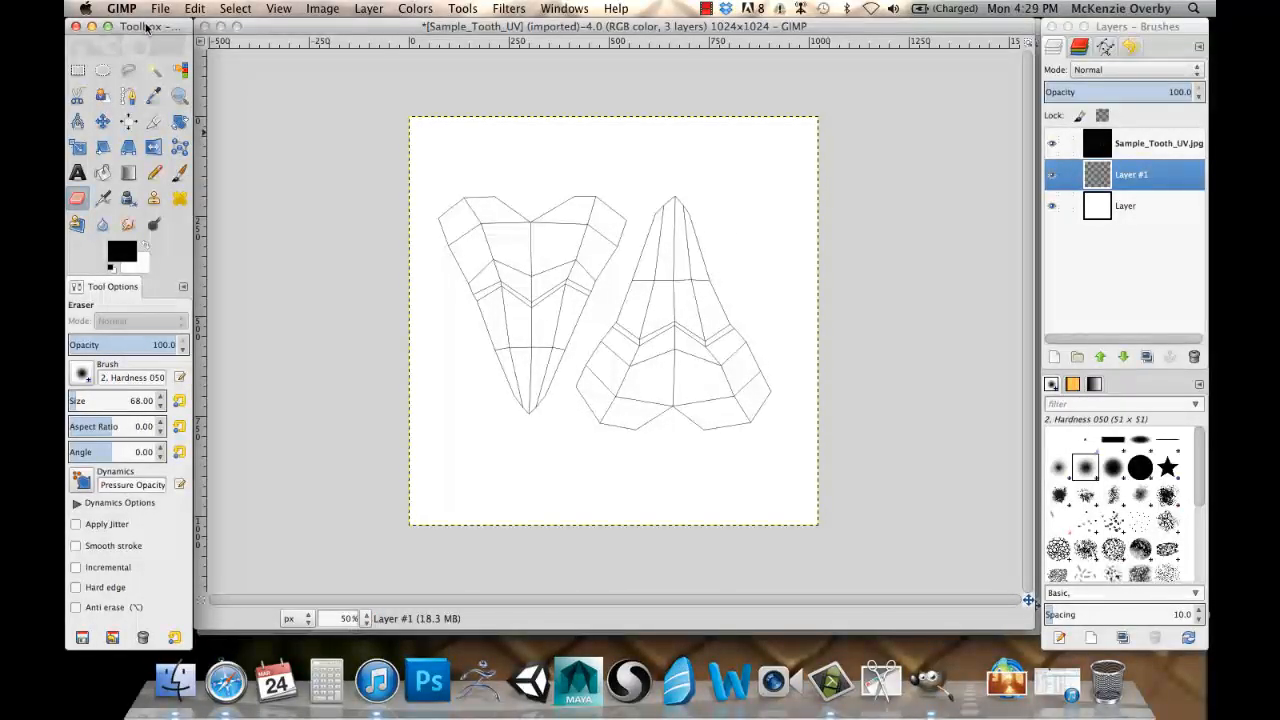
left_click_drag(147, 28, 150, 30)
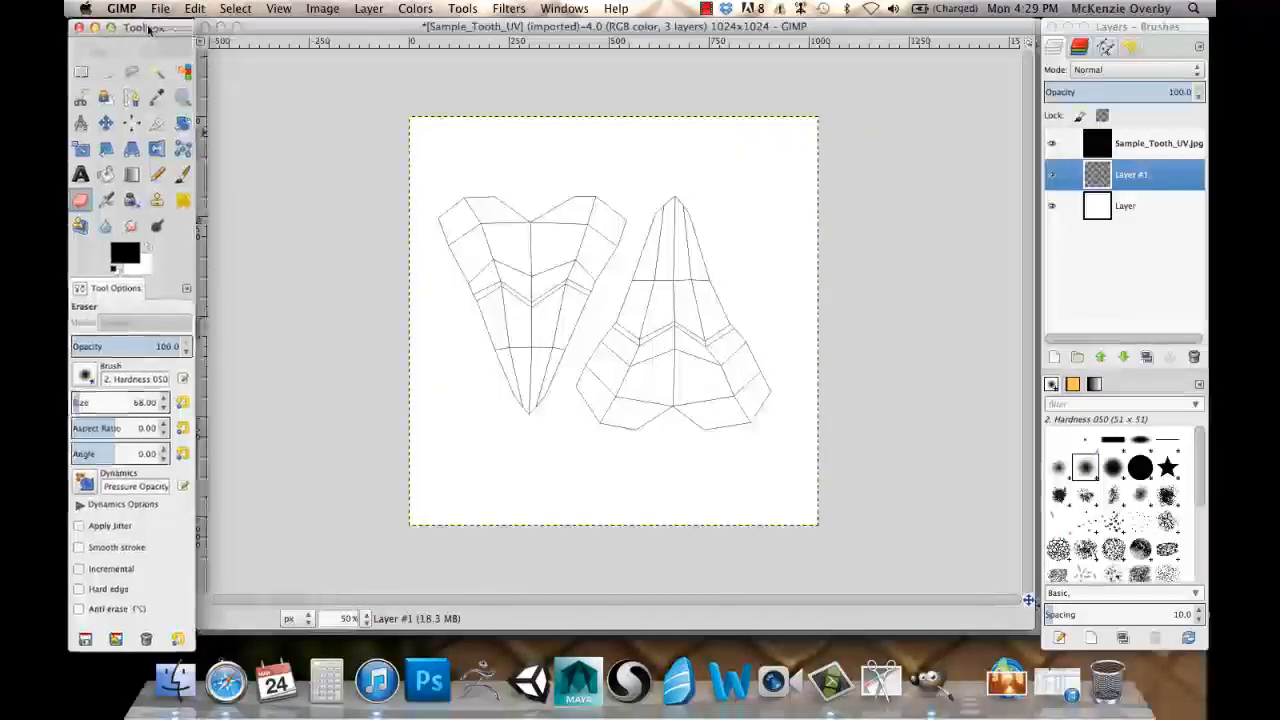
left_click(183, 176)
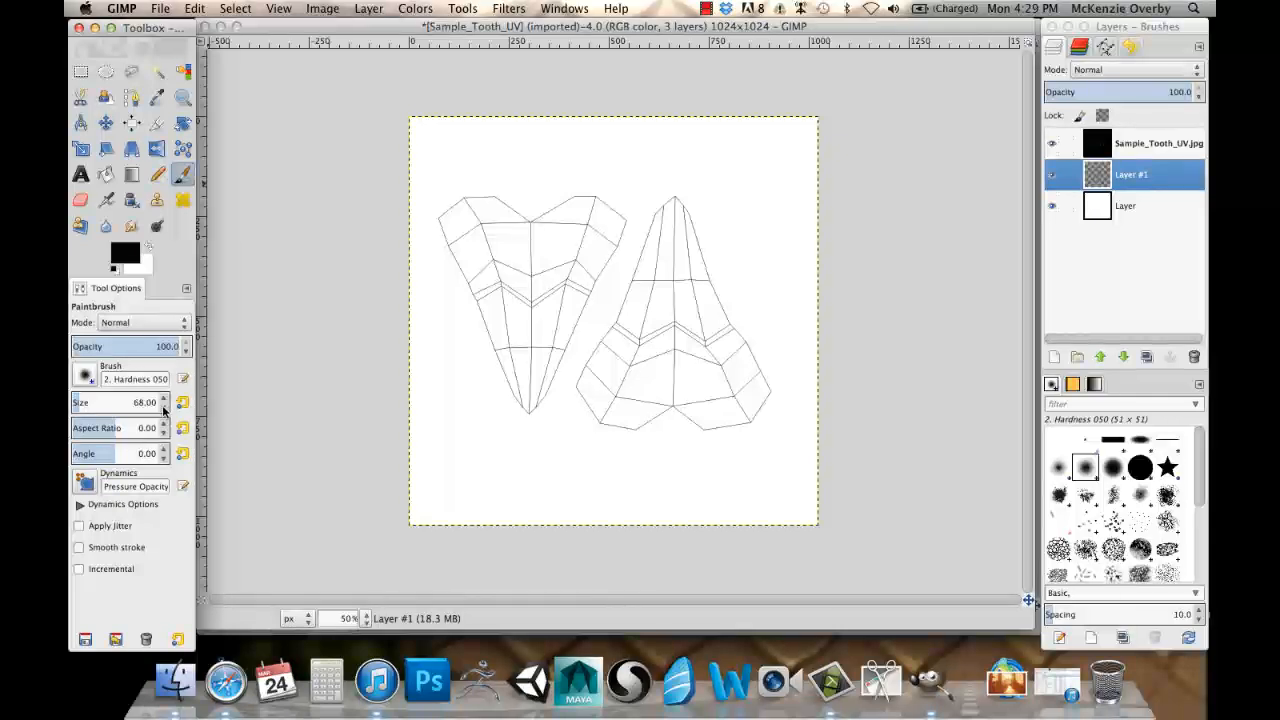
scroll(164, 410, "down", 15)
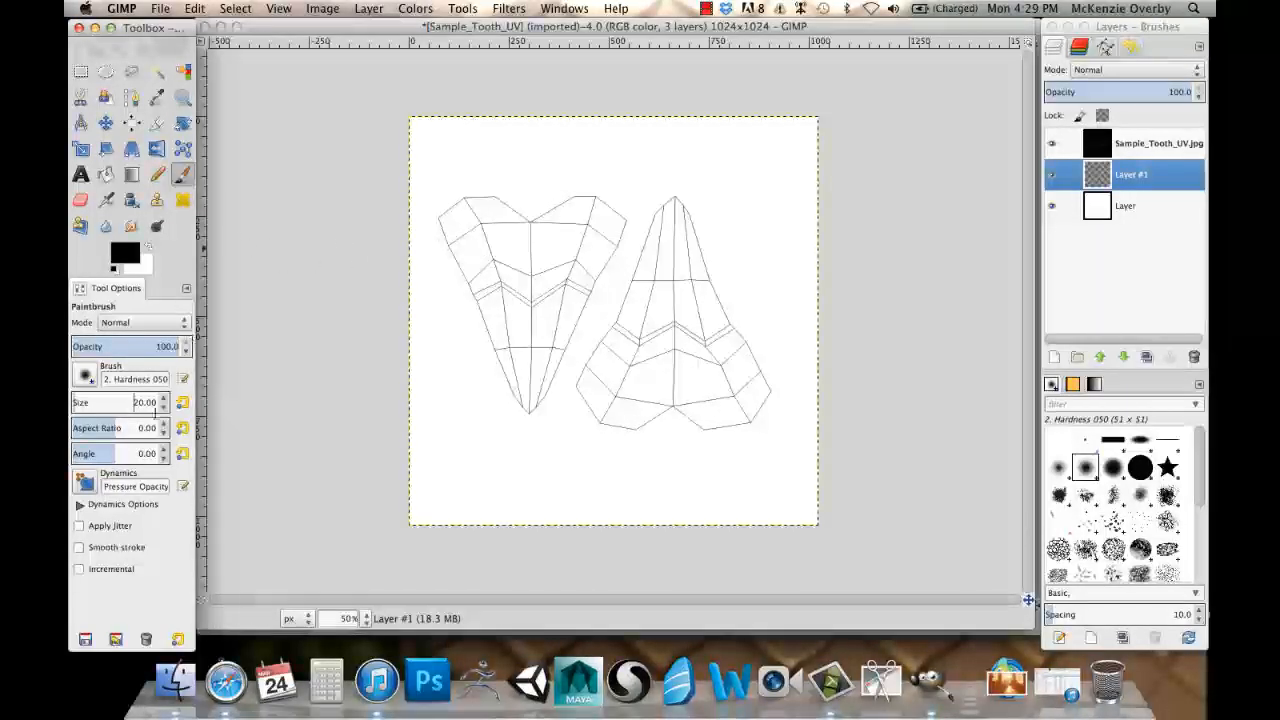
left_click(162, 398)
left_click(162, 399)
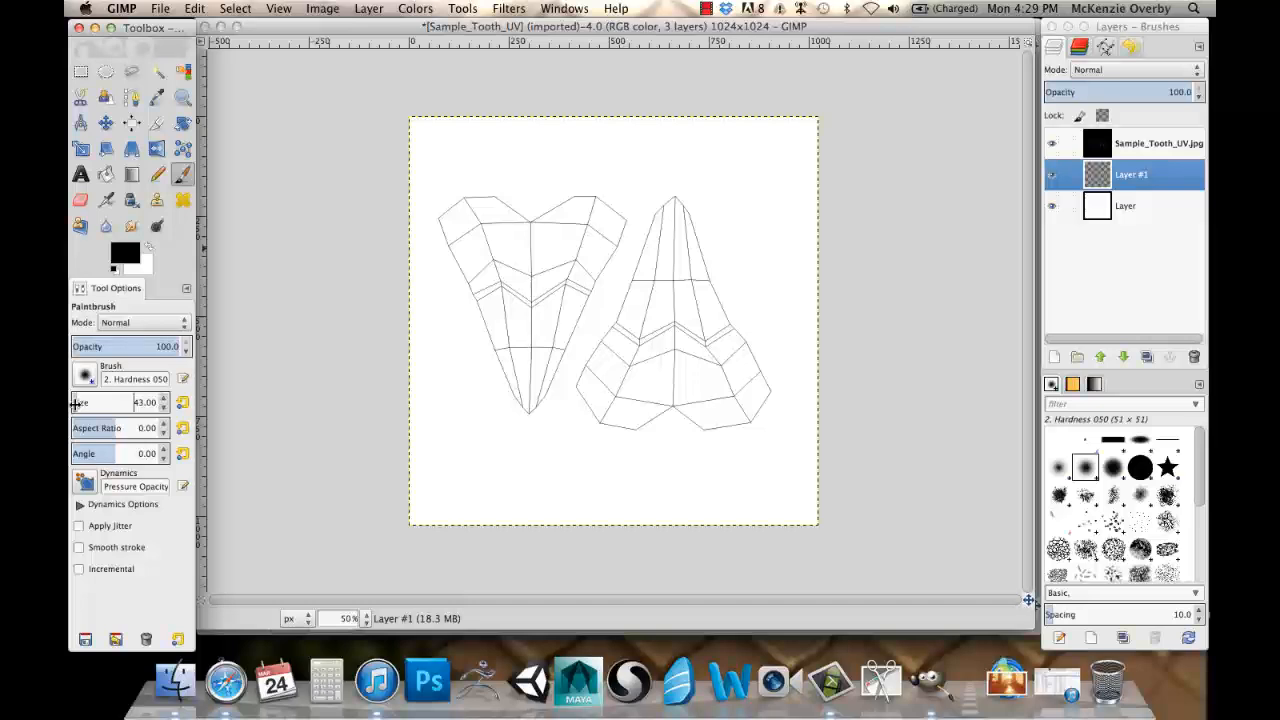
left_click(165, 399)
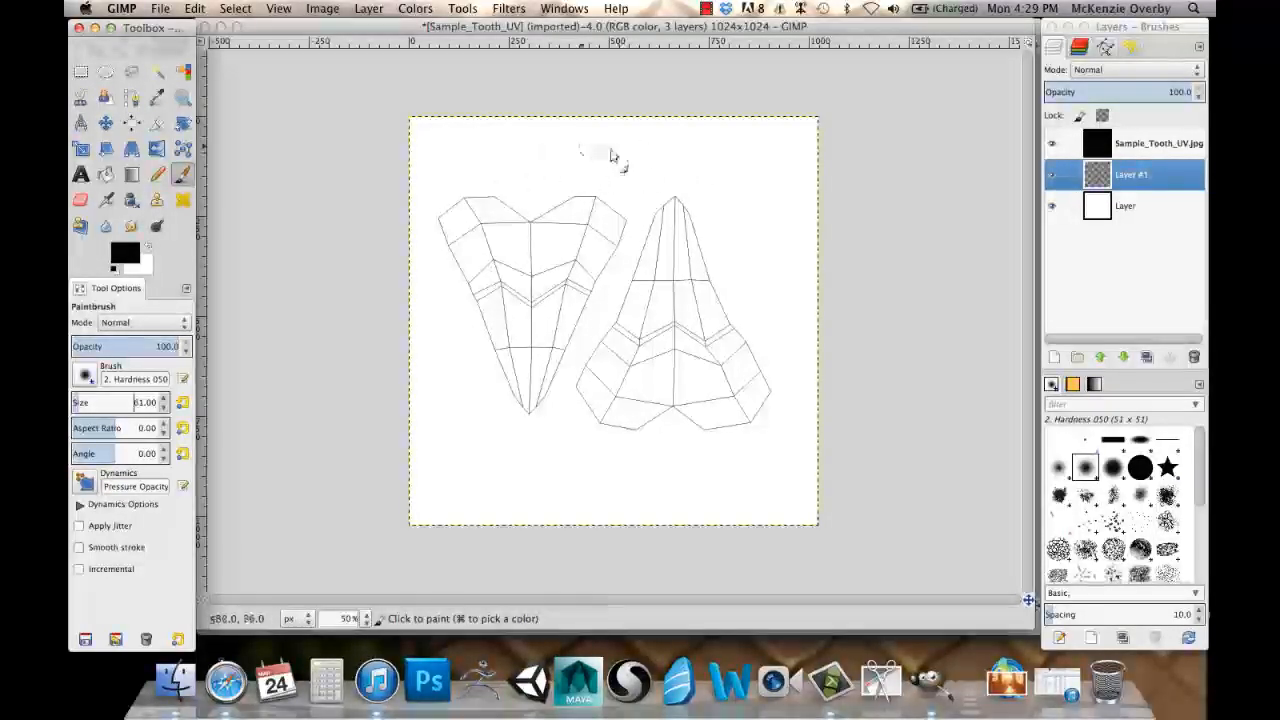
left_click(163, 398)
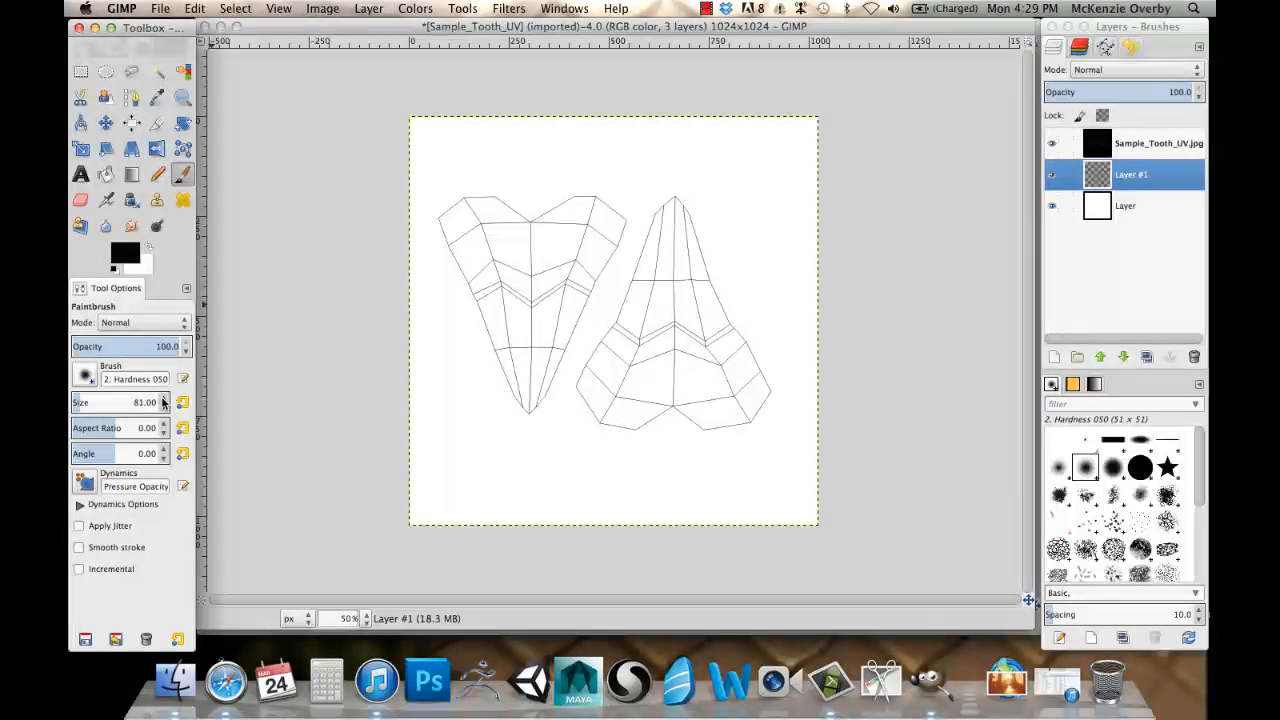
left_click(163, 409)
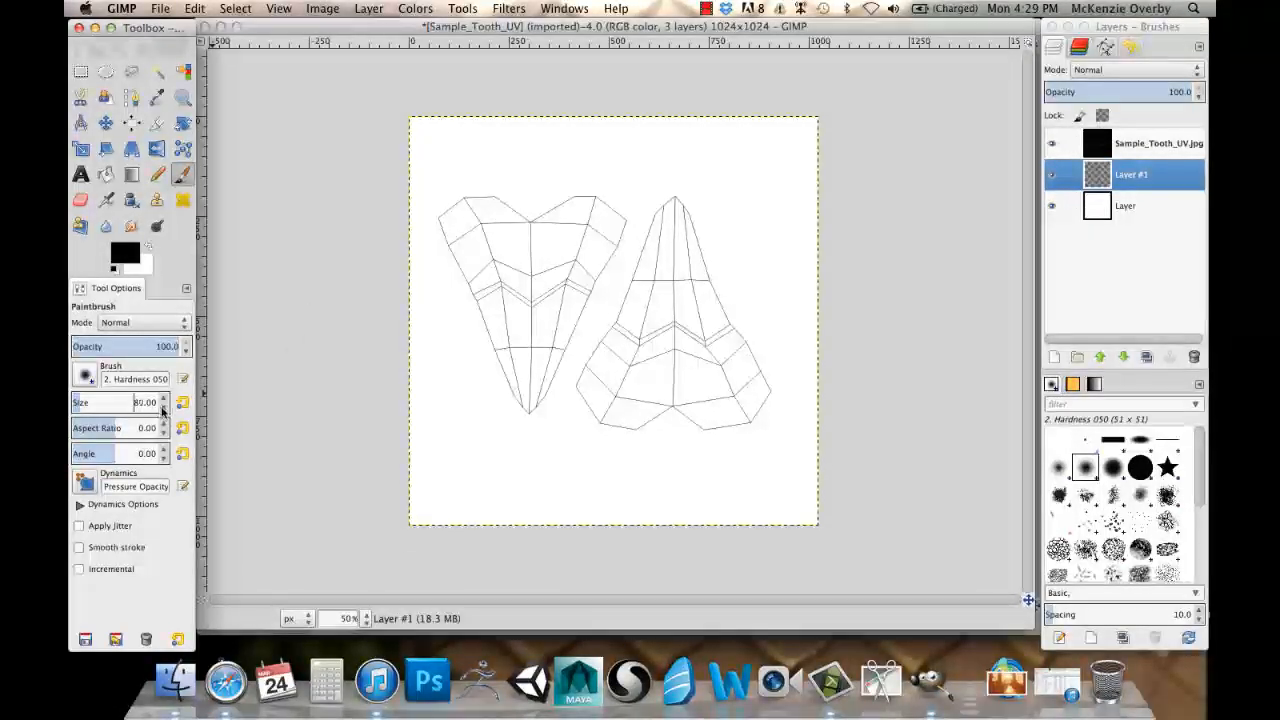
left_click(163, 409)
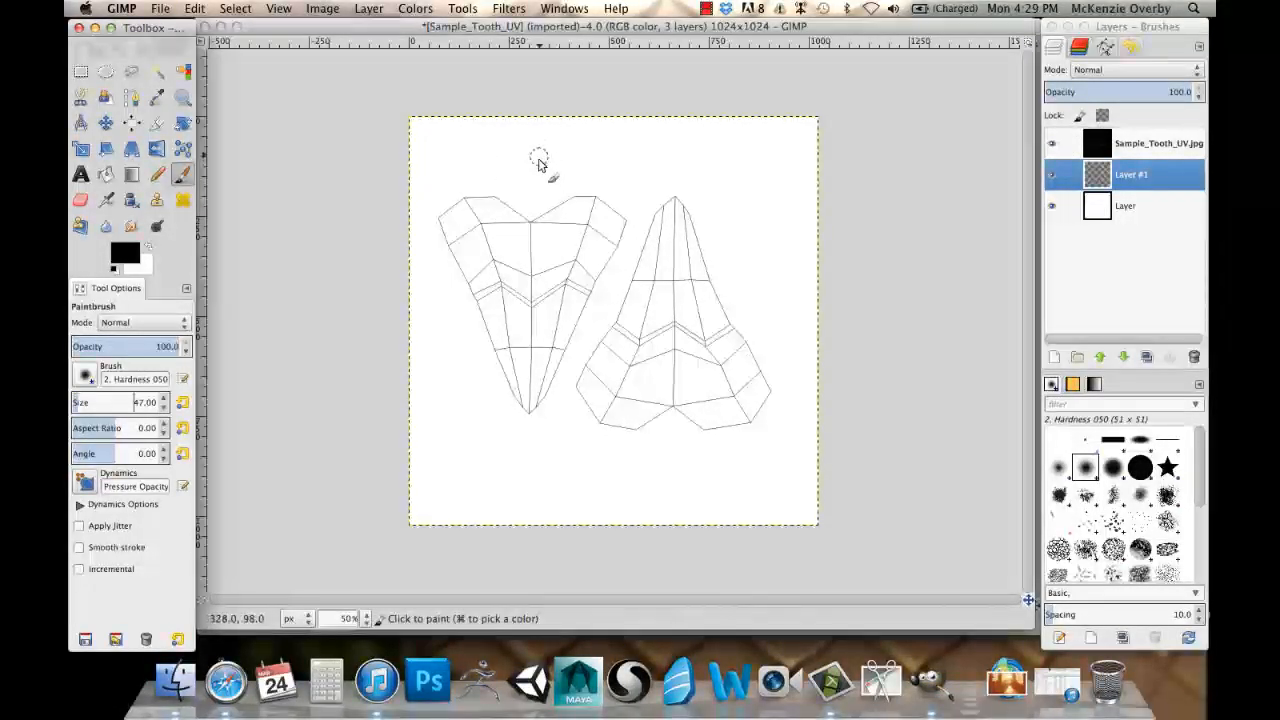
left_click(164, 399)
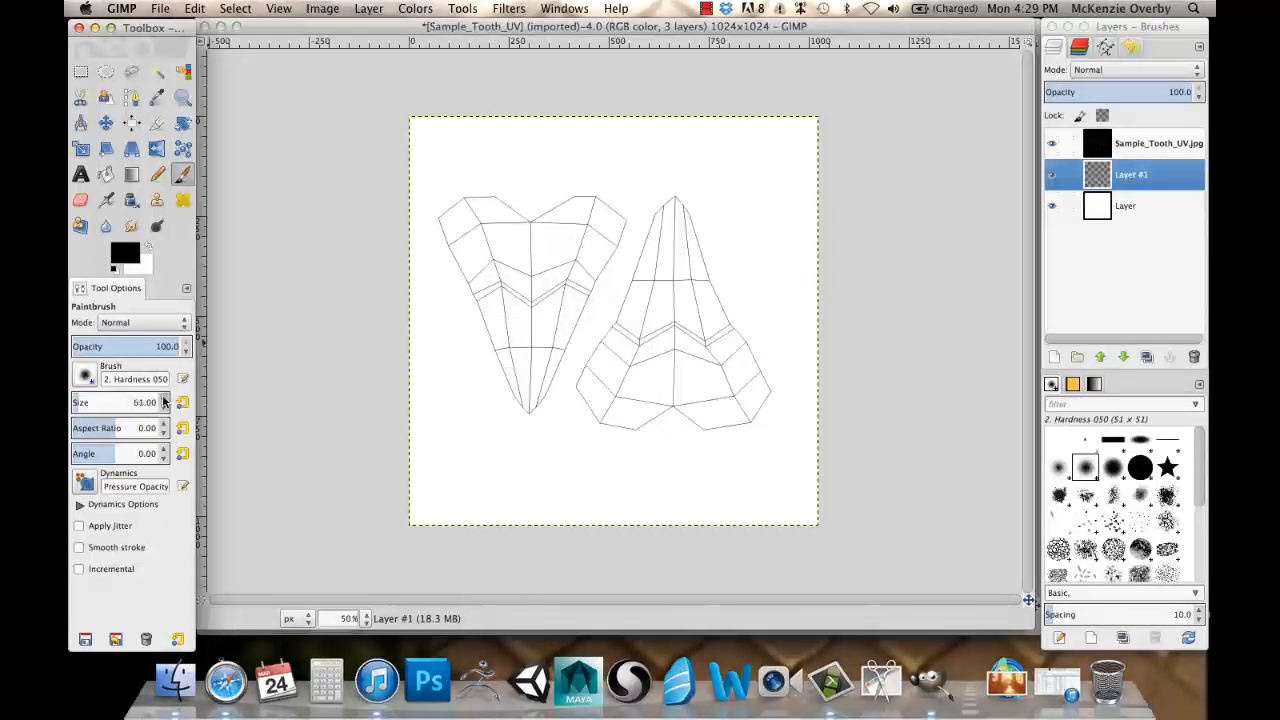
left_click(164, 399)
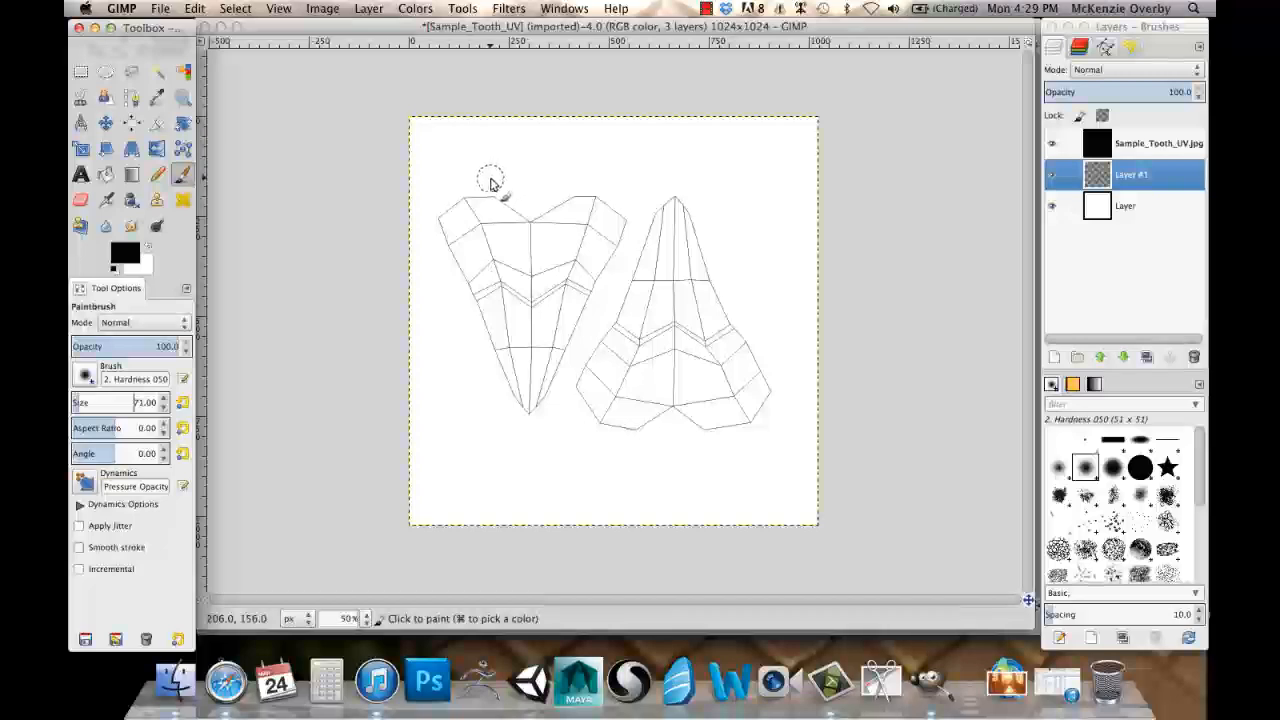
Paint a long winding black test stroke across the canvas on the transparent layer, and undo it.
mouse_move(469, 186)
left_mouse_down()
mouse_move(494, 168)
mouse_move(544, 191)
mouse_move(589, 170)
mouse_move(627, 186)
mouse_move(681, 172)
mouse_move(732, 195)
mouse_move(769, 240)
mouse_move(671, 312)
mouse_move(562, 310)
mouse_move(600, 474)
mouse_move(489, 446)
mouse_move(487, 493)
mouse_move(710, 438)
mouse_move(782, 406)
mouse_move(737, 356)
mouse_move(626, 373)
mouse_move(593, 345)
left_mouse_up()
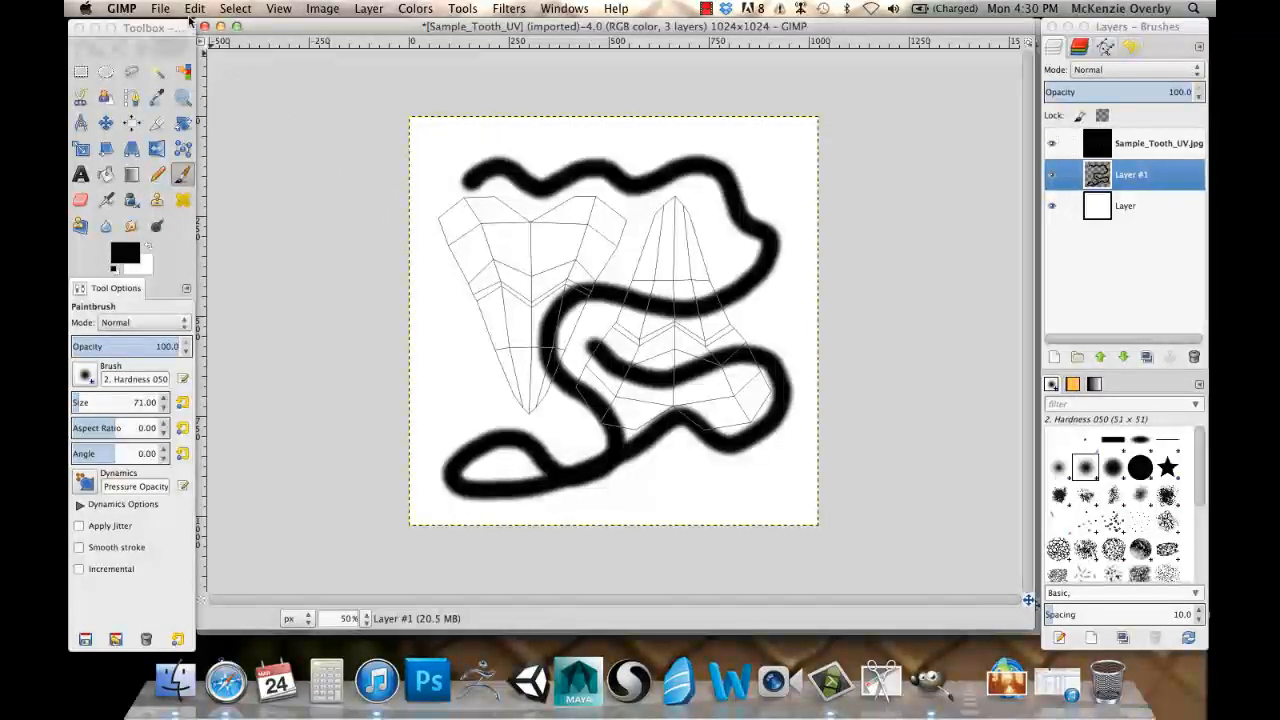
left_click(195, 9)
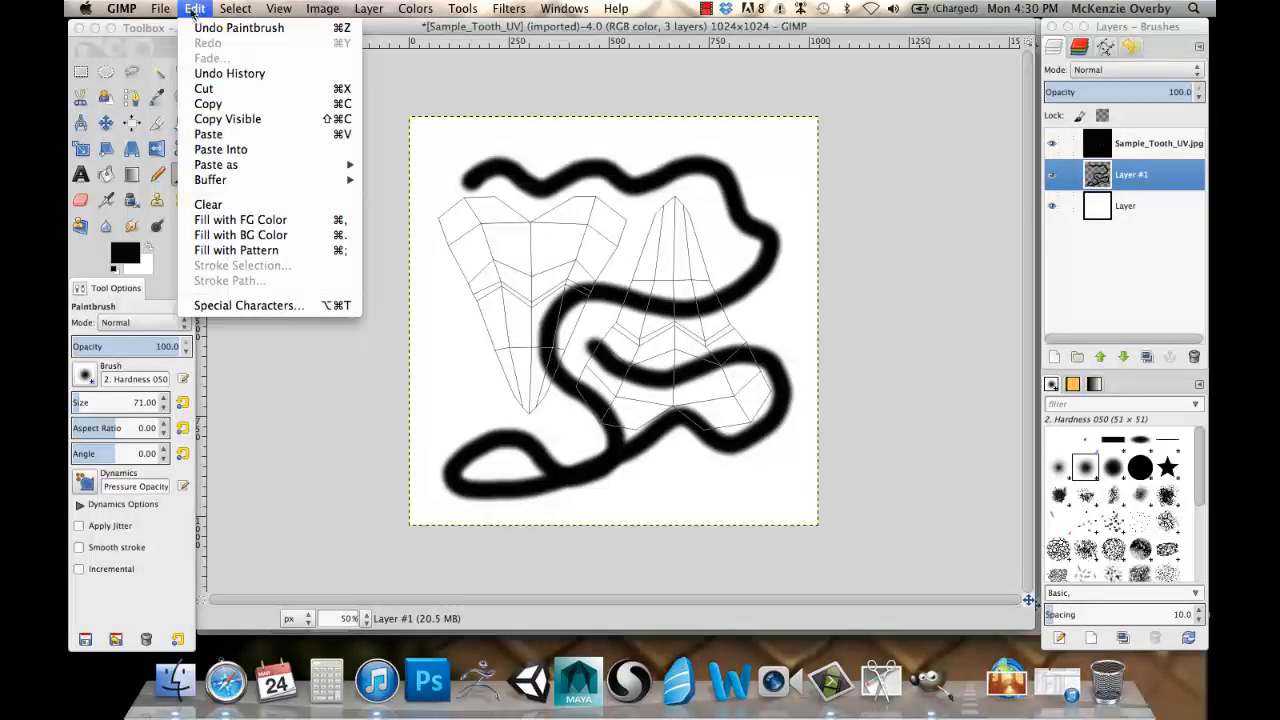
left_click(211, 33)
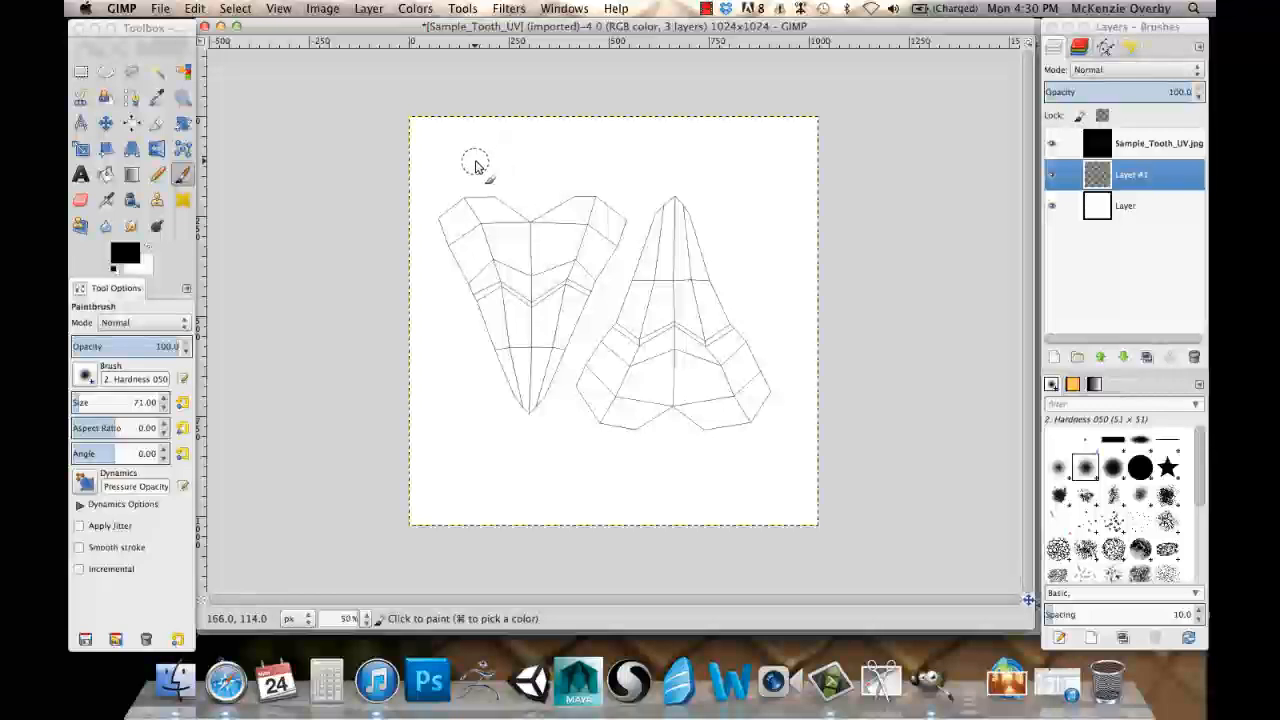
Paint a wavy black stroke on the transparent layer, running above the two UV shells and curling down to the right shell's tip.
mouse_move(478, 182)
left_mouse_down()
mouse_move(472, 168)
mouse_move(662, 158)
mouse_move(704, 210)
mouse_move(688, 222)
left_mouse_up()
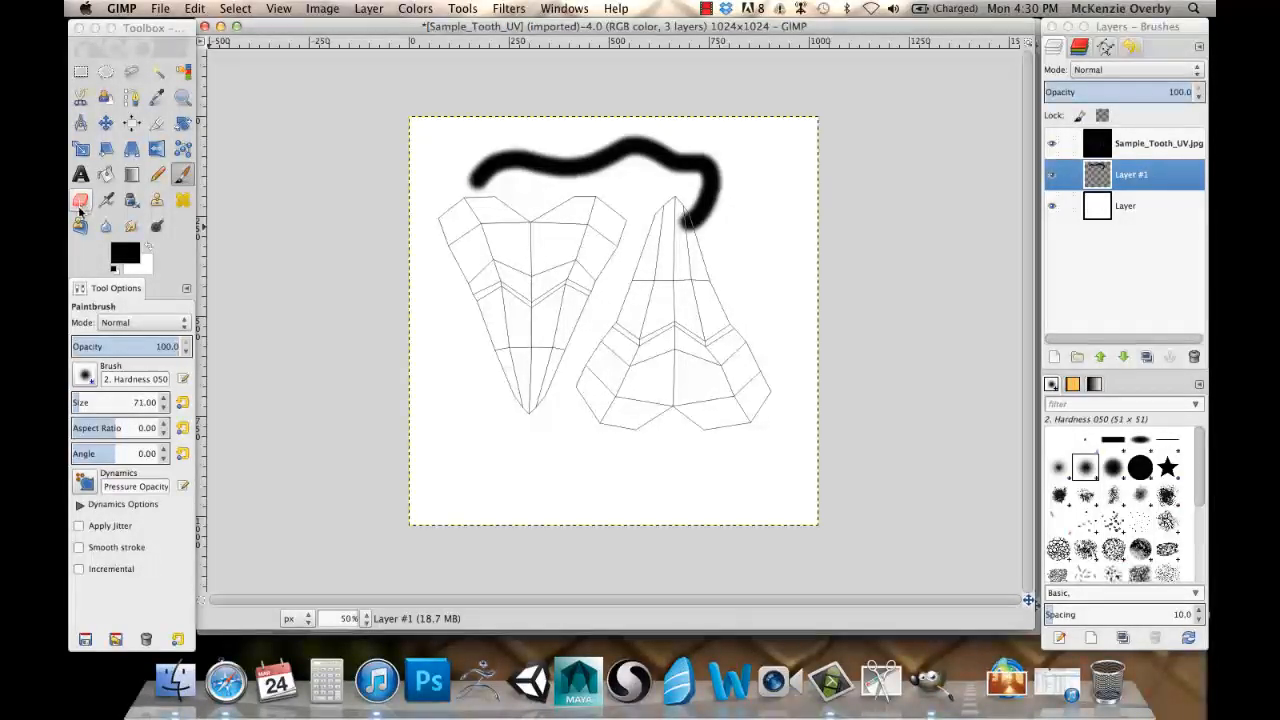
Set the Eraser's brush size to 79 and erase the whole wavy black stroke above the UV shells.
left_click(82, 205)
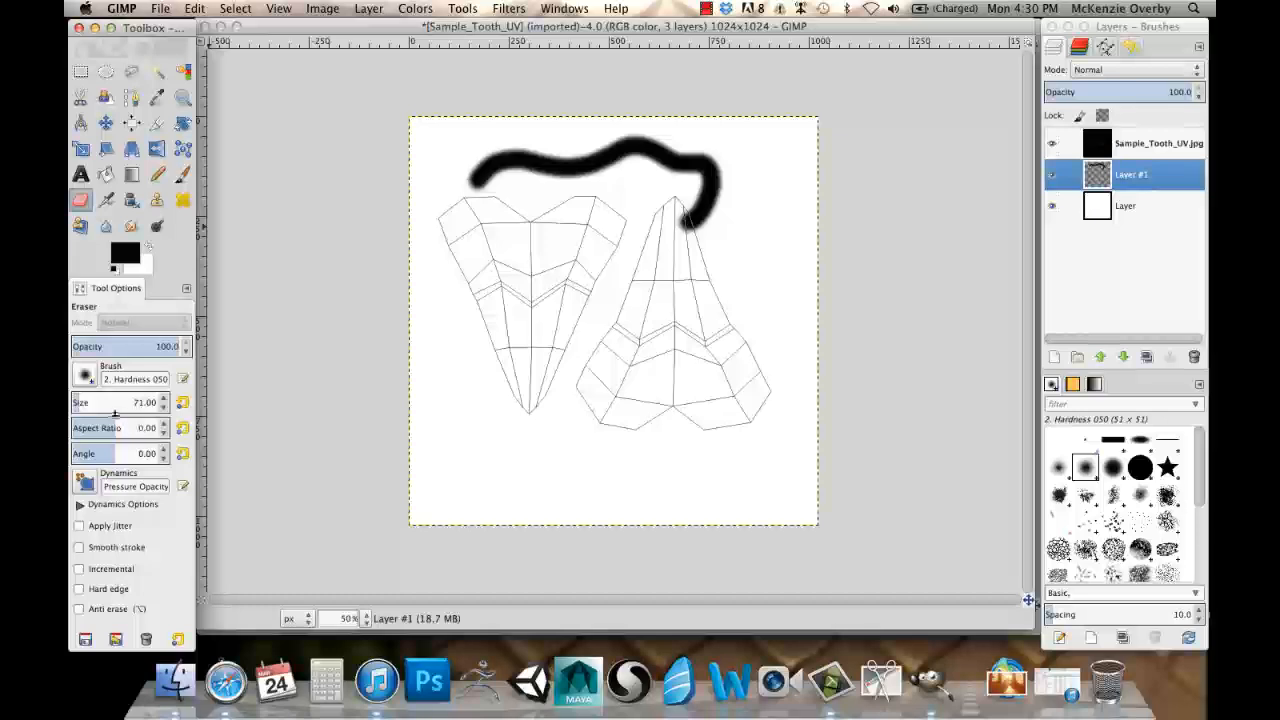
left_click(163, 406)
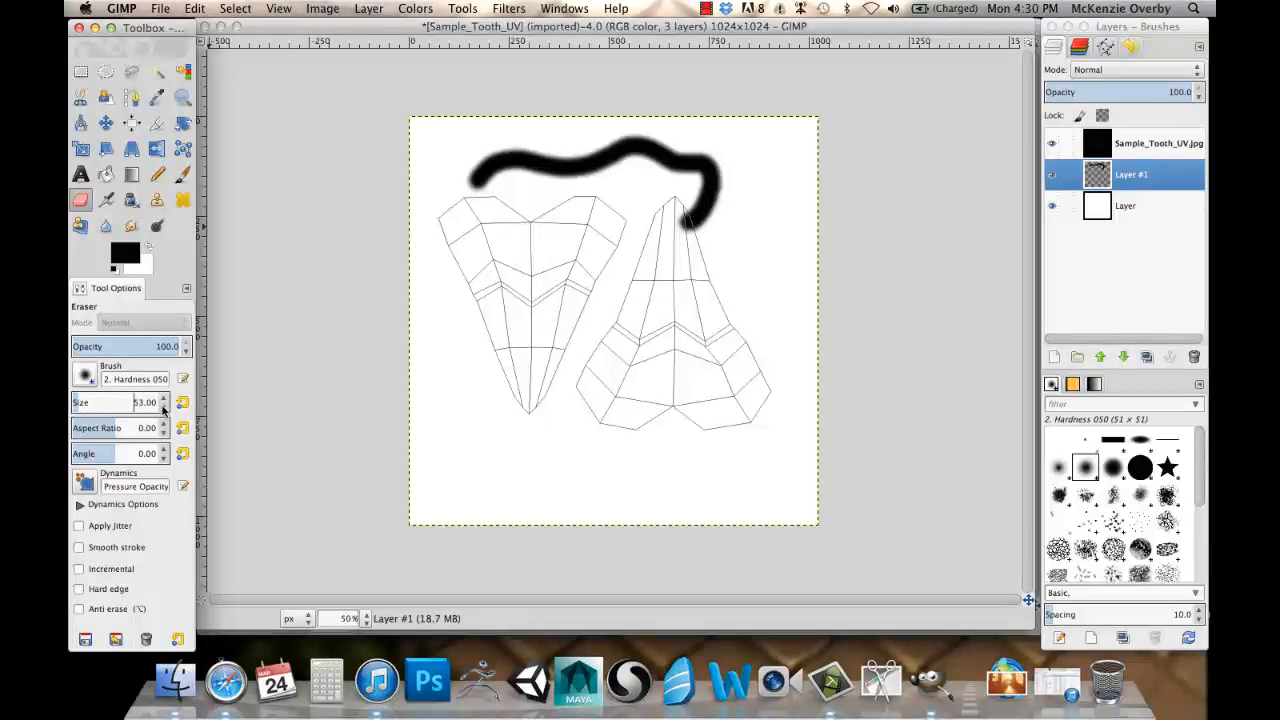
left_click(163, 400)
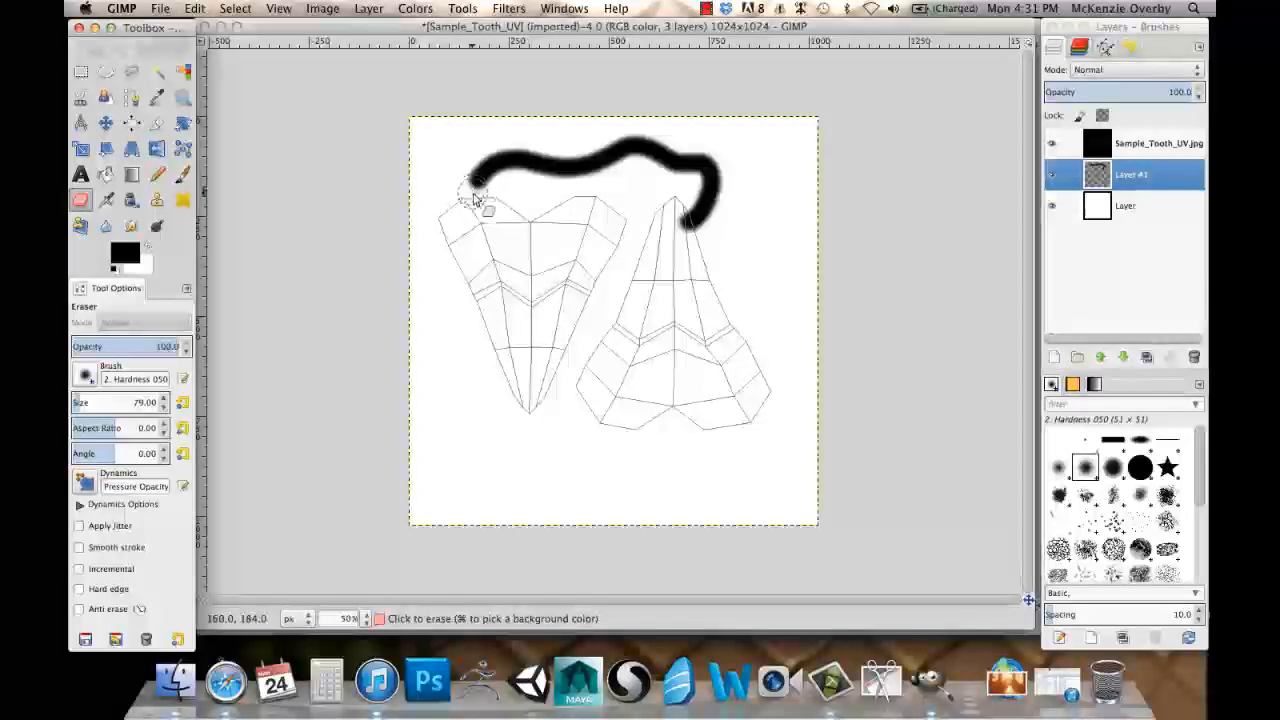
mouse_move(471, 195)
left_mouse_down()
mouse_move(511, 152)
mouse_move(542, 186)
mouse_move(569, 149)
mouse_move(591, 181)
mouse_move(635, 130)
mouse_move(640, 172)
mouse_move(692, 150)
mouse_move(705, 173)
mouse_move(694, 237)
mouse_move(674, 200)
left_mouse_up()
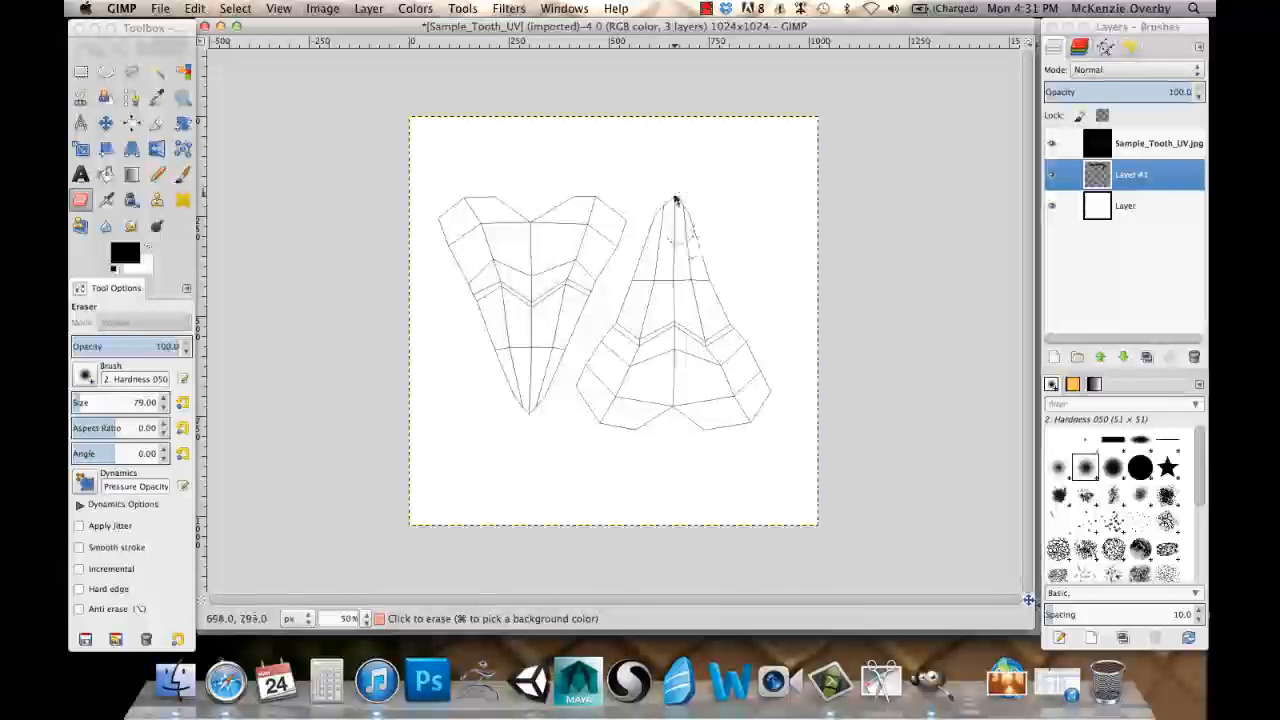
Switch back to the Paintbrush and set the foreground colour to the dusty pink cd8888.
left_click(182, 174)
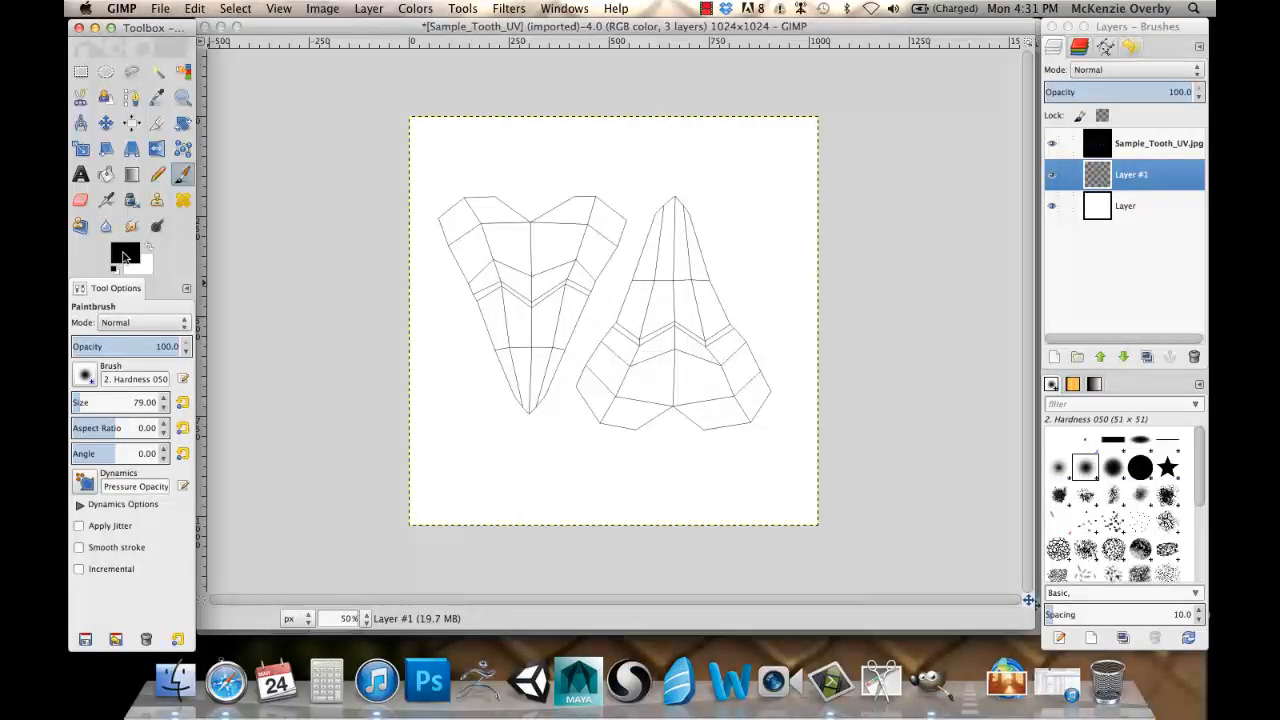
left_click(125, 257)
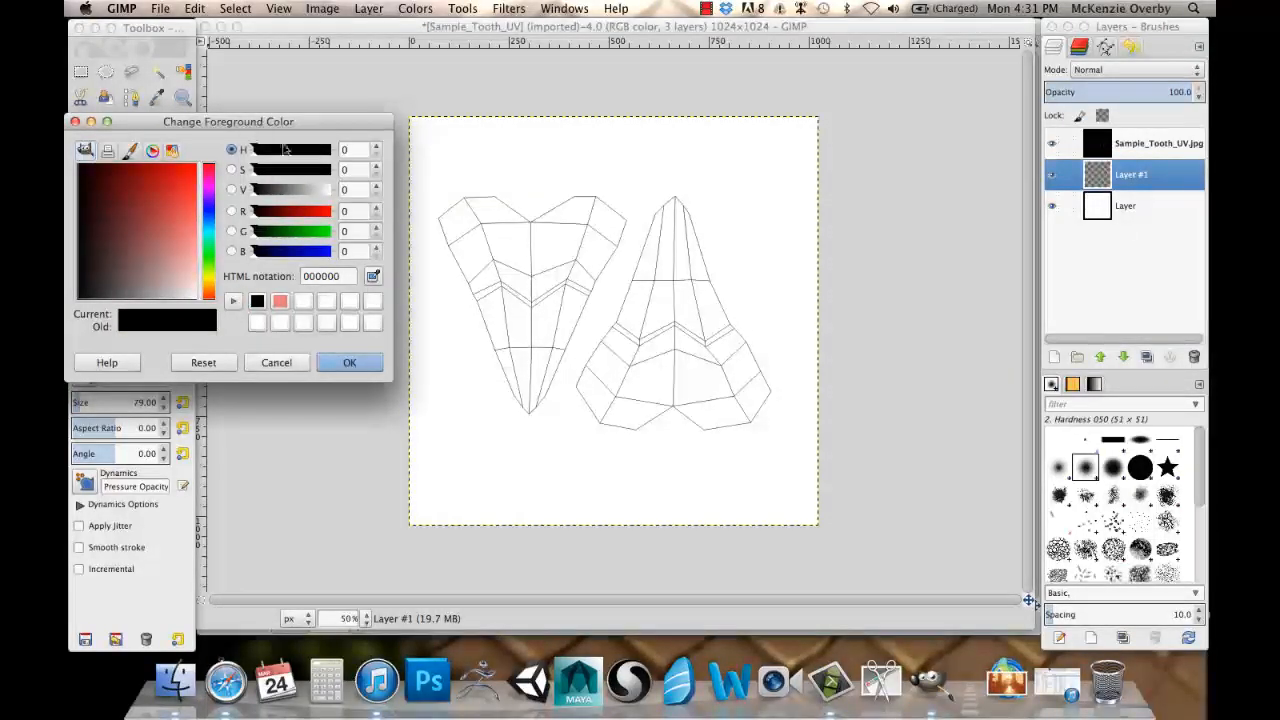
left_click_drag(262, 121, 274, 133)
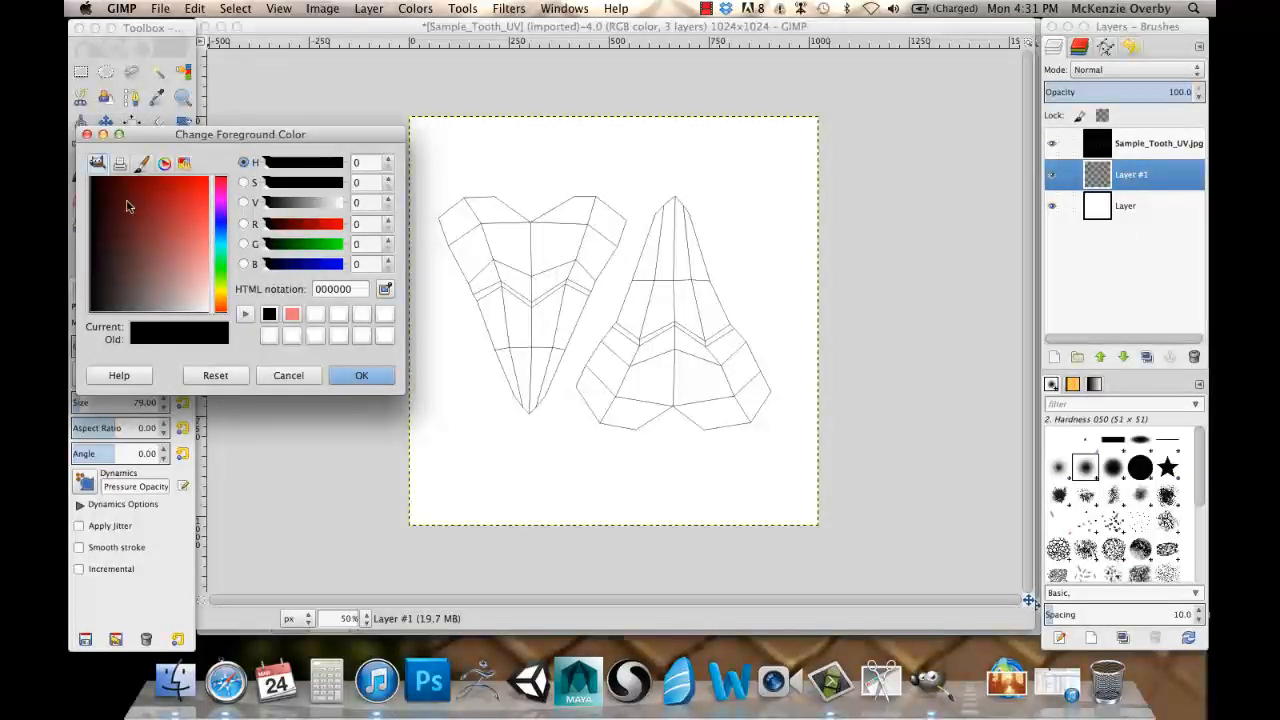
left_click_drag(112, 205, 185, 268)
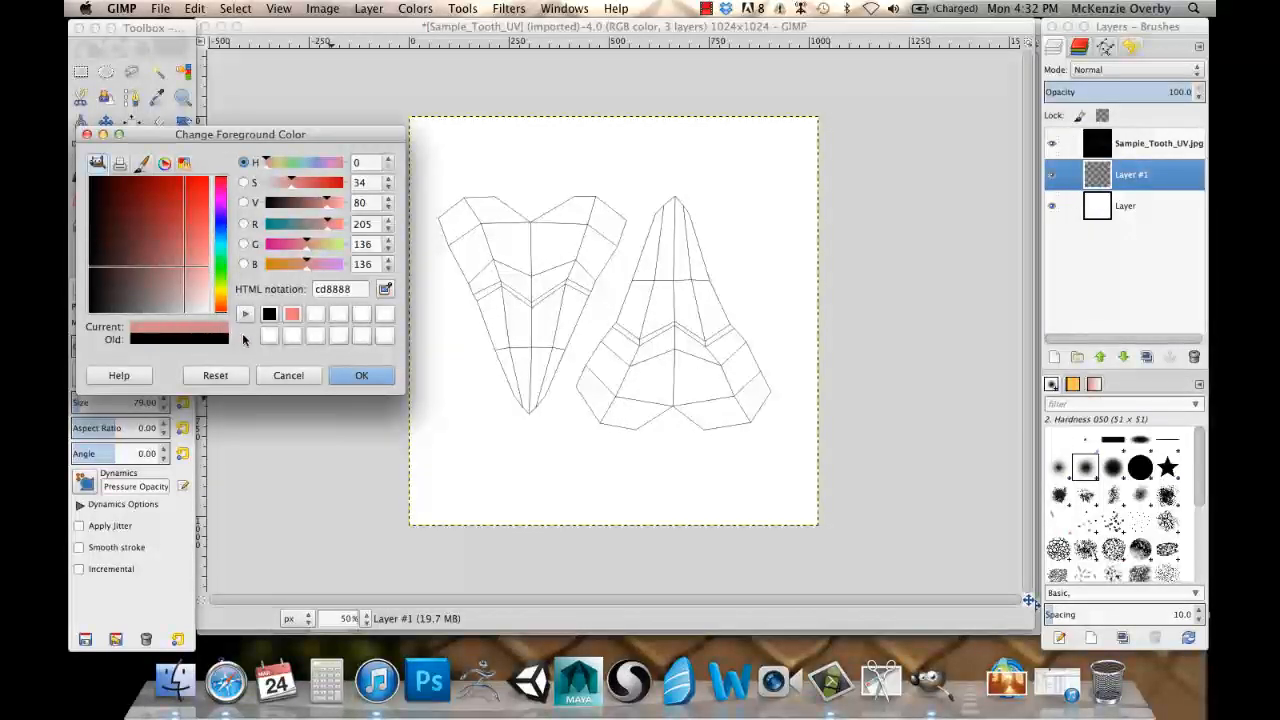
left_click(355, 384)
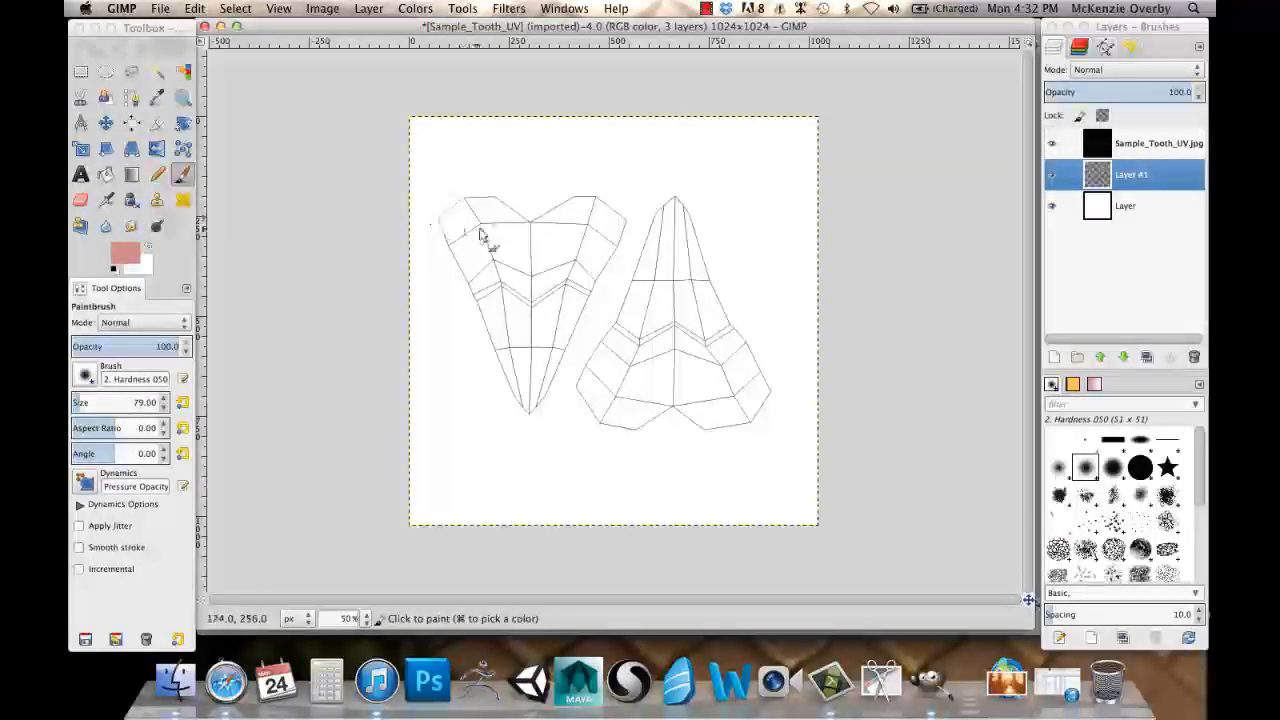
Paint the wide upper section of the left UV shell pink and erase the paint that spills past its outline.
mouse_move(449, 227)
left_mouse_down()
mouse_move(524, 226)
mouse_move(532, 252)
mouse_move(533, 299)
mouse_move(491, 276)
mouse_move(472, 297)
mouse_move(479, 285)
mouse_move(459, 256)
mouse_move(473, 210)
mouse_move(497, 262)
mouse_move(486, 243)
mouse_move(545, 262)
mouse_move(542, 287)
mouse_move(580, 281)
mouse_move(568, 276)
mouse_move(586, 243)
mouse_move(610, 222)
mouse_move(608, 240)
mouse_move(619, 232)
mouse_move(611, 240)
mouse_move(595, 216)
mouse_move(595, 270)
mouse_move(524, 262)
mouse_move(526, 243)
mouse_move(511, 281)
mouse_move(563, 227)
left_mouse_up()
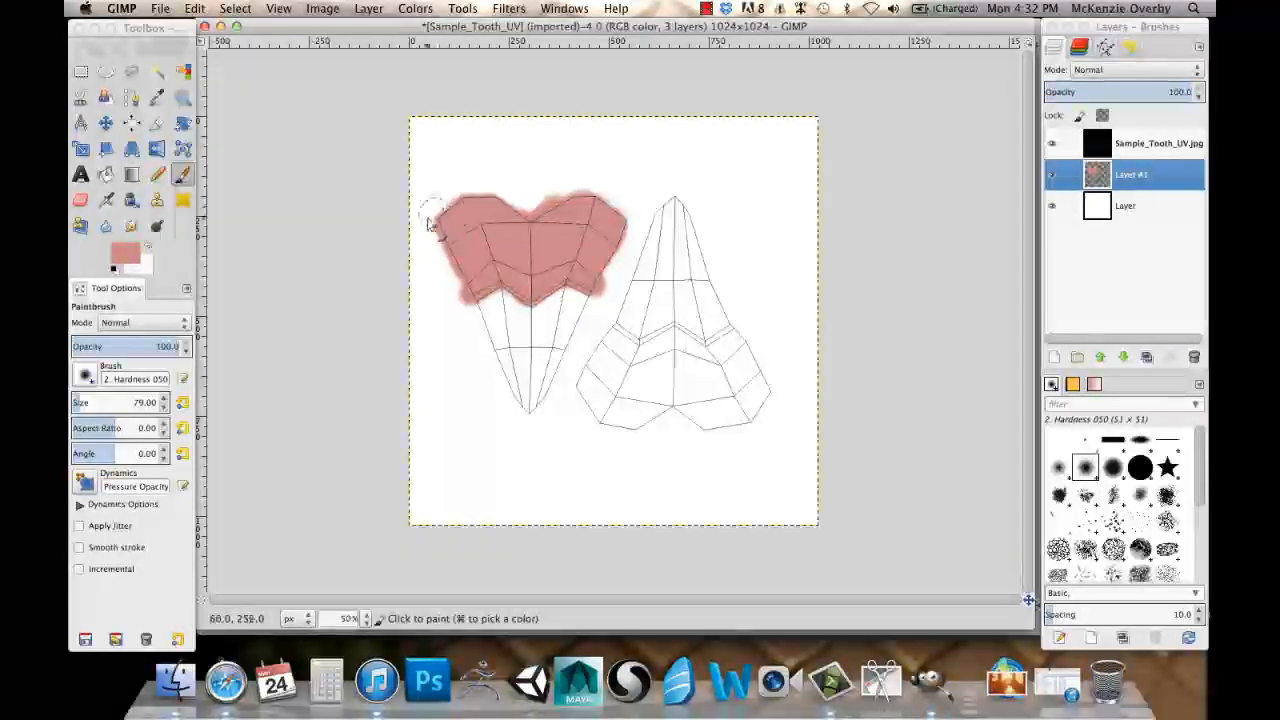
mouse_move(456, 222)
left_mouse_down()
mouse_move(429, 229)
mouse_move(425, 290)
left_mouse_up()
left_click(80, 199)
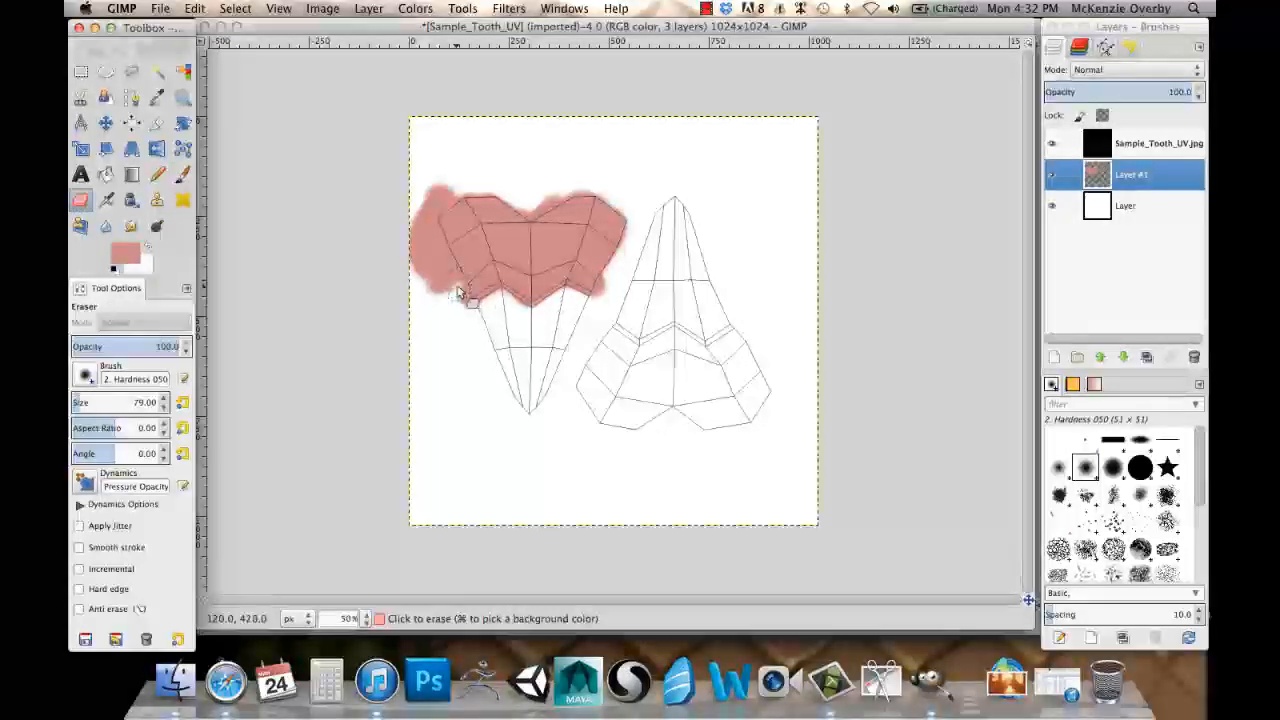
mouse_move(449, 289)
left_mouse_down()
mouse_move(423, 195)
mouse_move(428, 298)
mouse_move(416, 222)
mouse_move(421, 200)
mouse_move(451, 183)
mouse_move(430, 210)
left_mouse_up()
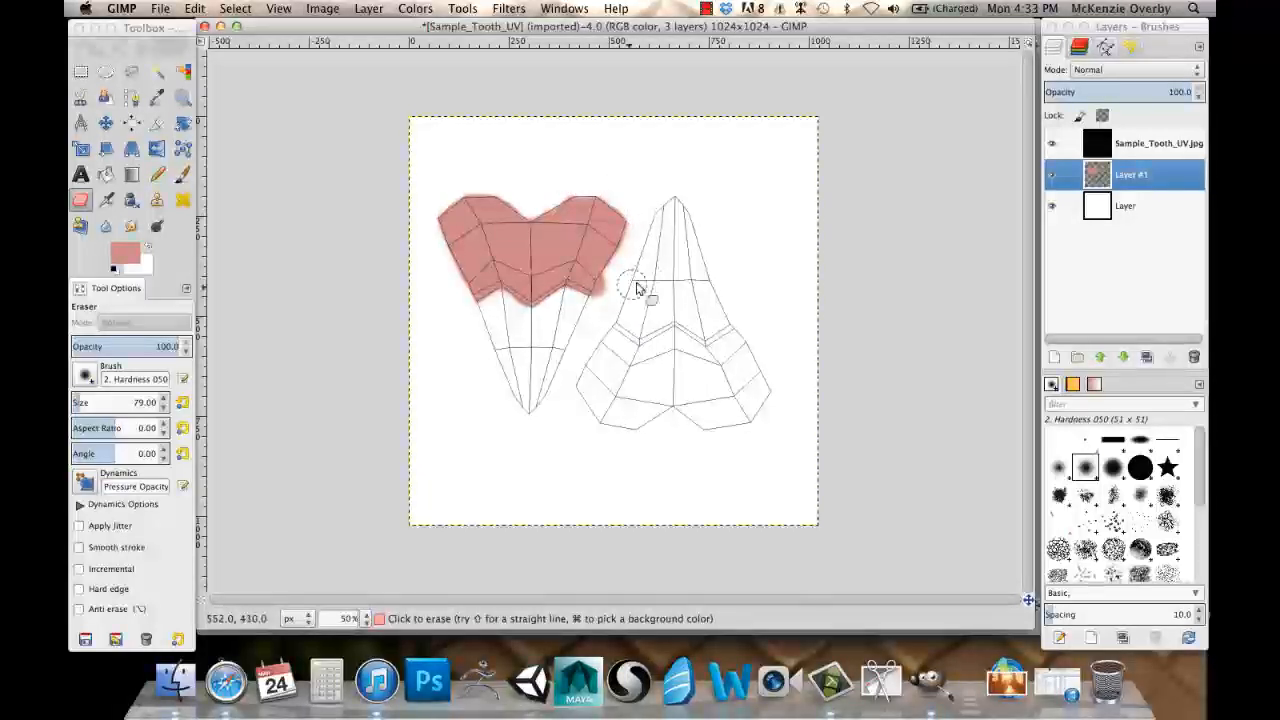
left_click_drag(607, 308, 637, 234)
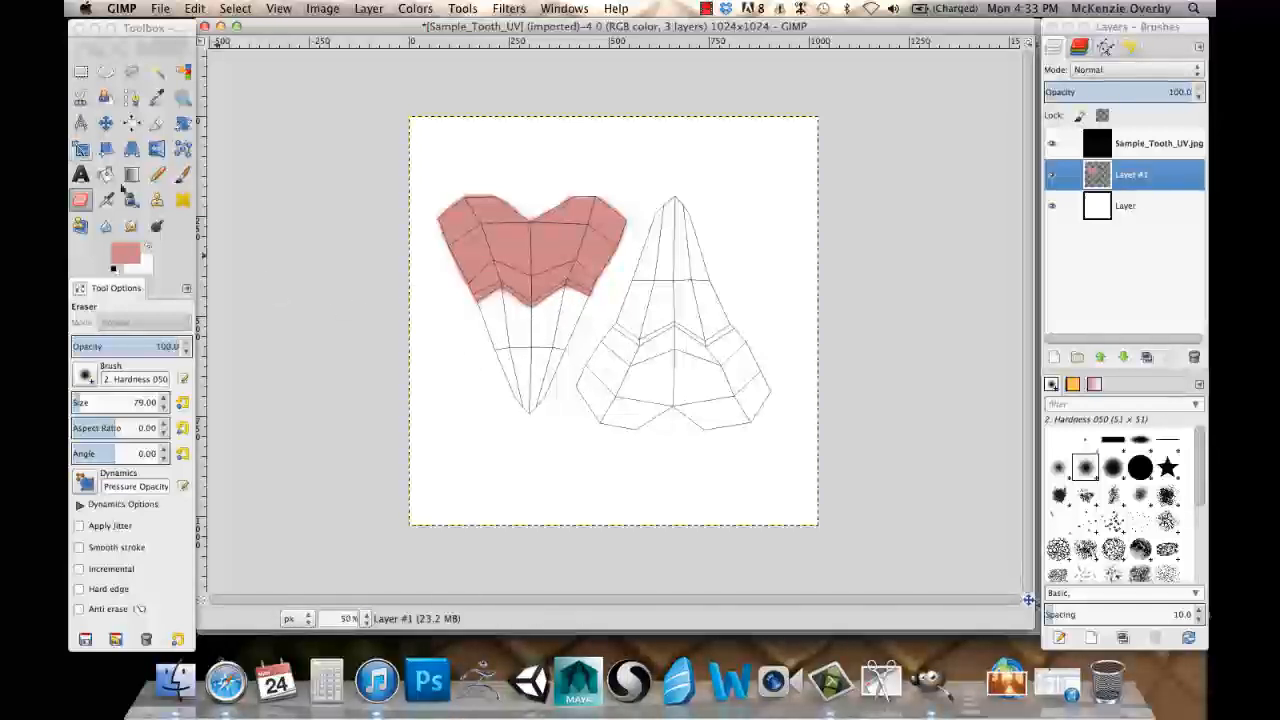
Paint the wide lower section of the right UV shell in the same pink and erase the overspill along its outer edge.
left_click(182, 175)
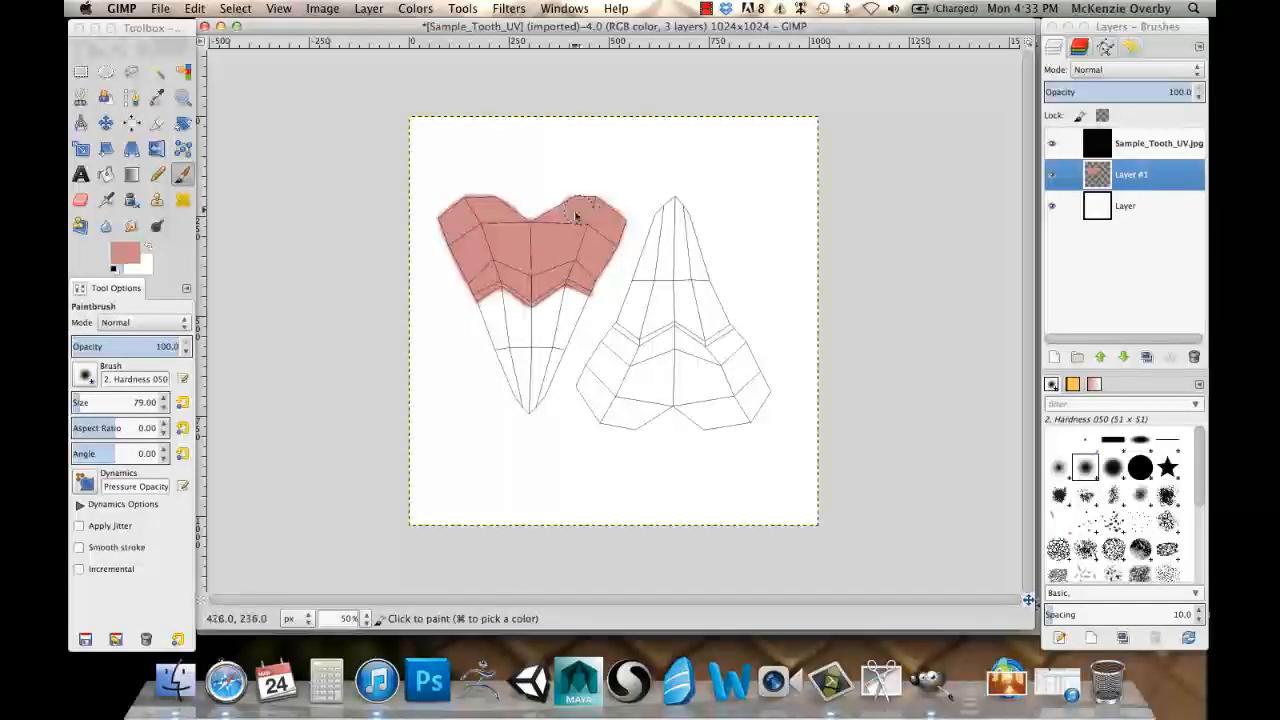
left_click(538, 244)
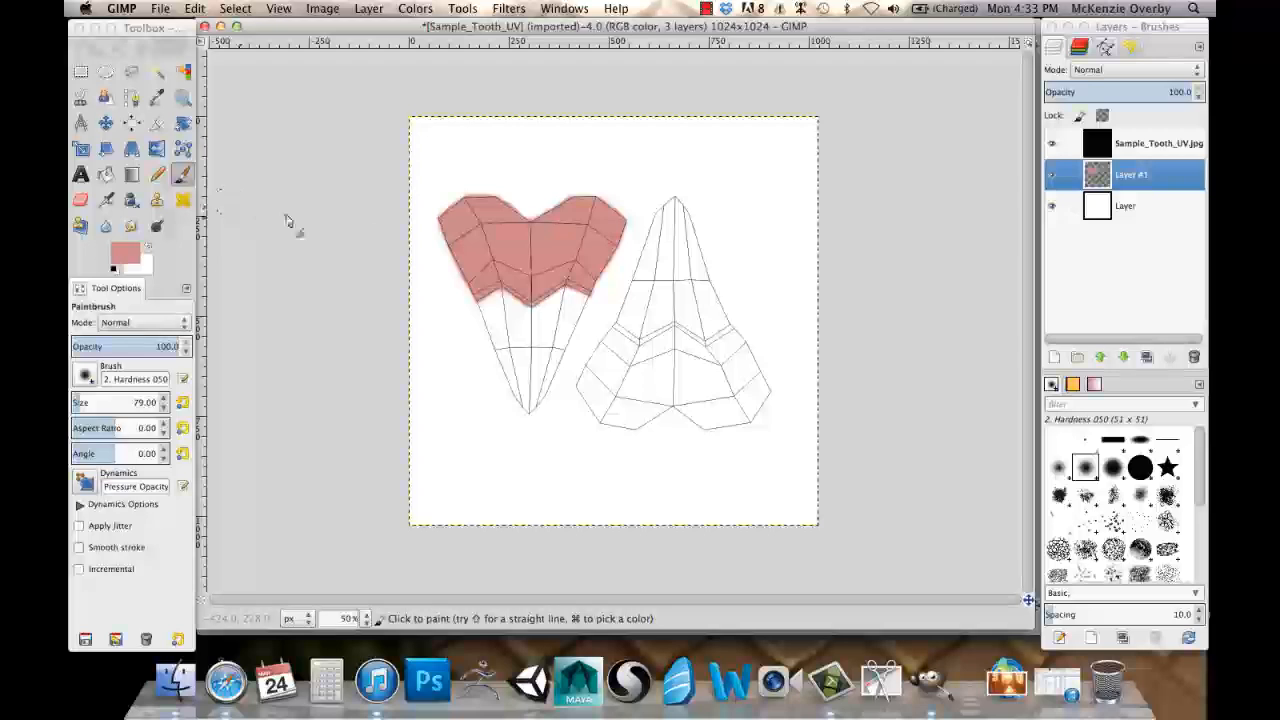
mouse_move(583, 371)
left_mouse_down()
mouse_move(630, 426)
mouse_move(668, 399)
mouse_move(657, 407)
mouse_move(681, 401)
mouse_move(723, 424)
mouse_move(705, 424)
mouse_move(744, 417)
mouse_move(760, 395)
mouse_move(752, 373)
mouse_move(765, 395)
mouse_move(750, 414)
mouse_move(759, 365)
mouse_move(684, 398)
left_mouse_up()
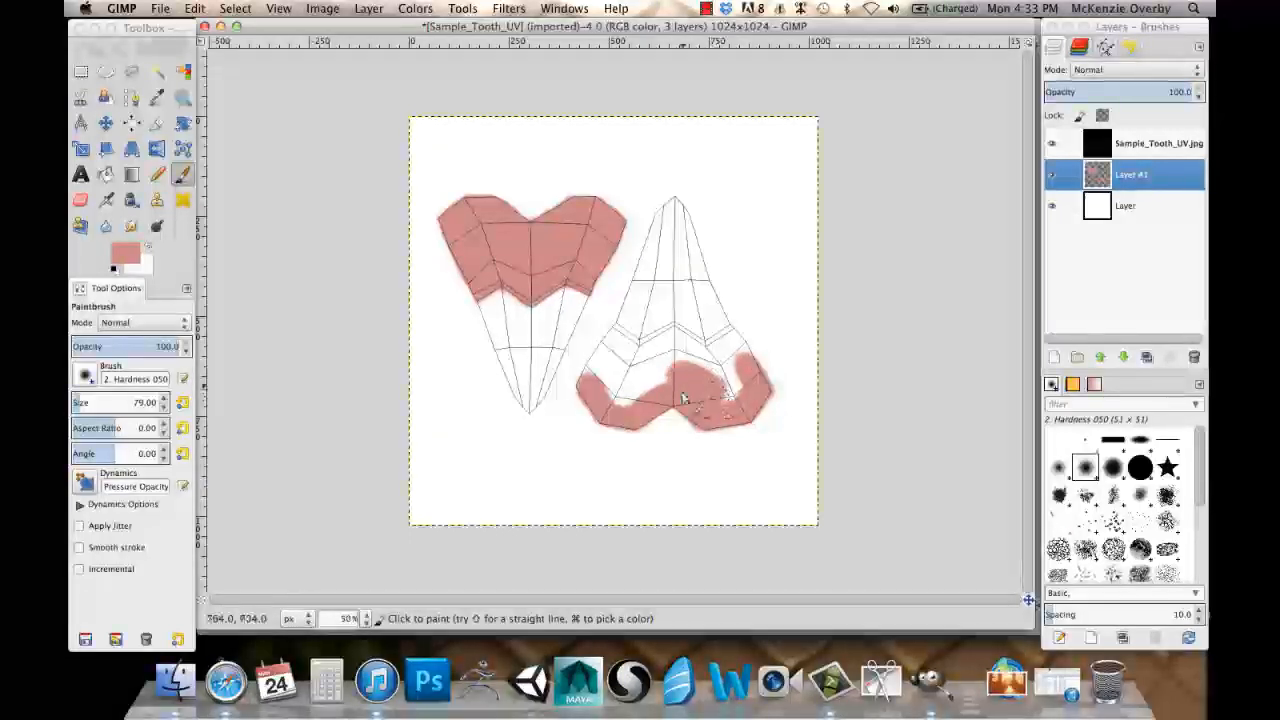
left_click_drag(730, 383, 735, 348)
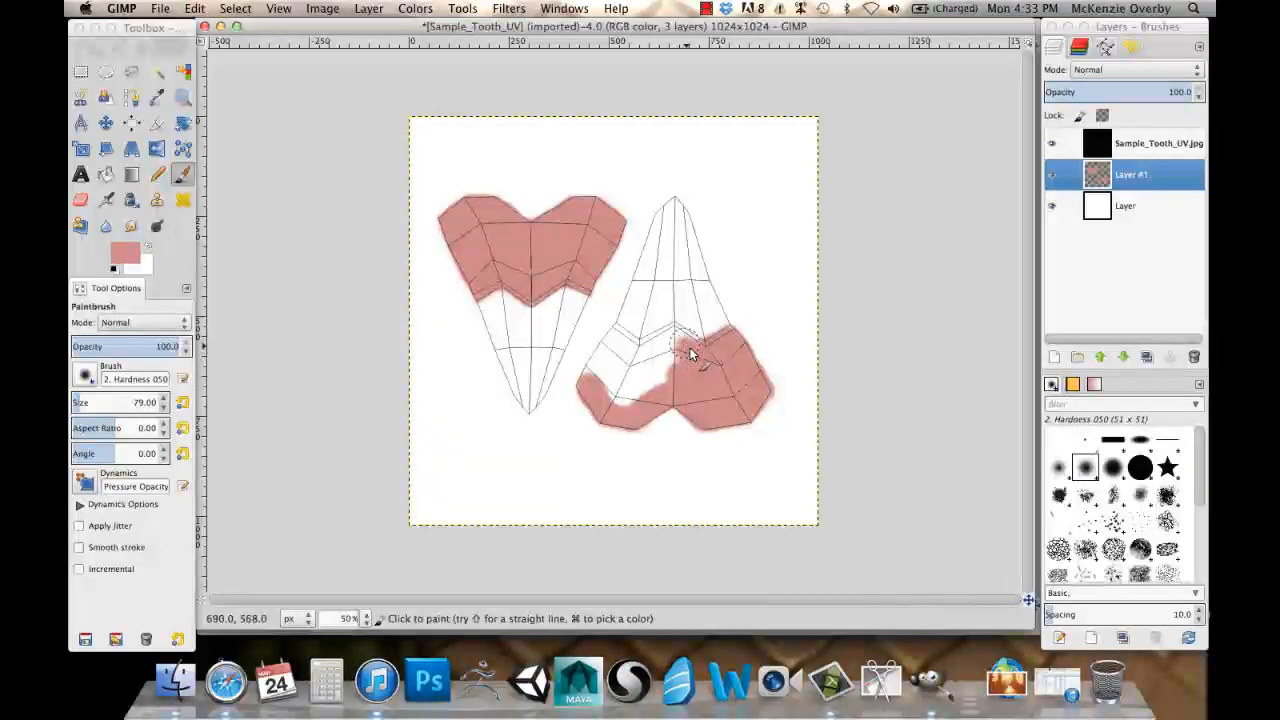
mouse_move(690, 355)
left_mouse_down()
mouse_move(642, 394)
mouse_move(626, 384)
mouse_move(614, 396)
mouse_move(615, 375)
mouse_move(599, 382)
mouse_move(678, 377)
left_mouse_up()
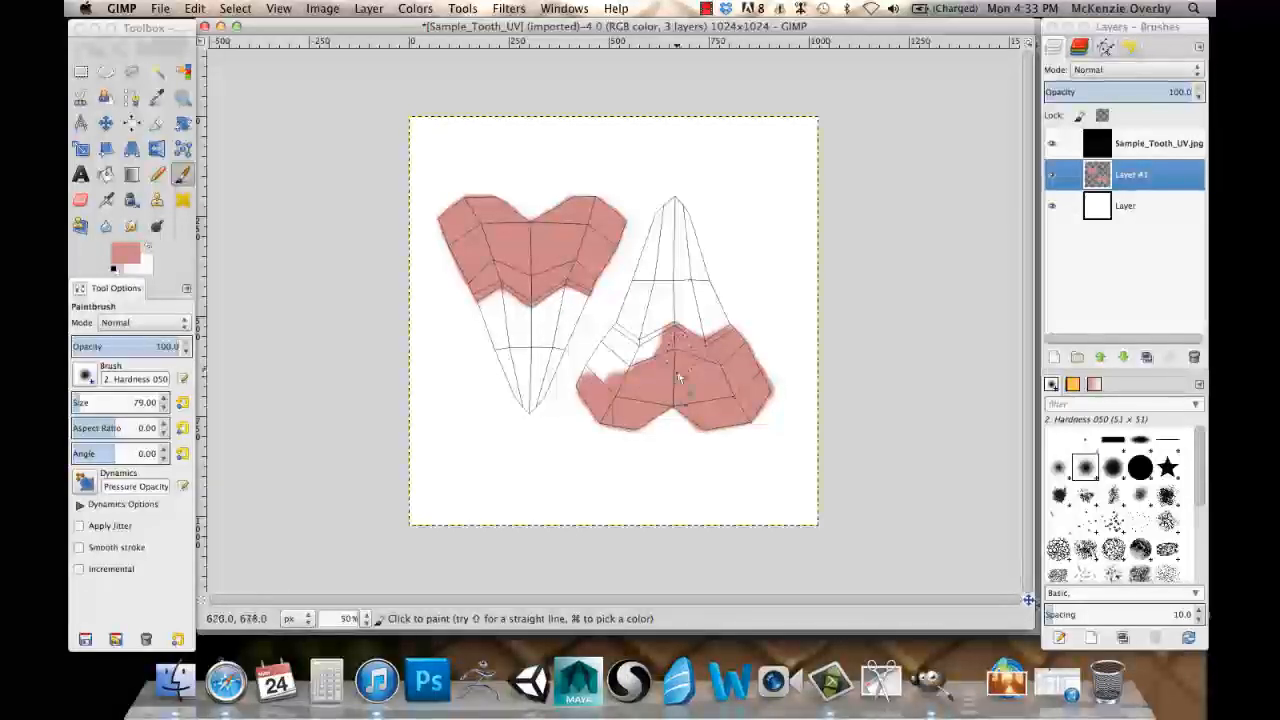
left_click_drag(588, 372, 607, 358)
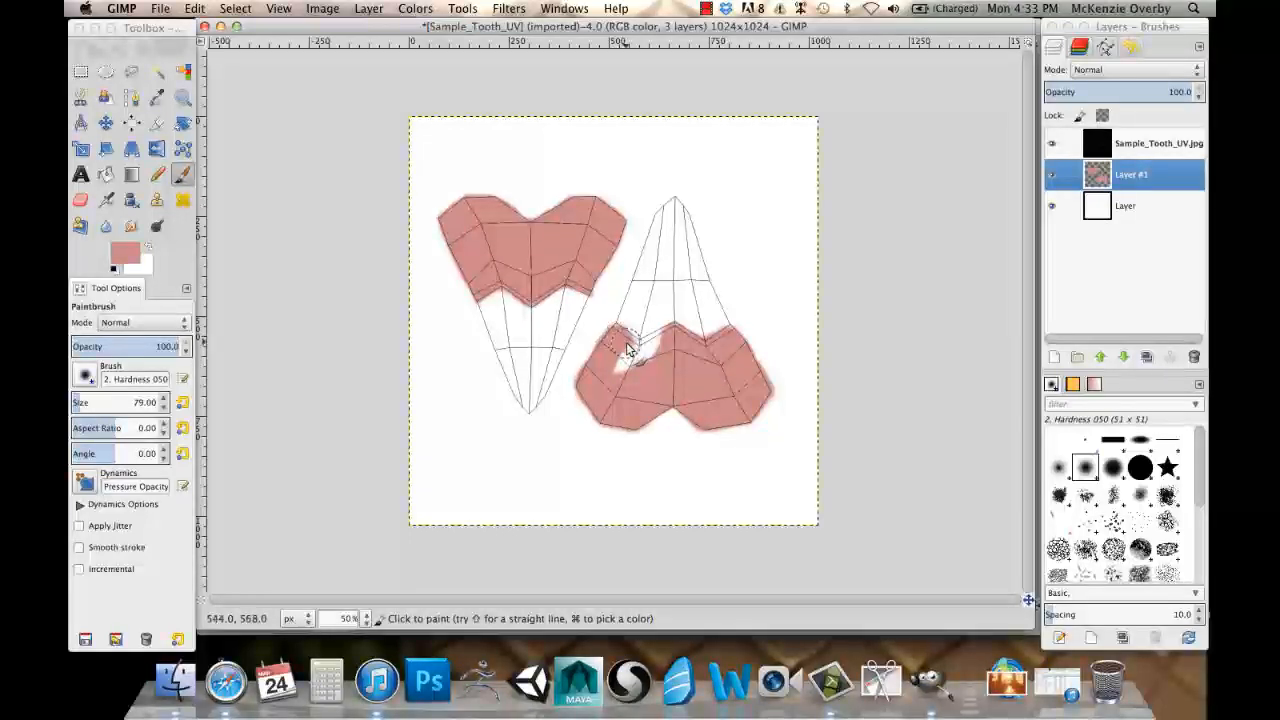
mouse_move(632, 362)
left_mouse_down()
mouse_move(620, 366)
mouse_move(615, 342)
mouse_move(603, 350)
mouse_move(628, 370)
mouse_move(668, 350)
left_mouse_up()
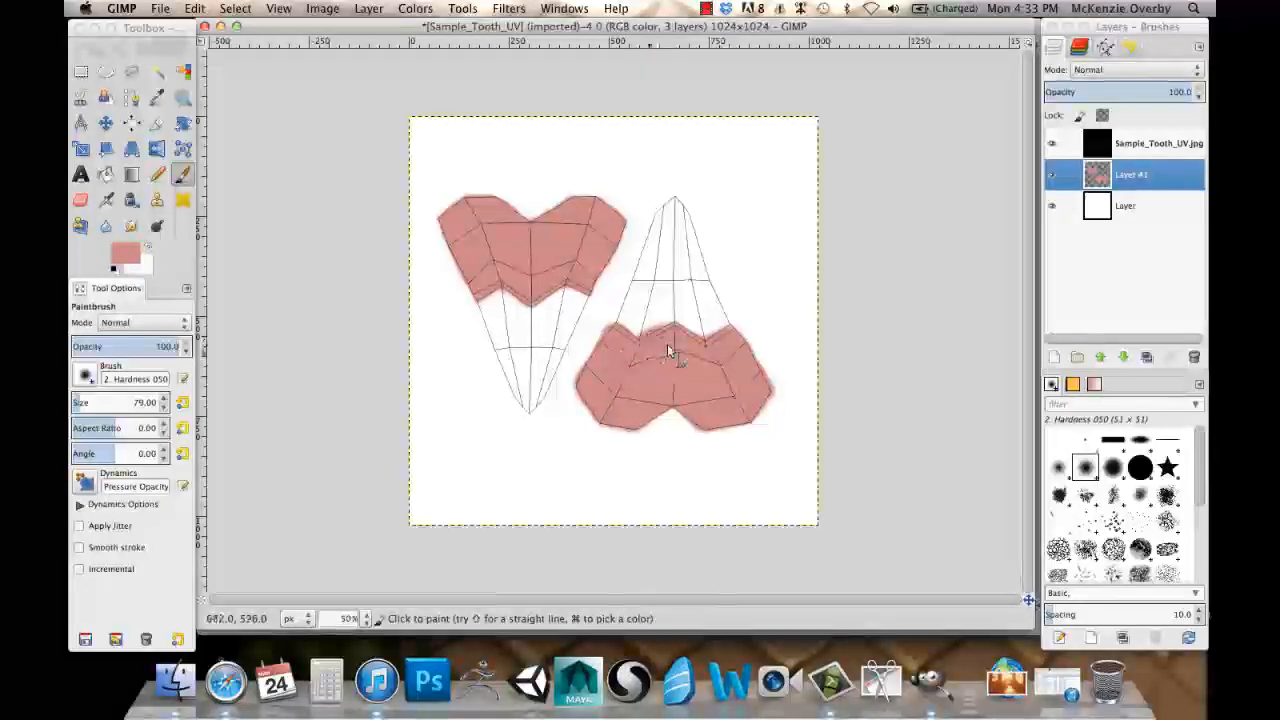
left_click(80, 199)
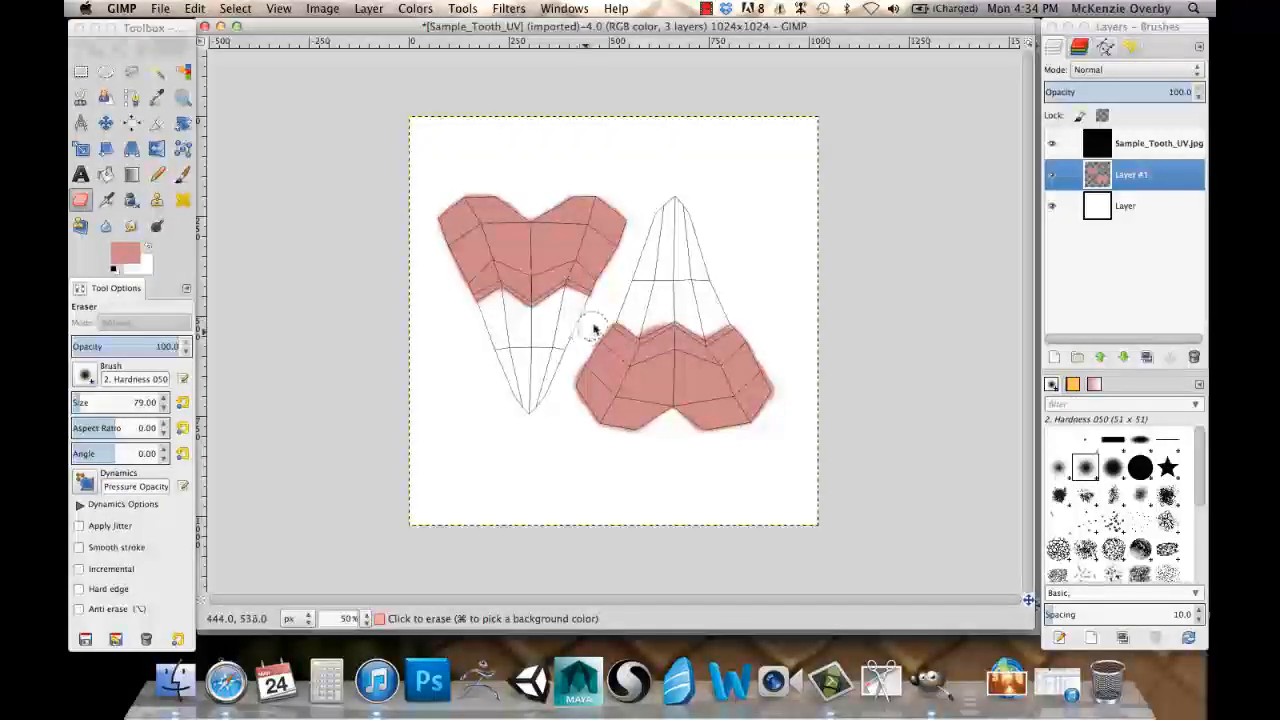
left_click_drag(568, 356, 563, 394)
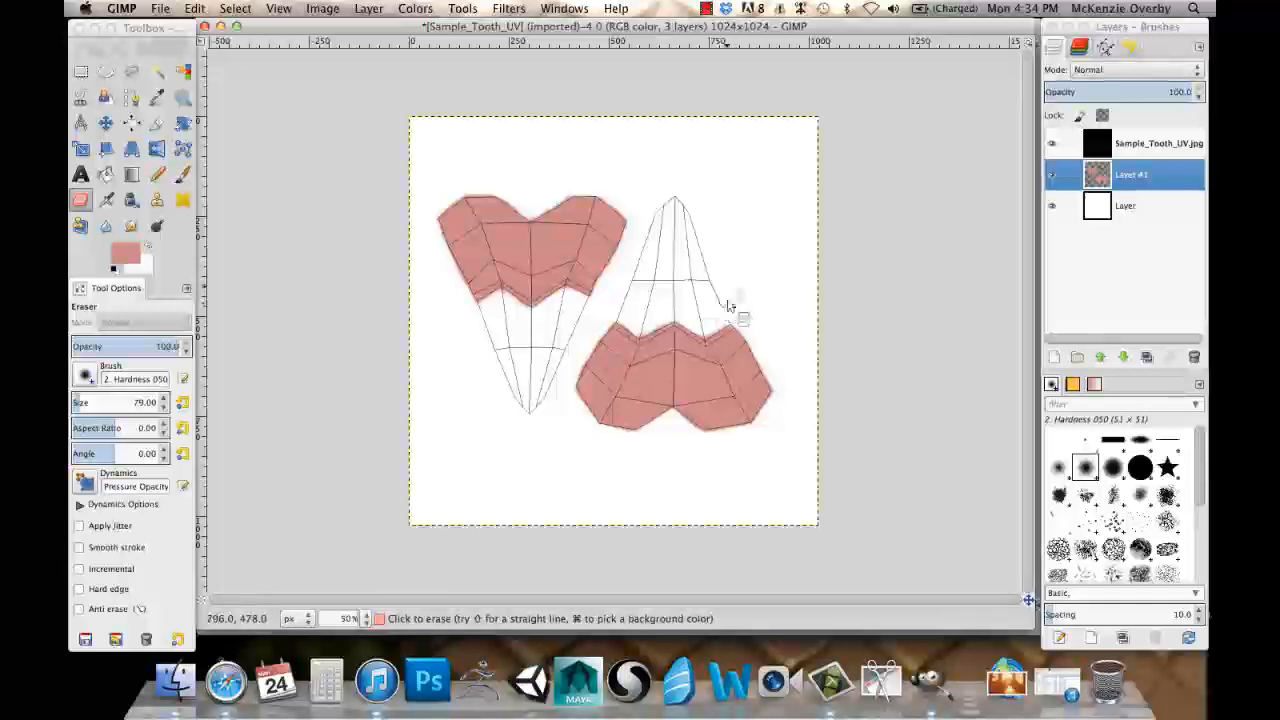
Set the foreground to a pale cream and paint the pointed sections of both UV shells with the Paintbrush.
left_click(124, 252)
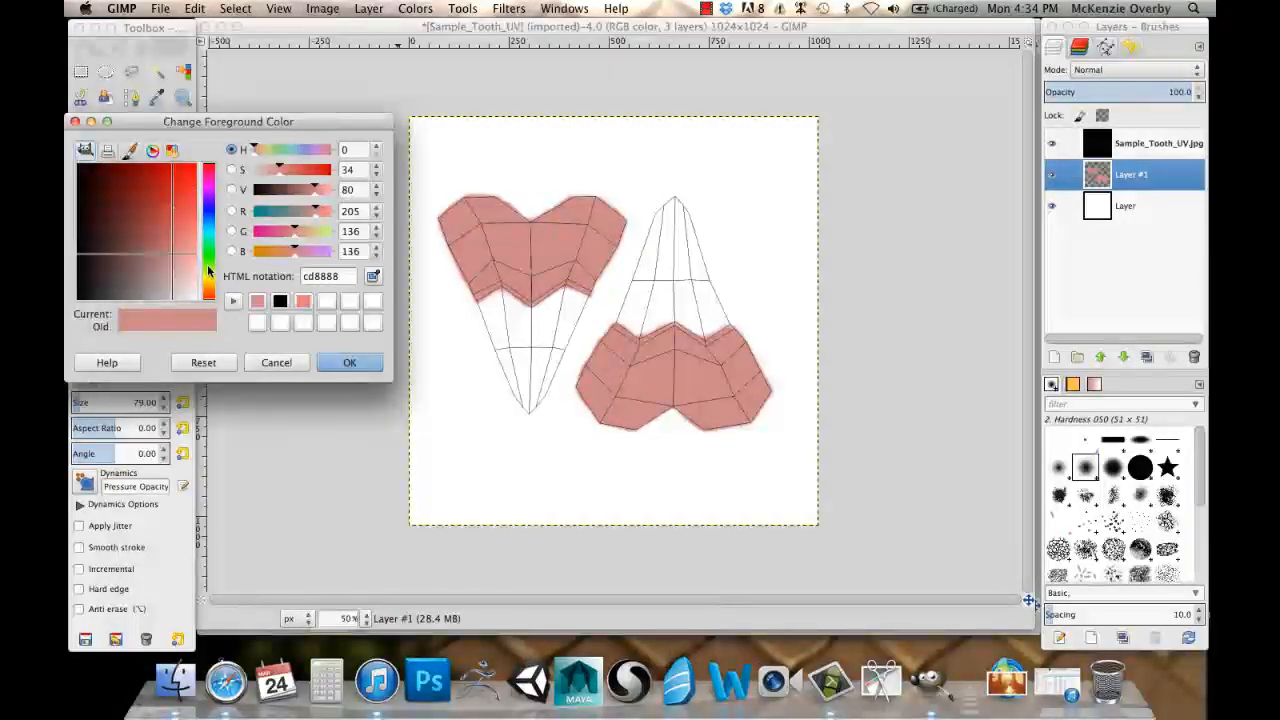
mouse_move(189, 287)
left_mouse_down()
mouse_move(209, 282)
mouse_move(182, 302)
mouse_move(194, 292)
left_mouse_up()
left_click(345, 363)
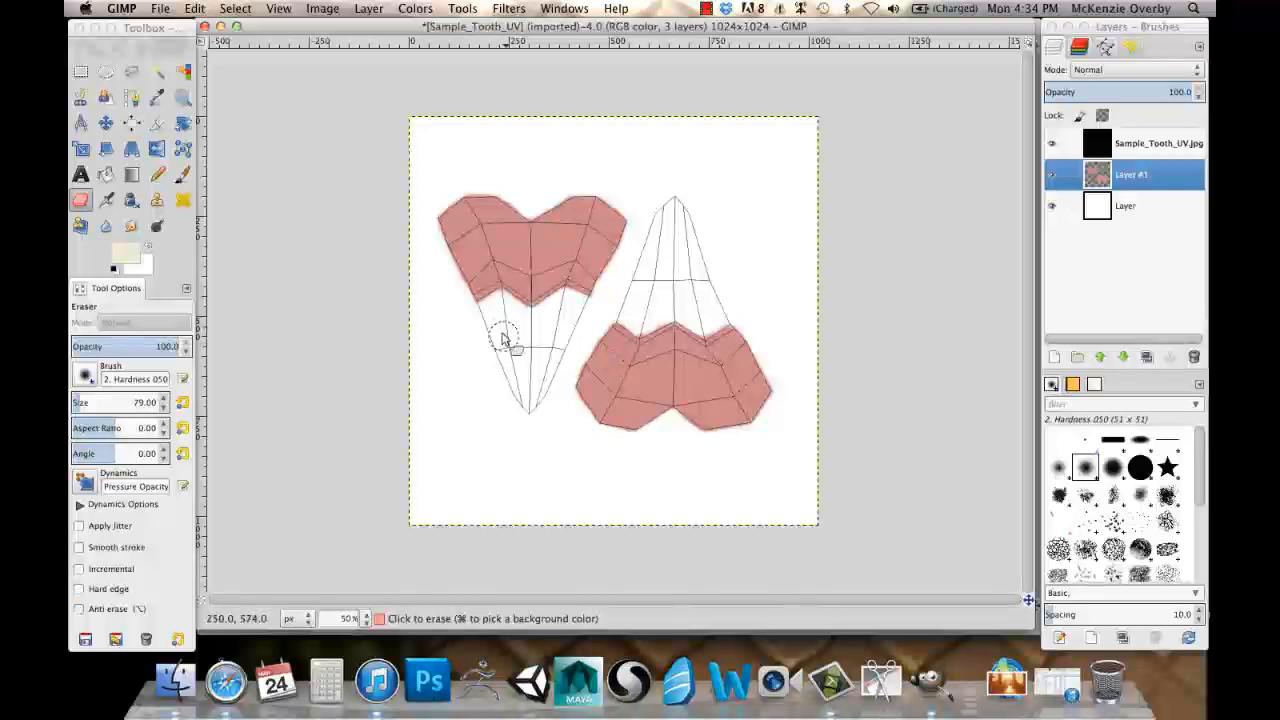
left_click(182, 174)
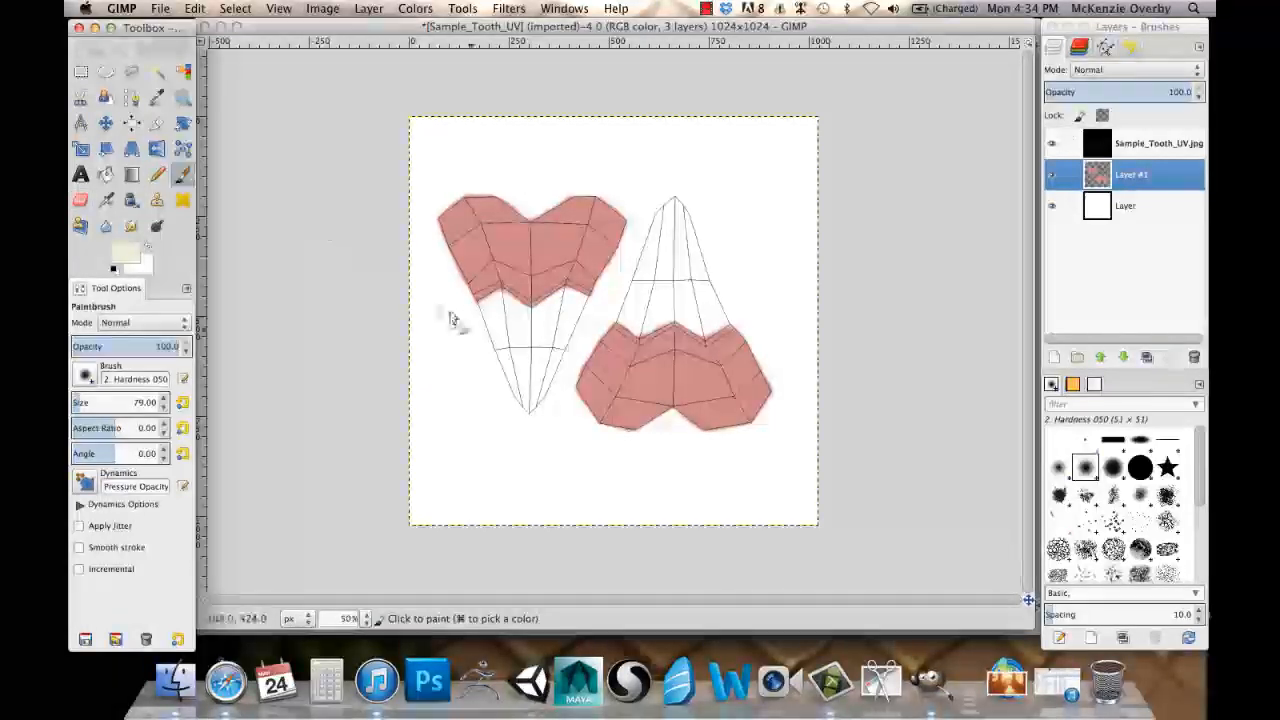
mouse_move(490, 332)
left_mouse_down()
mouse_move(525, 397)
mouse_move(538, 381)
mouse_move(533, 400)
mouse_move(578, 300)
mouse_move(559, 301)
mouse_move(546, 327)
mouse_move(550, 313)
mouse_move(543, 327)
mouse_move(505, 324)
mouse_move(517, 329)
mouse_move(510, 309)
mouse_move(530, 320)
mouse_move(492, 320)
mouse_move(495, 307)
mouse_move(511, 334)
left_mouse_up()
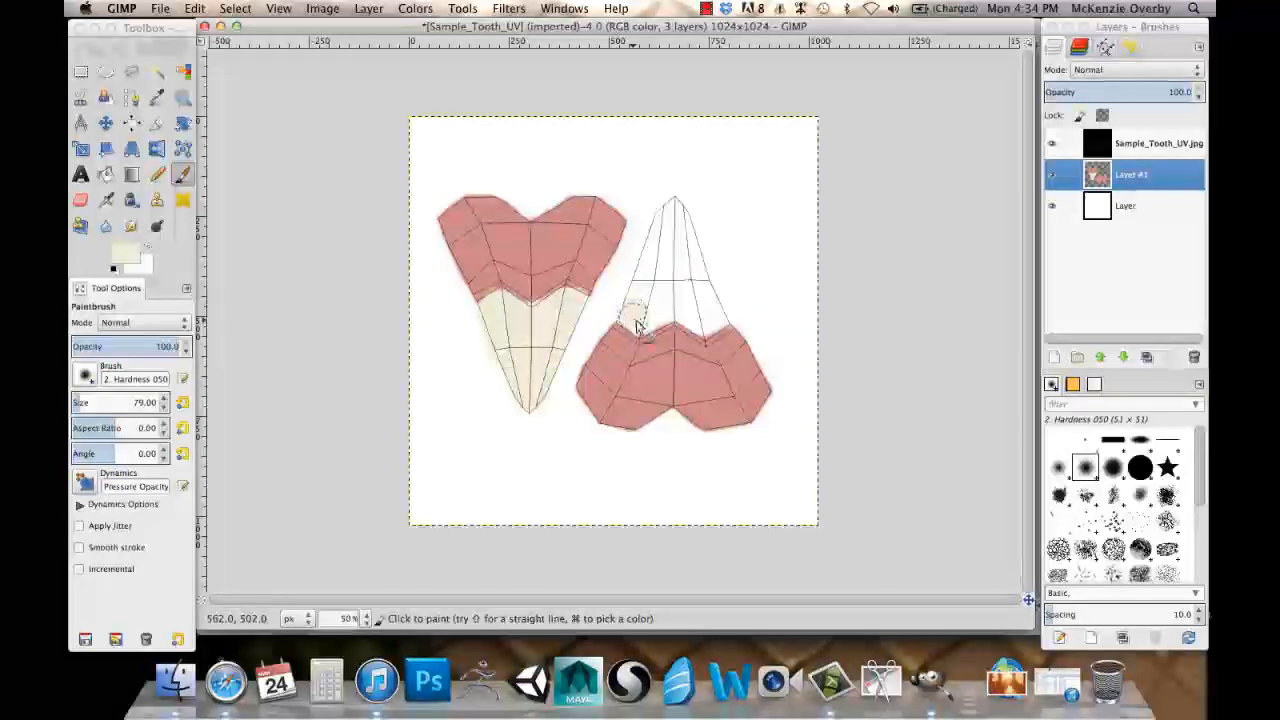
mouse_move(637, 325)
left_mouse_down()
mouse_move(679, 314)
mouse_move(715, 332)
mouse_move(712, 280)
mouse_move(680, 252)
mouse_move(645, 292)
mouse_move(651, 243)
mouse_move(680, 212)
mouse_move(716, 323)
left_mouse_up()
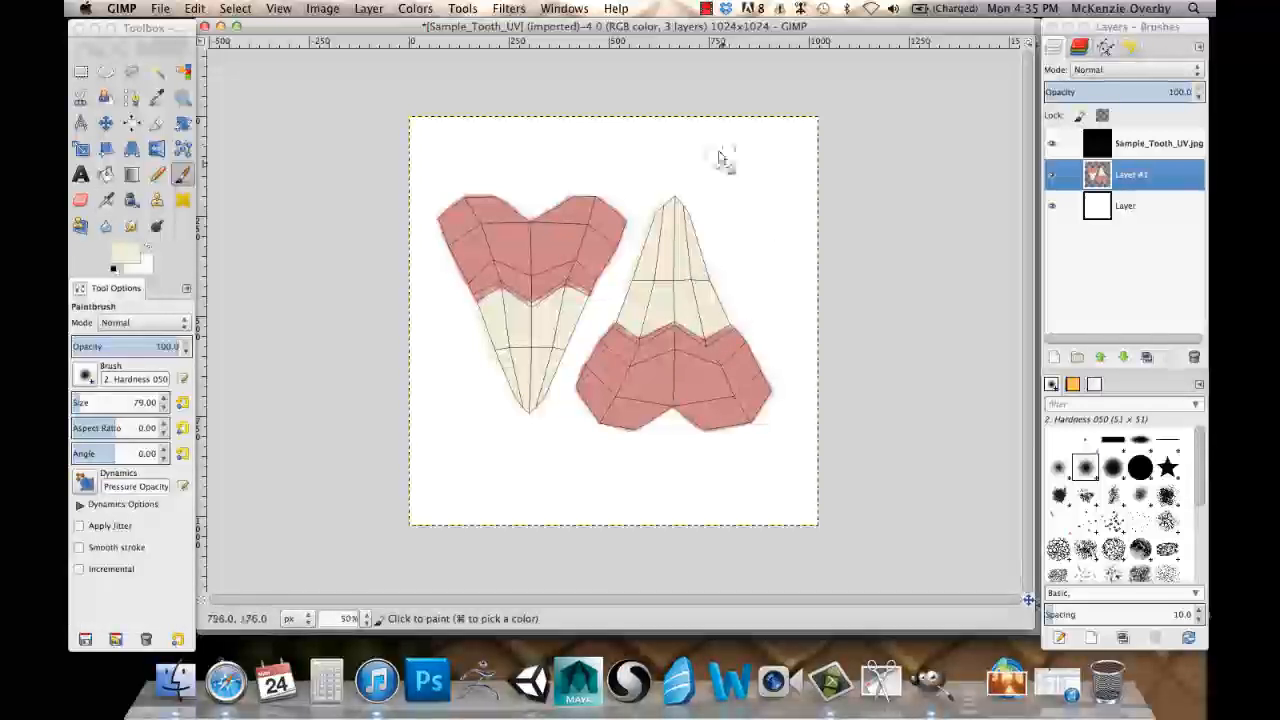
Paint loose cream strokes over the white area around the shells and a patch beside the right shell's slanted edge.
mouse_move(666, 160)
left_mouse_down()
mouse_move(793, 180)
mouse_move(807, 156)
mouse_move(787, 263)
mouse_move(809, 342)
mouse_move(813, 462)
mouse_move(558, 504)
mouse_move(402, 446)
mouse_move(417, 424)
mouse_move(540, 504)
mouse_move(645, 457)
left_mouse_up()
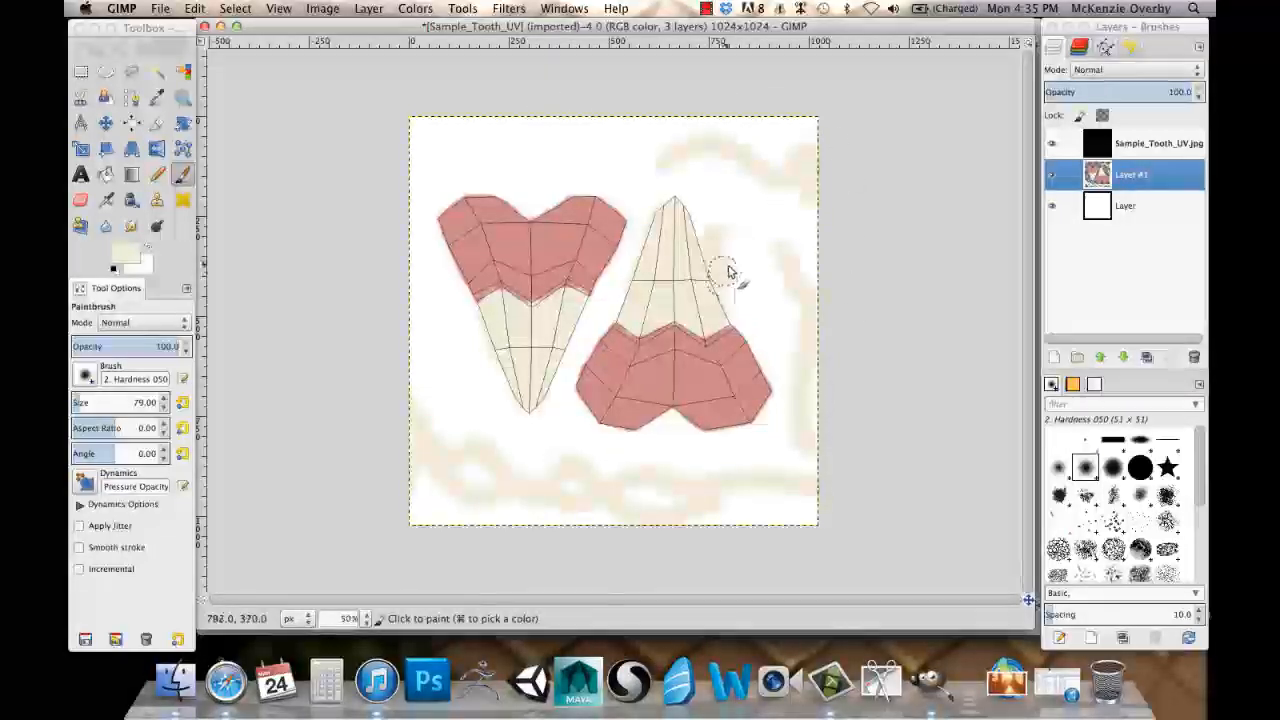
mouse_move(713, 270)
left_mouse_down()
mouse_move(675, 217)
mouse_move(687, 210)
mouse_move(728, 286)
left_mouse_up()
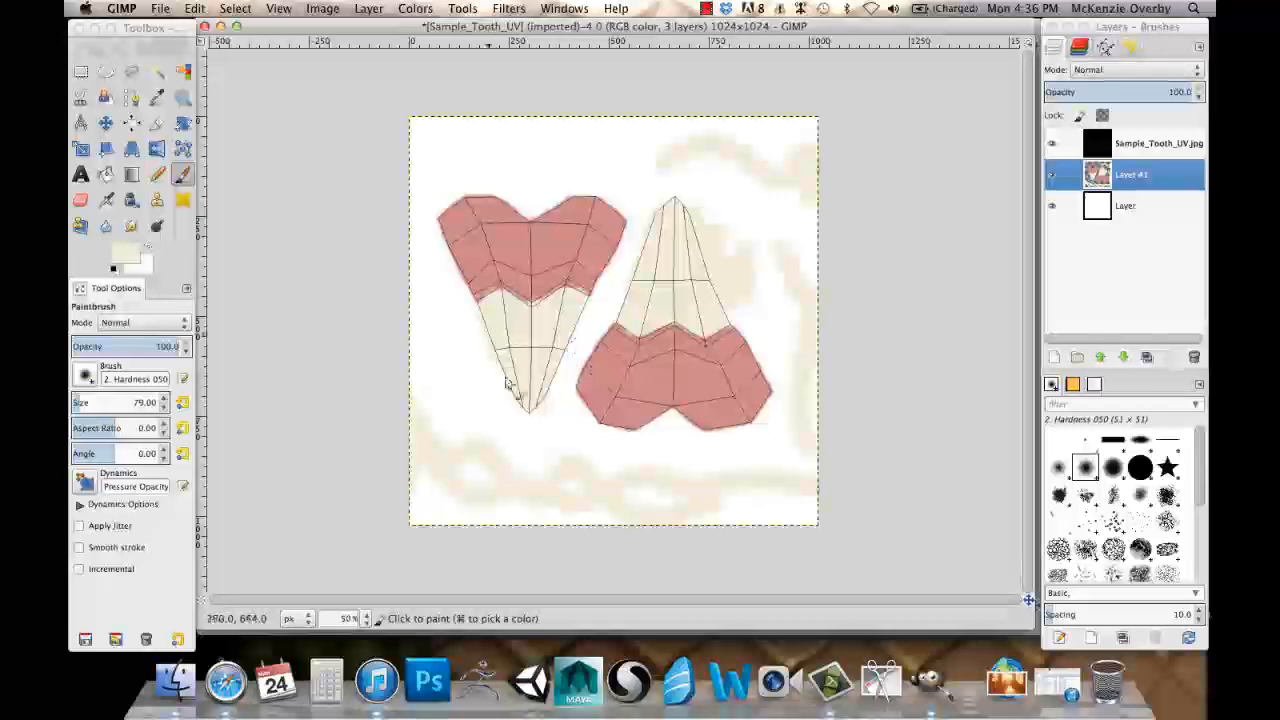
left_click(664, 267)
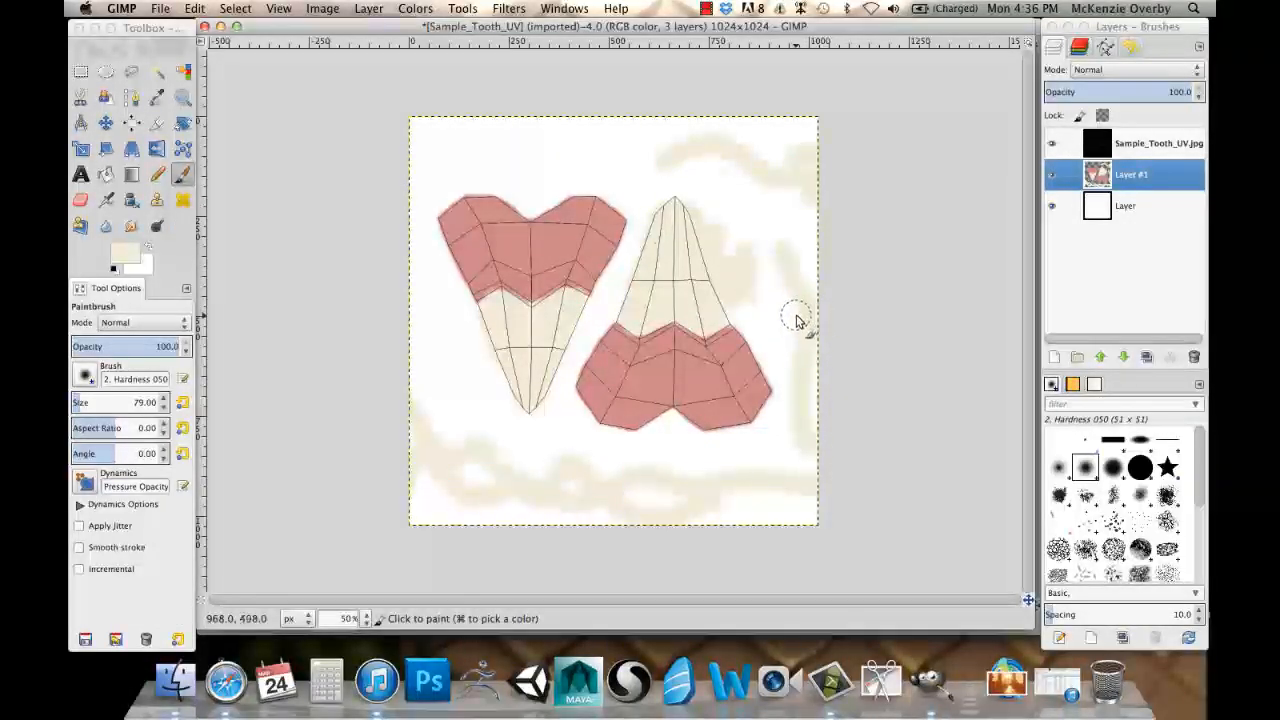
key("d")
key("a")
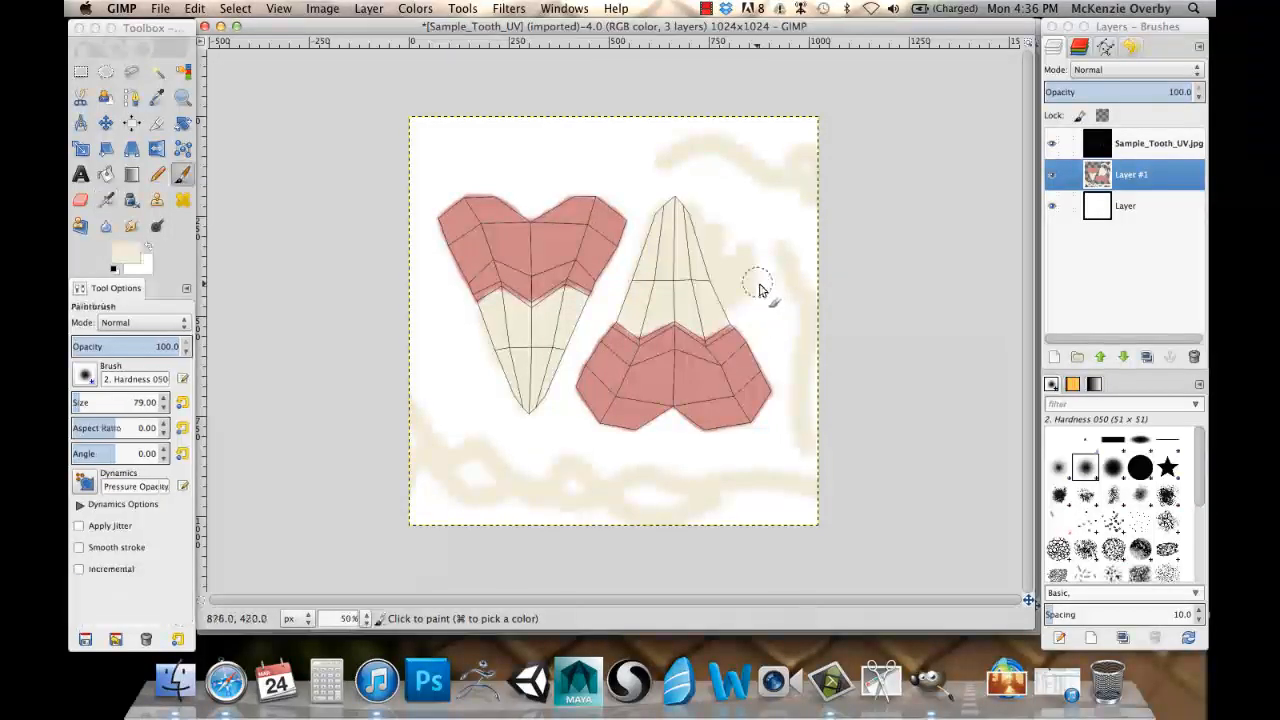
left_click(709, 229, "super")
key("p")
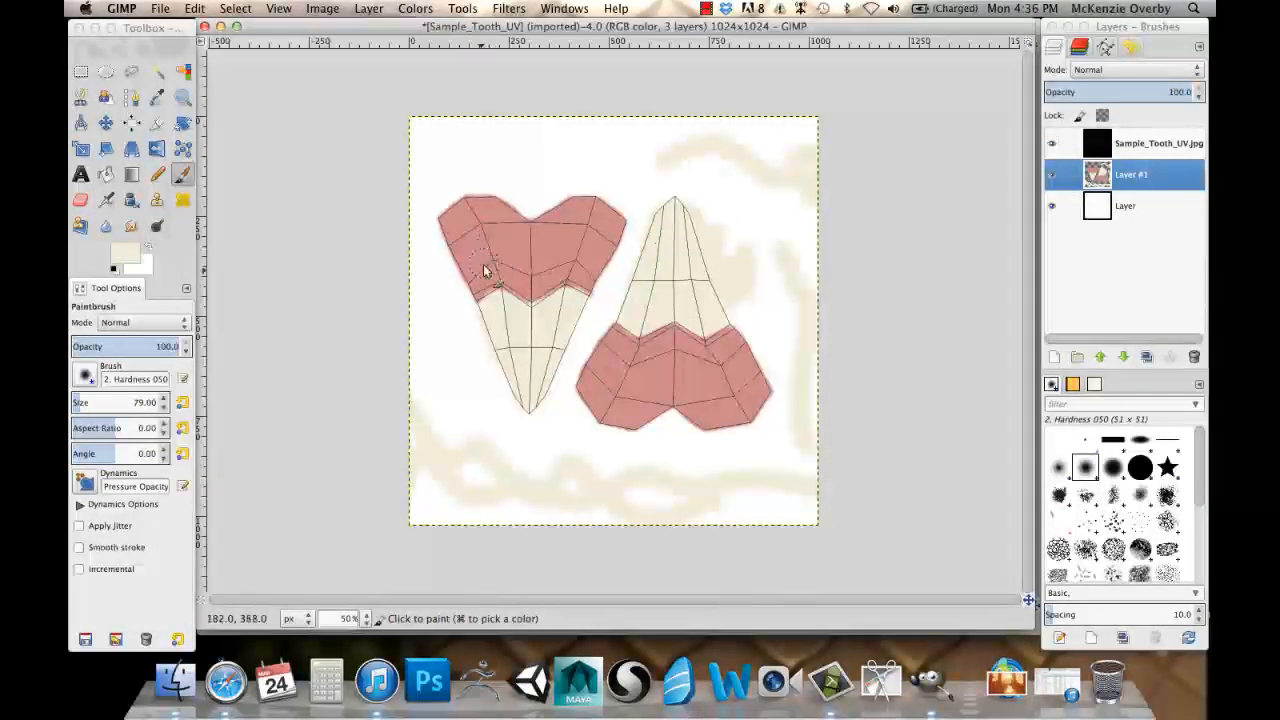
mouse_move(485, 271)
left_mouse_down()
mouse_move(476, 277)
mouse_move(489, 266)
mouse_move(504, 303)
left_mouse_up()
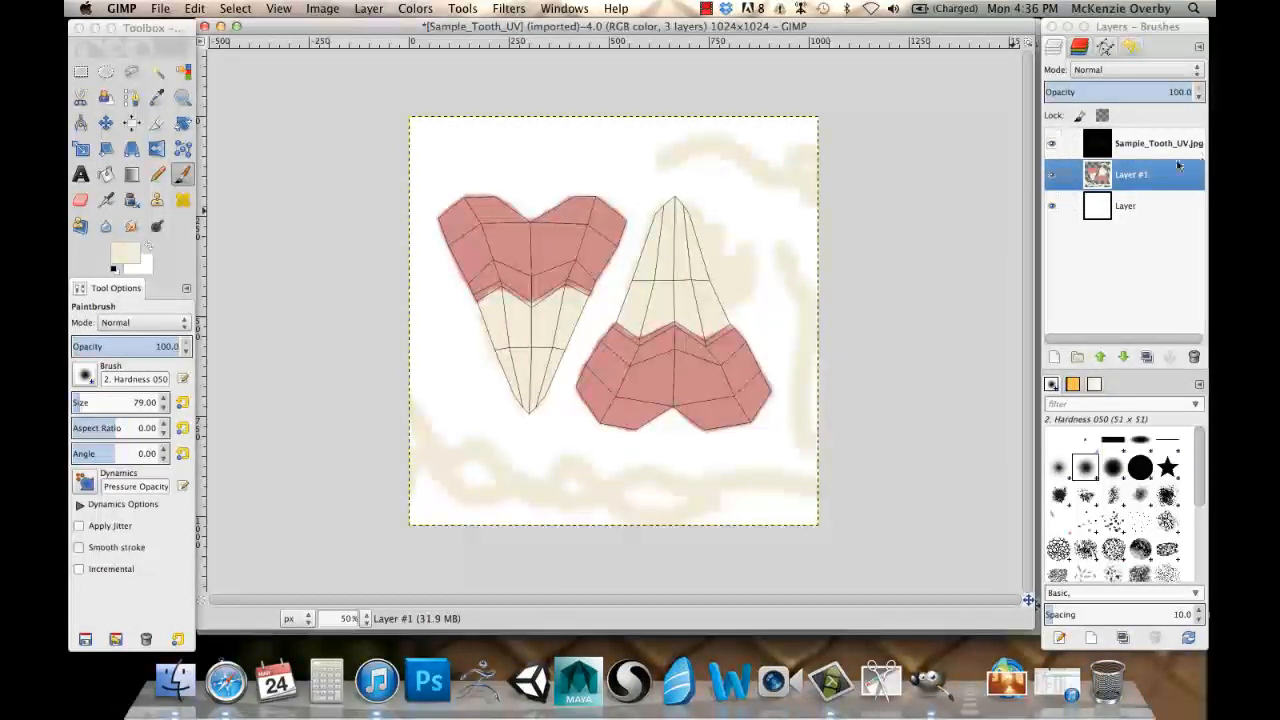
Hide the Sample_Tooth_UV.jpg layer to check the painted texture without the wireframe, and show it again.
left_click(1052, 144)
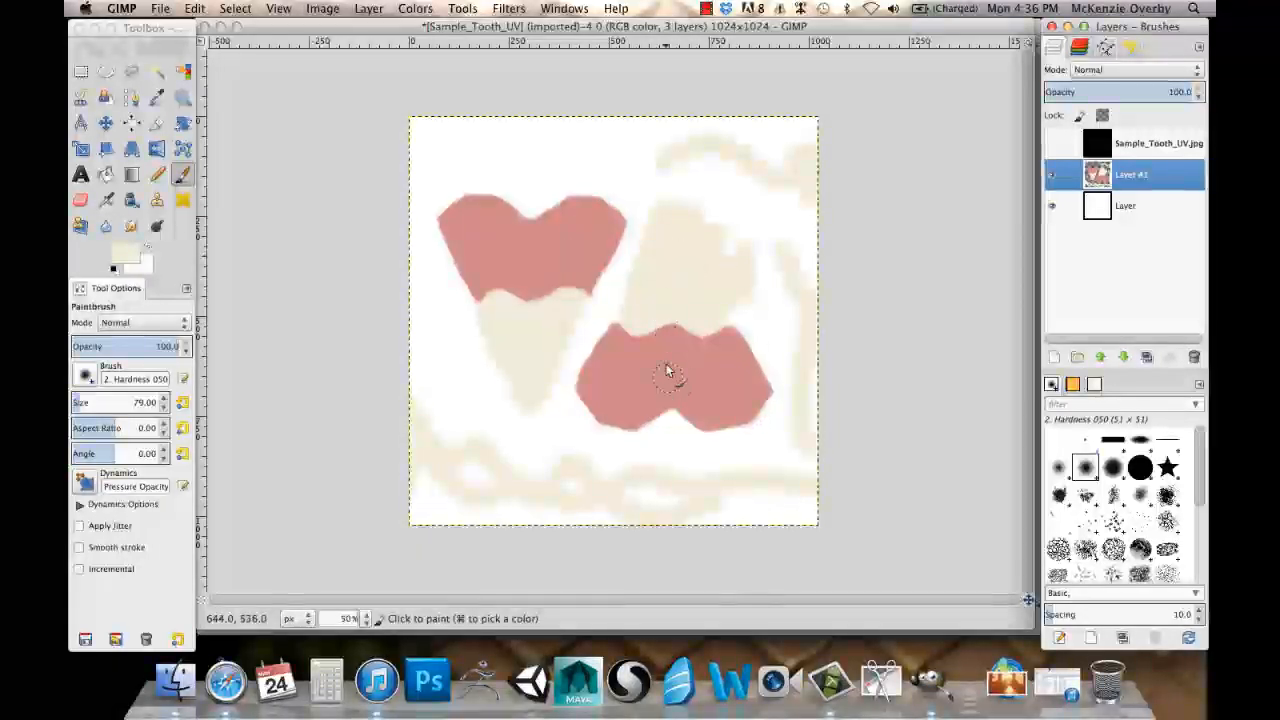
left_click(1052, 143)
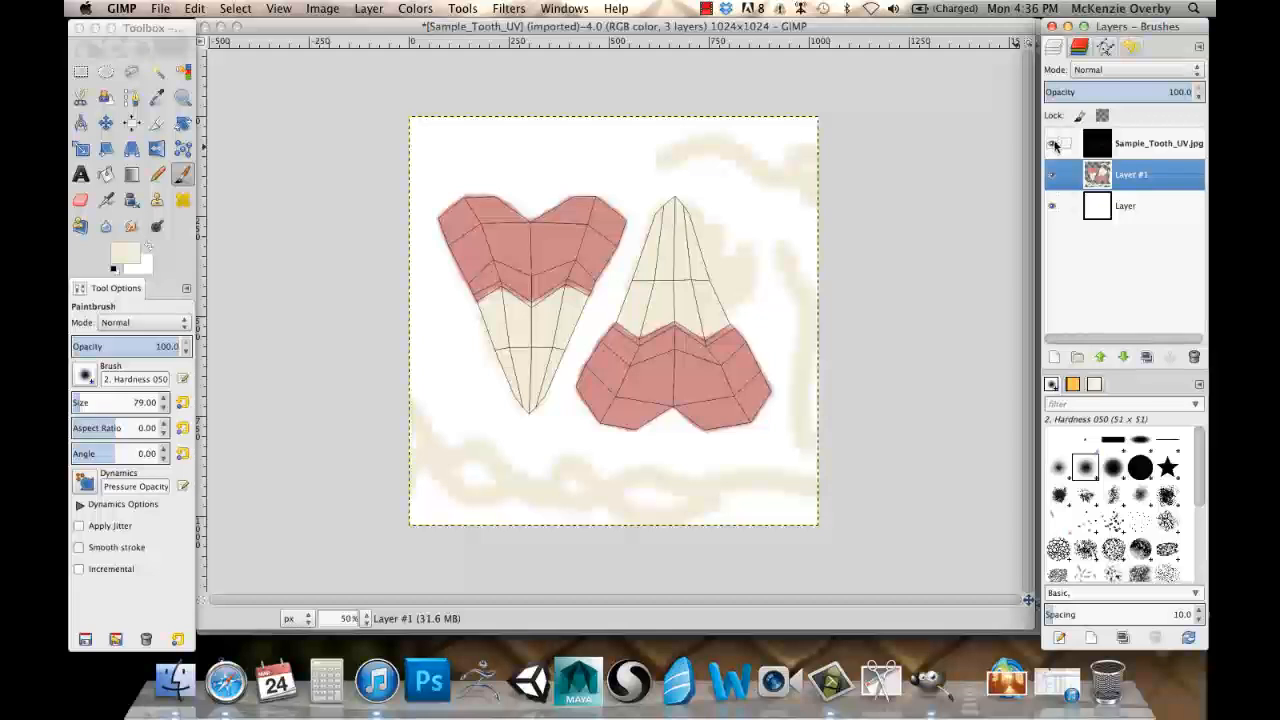
Toggle the Sample_Tooth_UV.jpg layer's visibility to compare the painting with and without the wireframe, and leave the layer hidden.
left_click(1052, 143)
left_click(1052, 143)
left_click(1052, 143)
left_click(1052, 143)
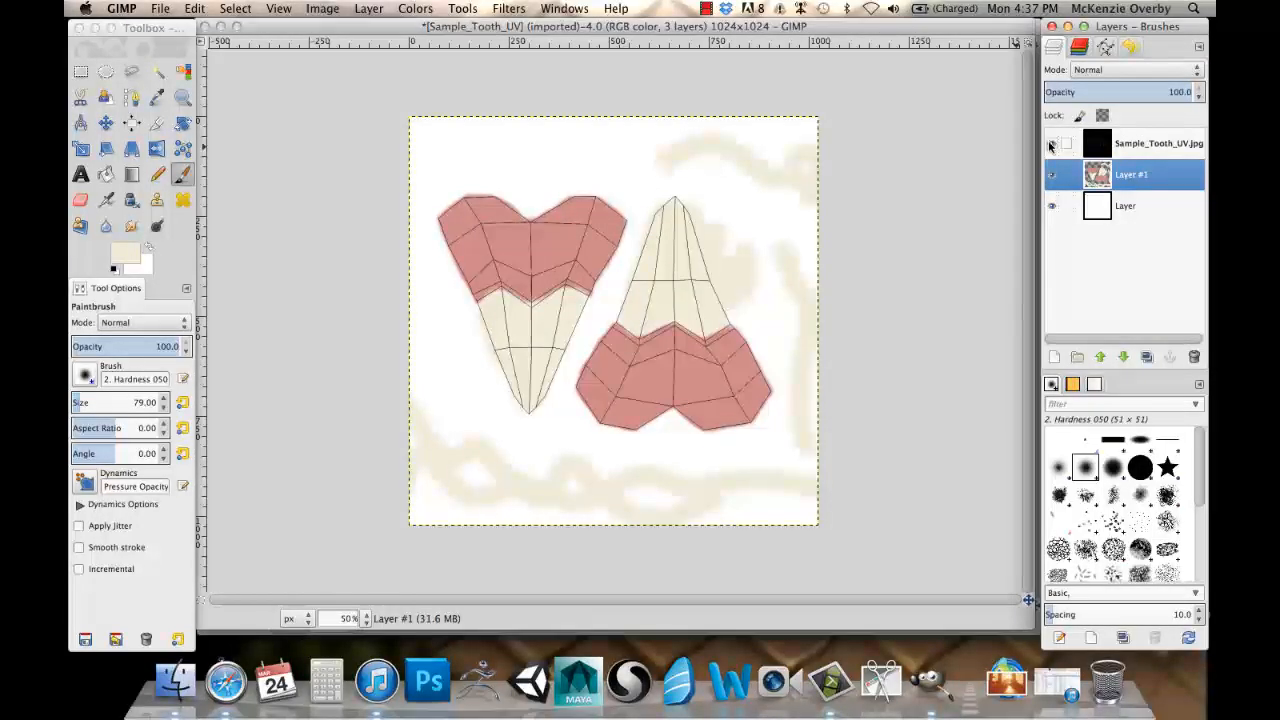
left_click(1052, 143)
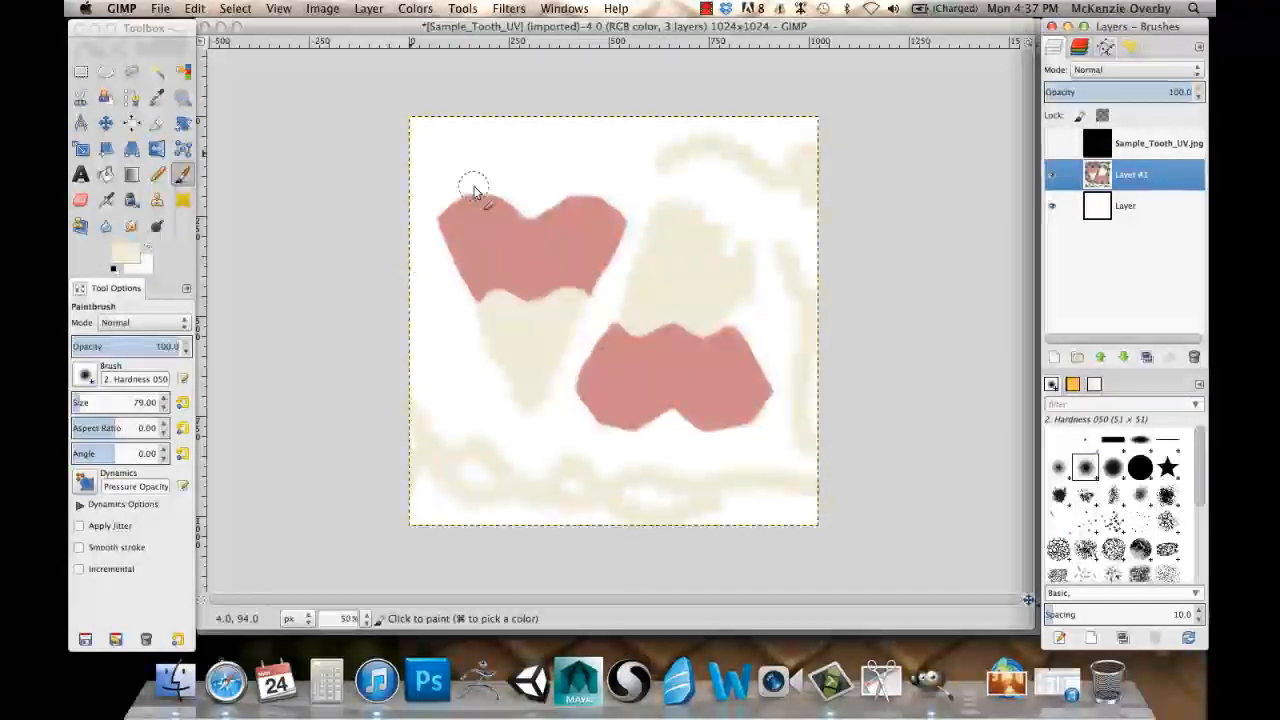
left_click(1051, 145)
left_click(1051, 145)
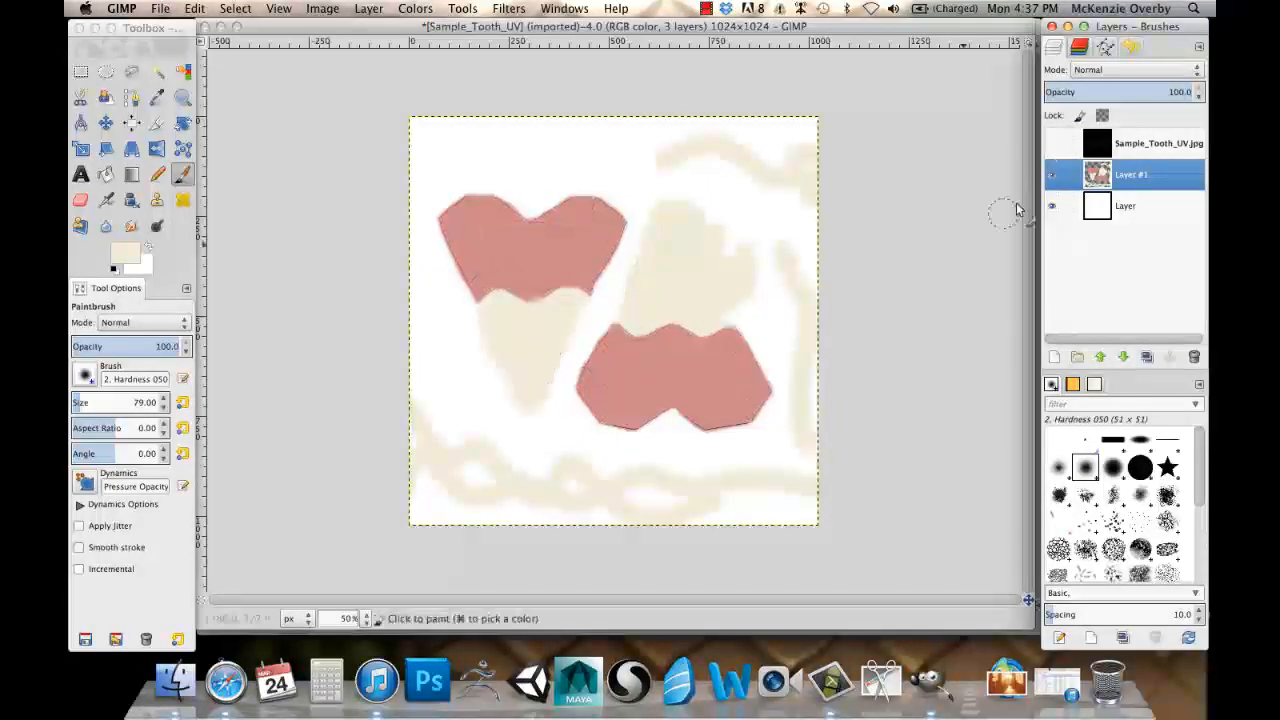
Erase the loose cream strokes from the white area around both tooth shapes on Layer #1.
key("shift+e")
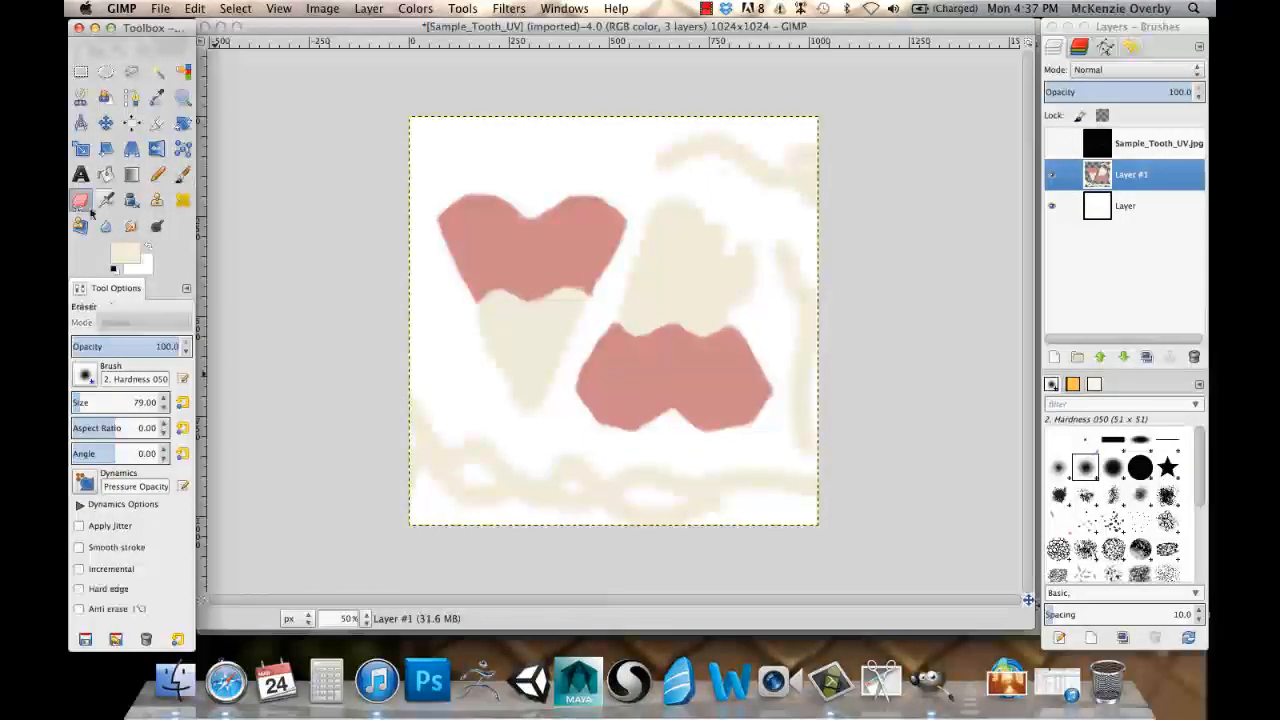
mouse_move(410, 420)
left_mouse_down()
mouse_move(423, 459)
mouse_move(456, 499)
mouse_move(476, 445)
mouse_move(523, 508)
mouse_move(558, 461)
mouse_move(578, 505)
mouse_move(599, 509)
mouse_move(635, 455)
mouse_move(664, 520)
mouse_move(706, 462)
mouse_move(726, 517)
mouse_move(749, 515)
mouse_move(805, 442)
mouse_move(807, 417)
mouse_move(812, 440)
mouse_move(790, 399)
mouse_move(792, 276)
mouse_move(801, 295)
mouse_move(791, 262)
mouse_move(783, 273)
mouse_move(799, 282)
mouse_move(771, 178)
mouse_move(798, 207)
left_mouse_up()
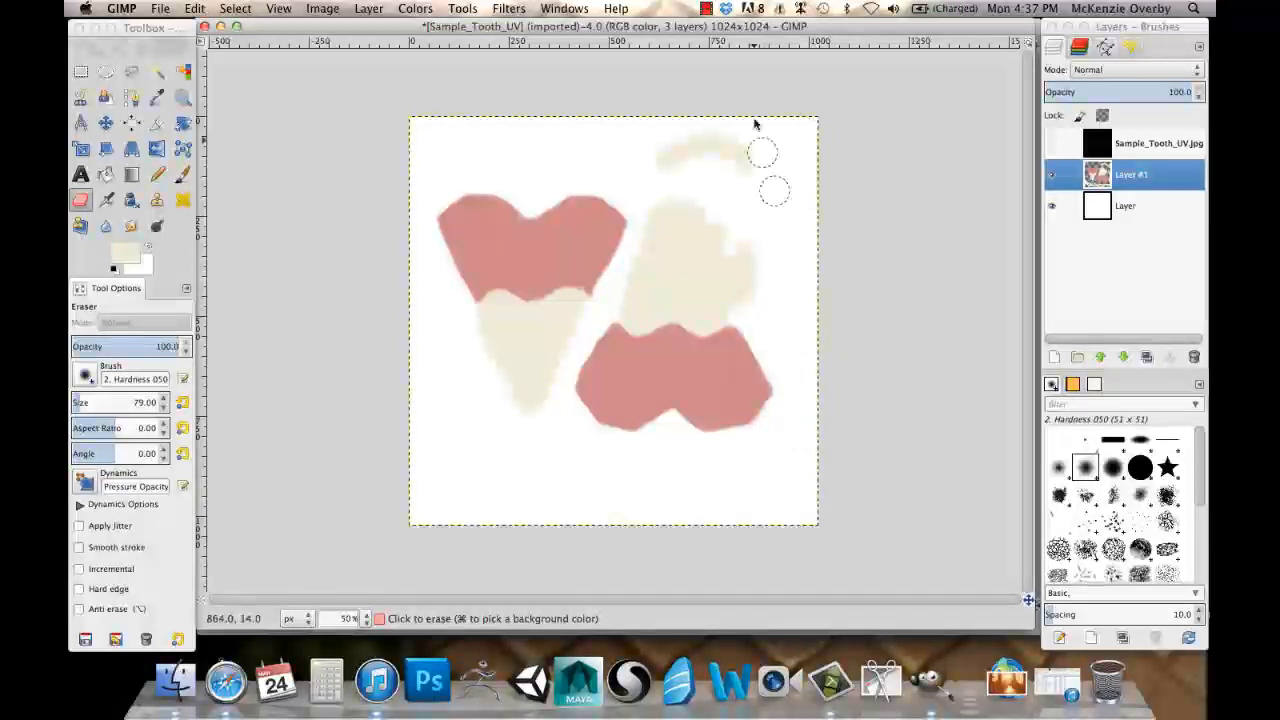
left_click_drag(755, 124, 701, 155)
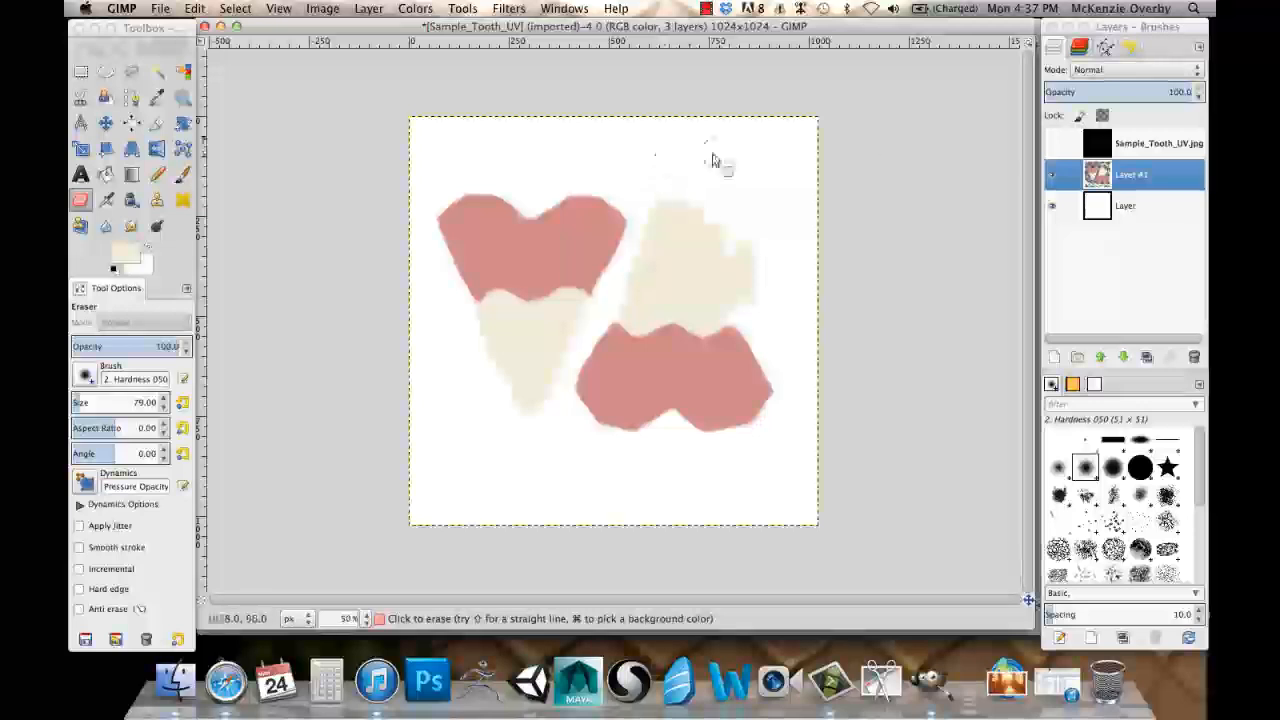
Erase the excess cream patch beside the right shell's slanted edge using the UV wireframe as a guide, and hide the wireframe layer.
left_click(1051, 143)
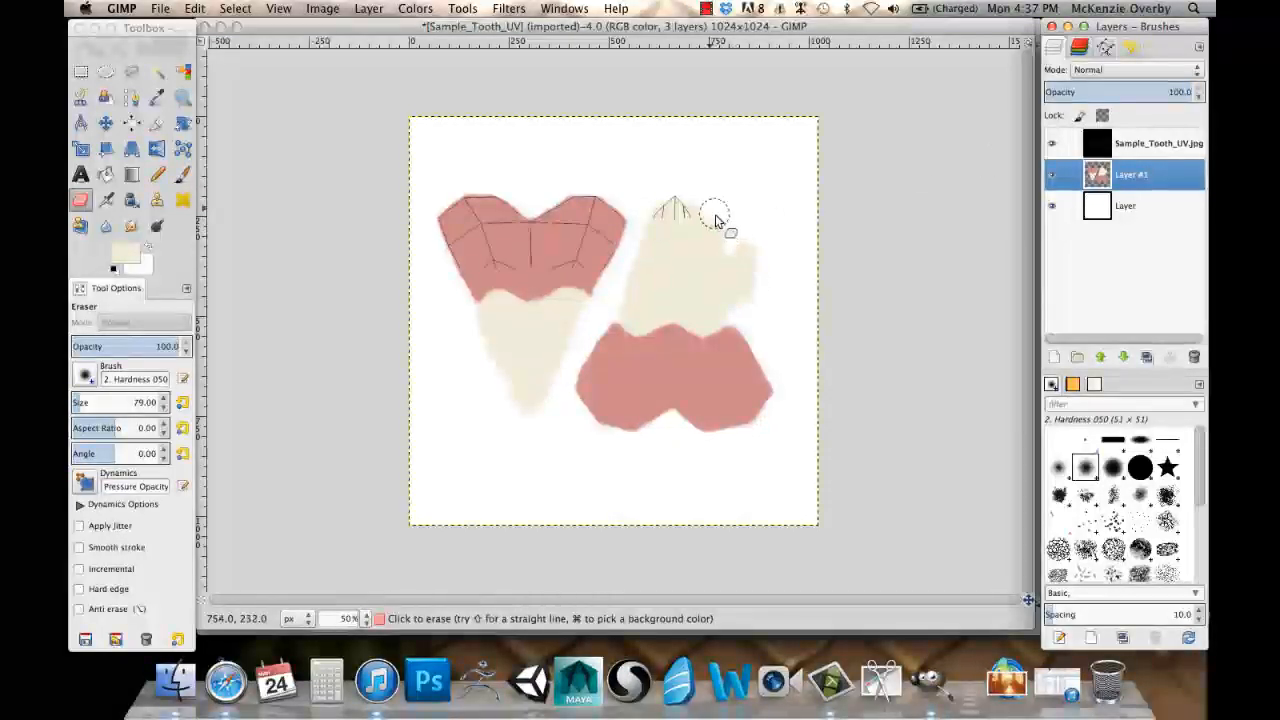
left_click_drag(703, 197, 757, 293)
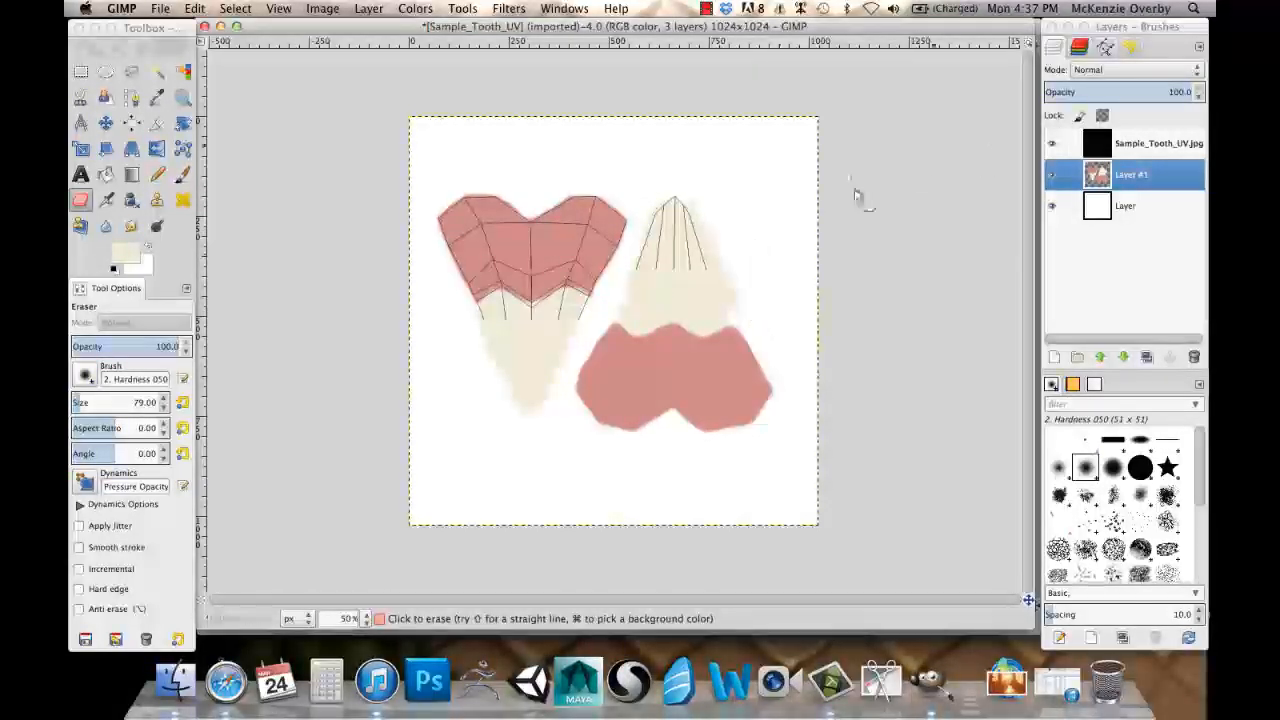
left_click(1051, 143)
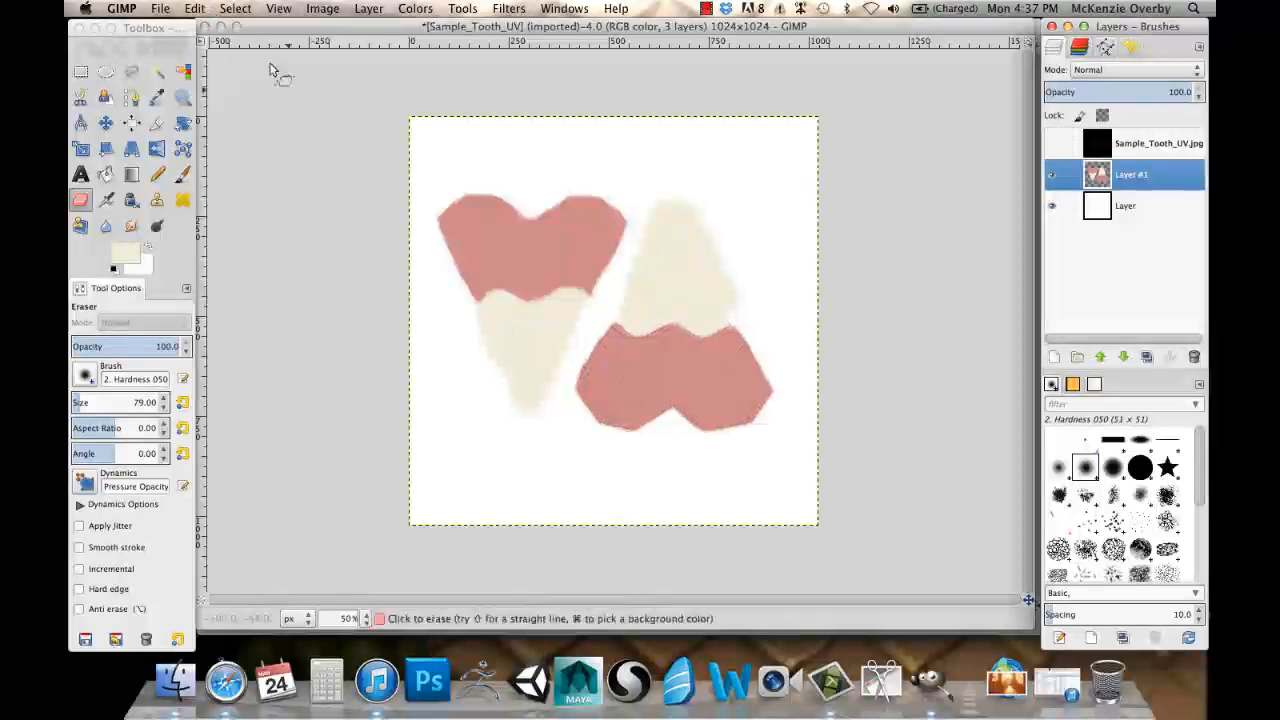
Save the layered image to the Desktop as Tooth_UV.xcf with the GIMP XCF image file type.
left_click(162, 8)
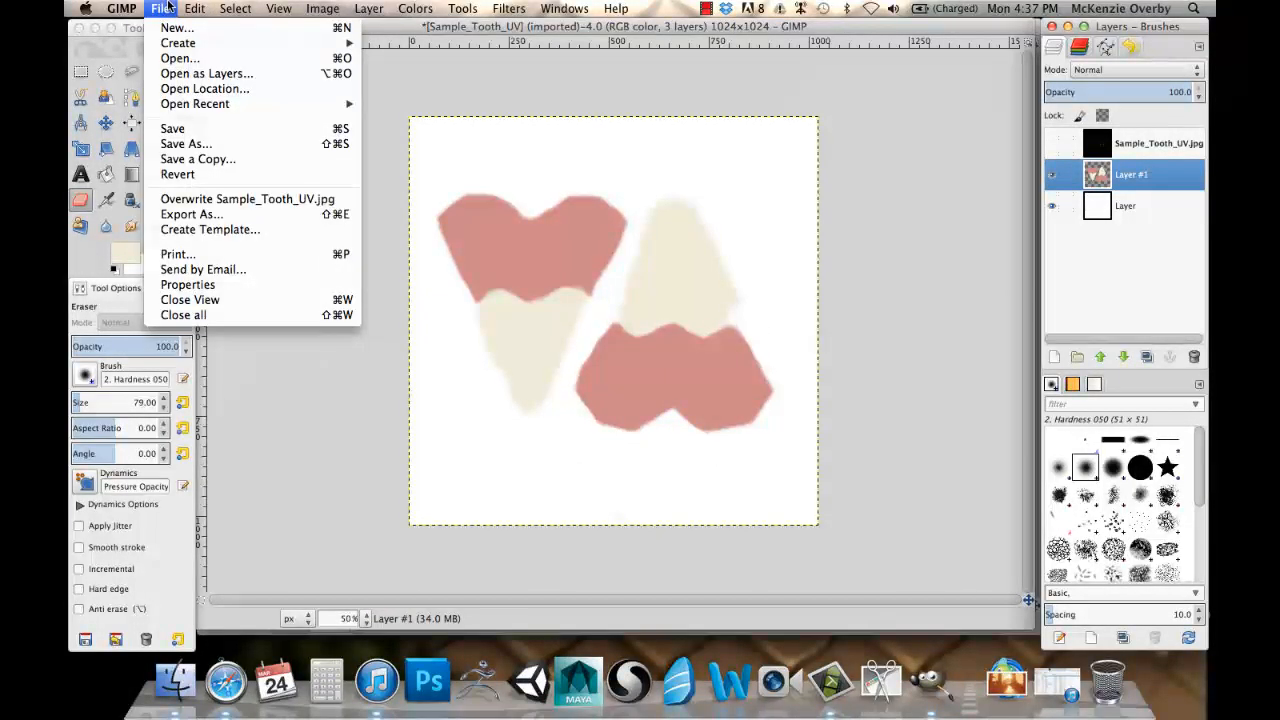
left_click(190, 131)
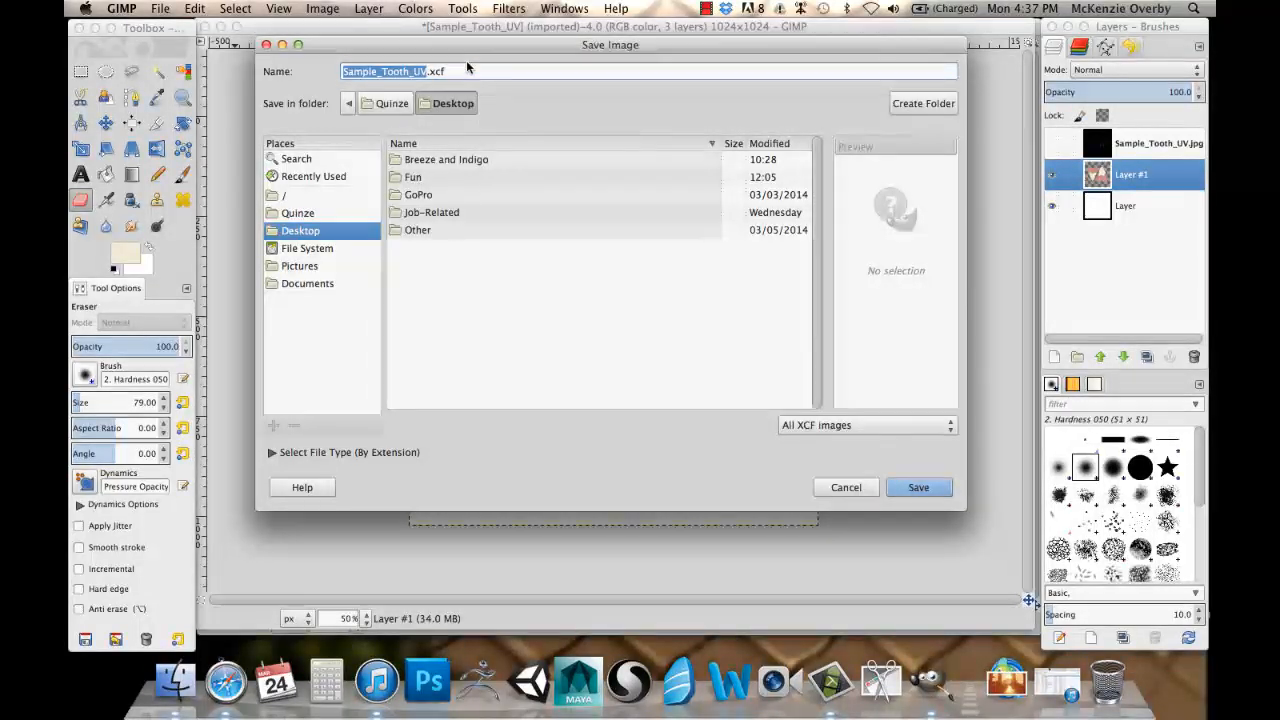
type("T")
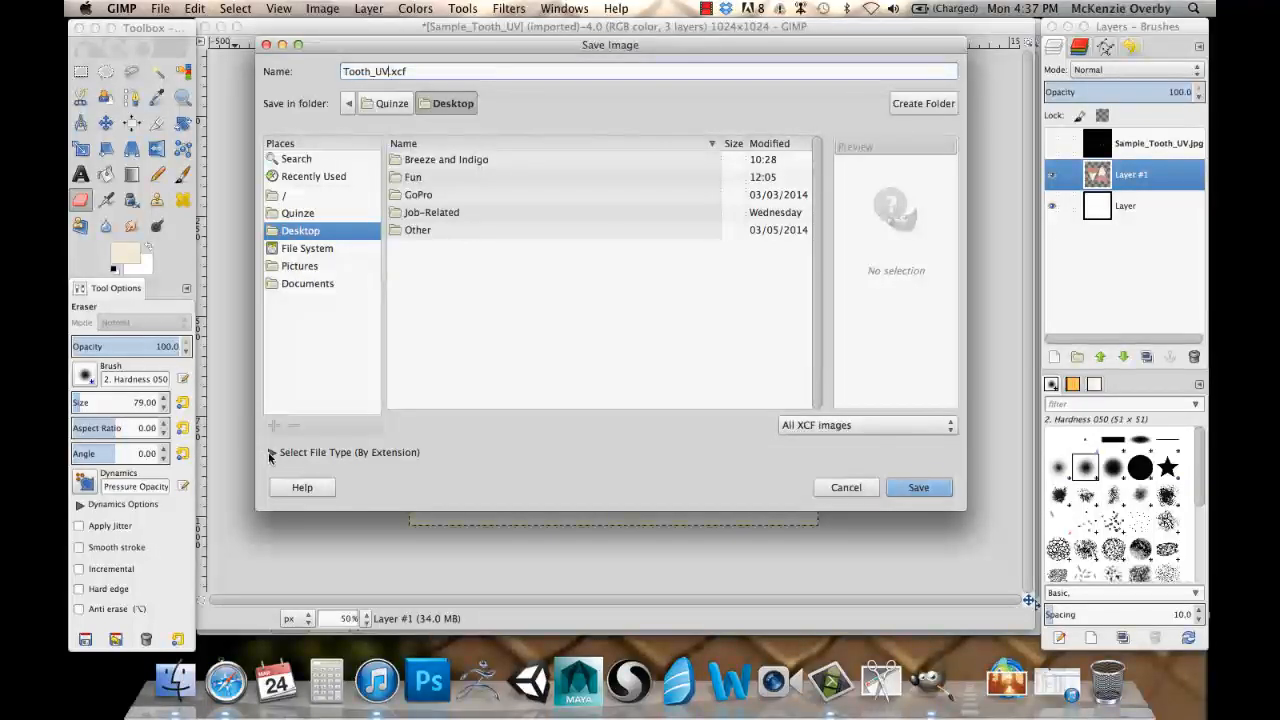
left_click(271, 453)
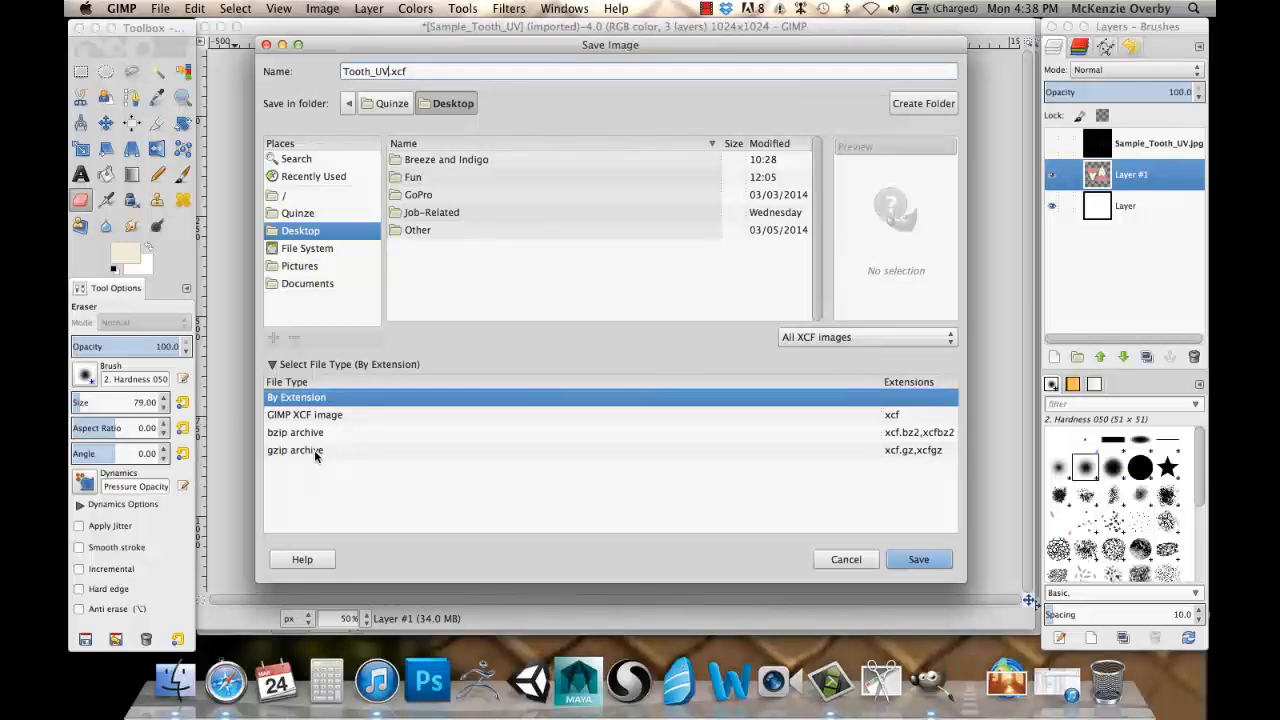
left_click(364, 417)
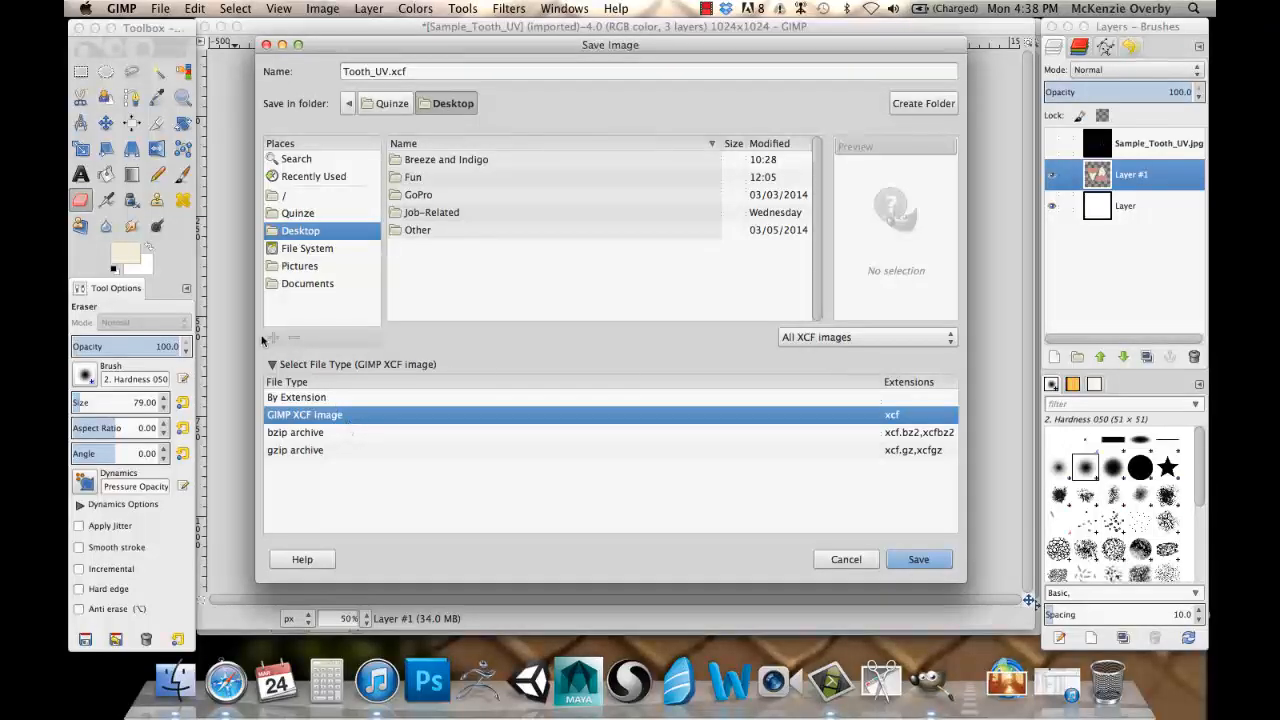
left_click(272, 365)
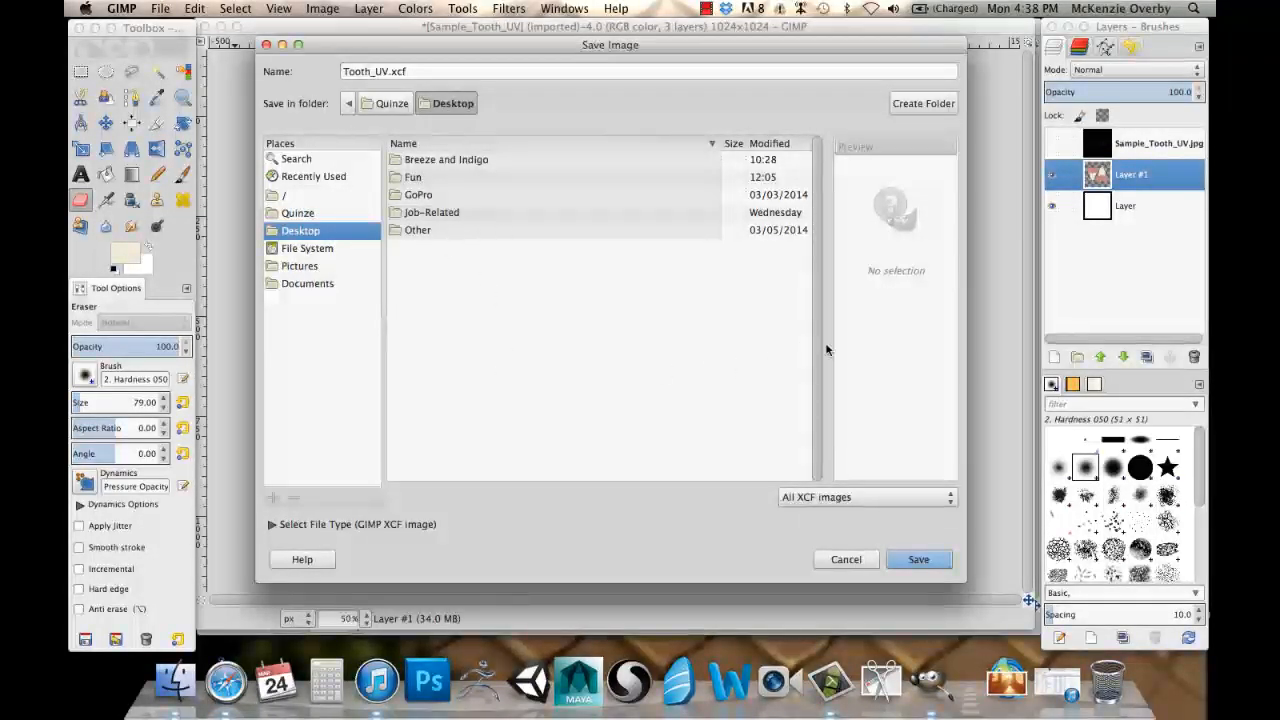
left_click(914, 561)
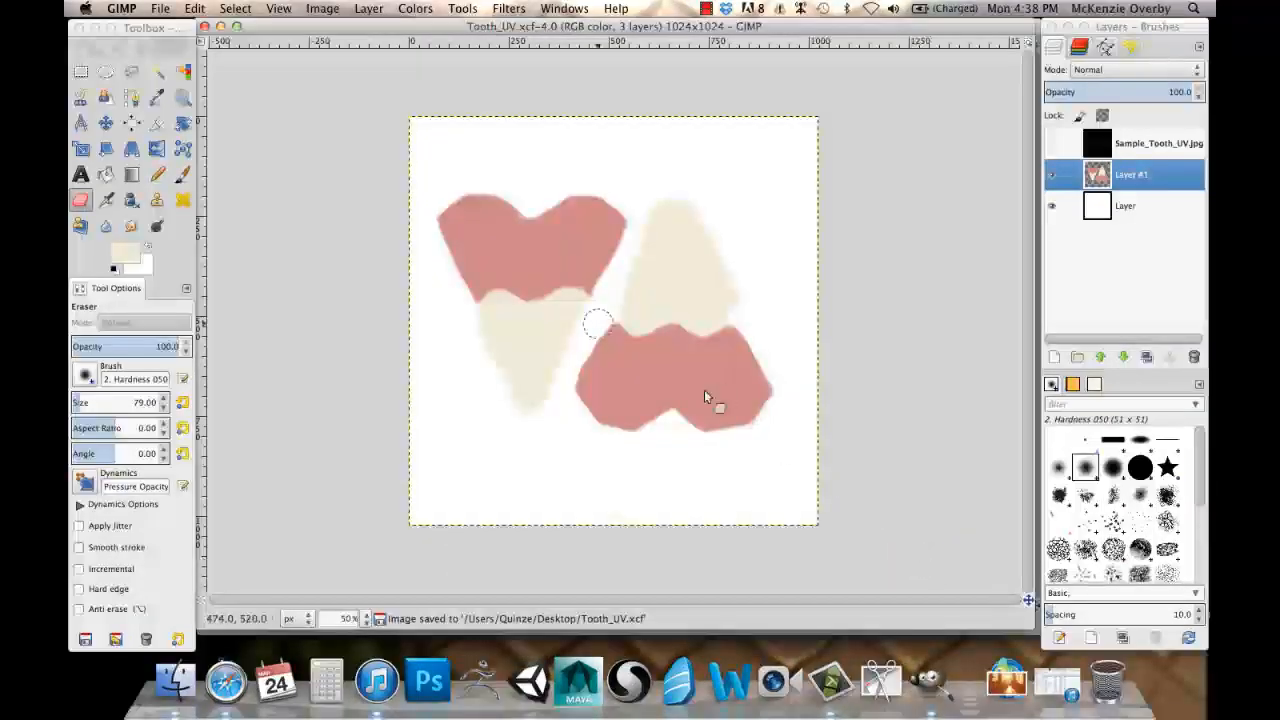
left_click(162, 9)
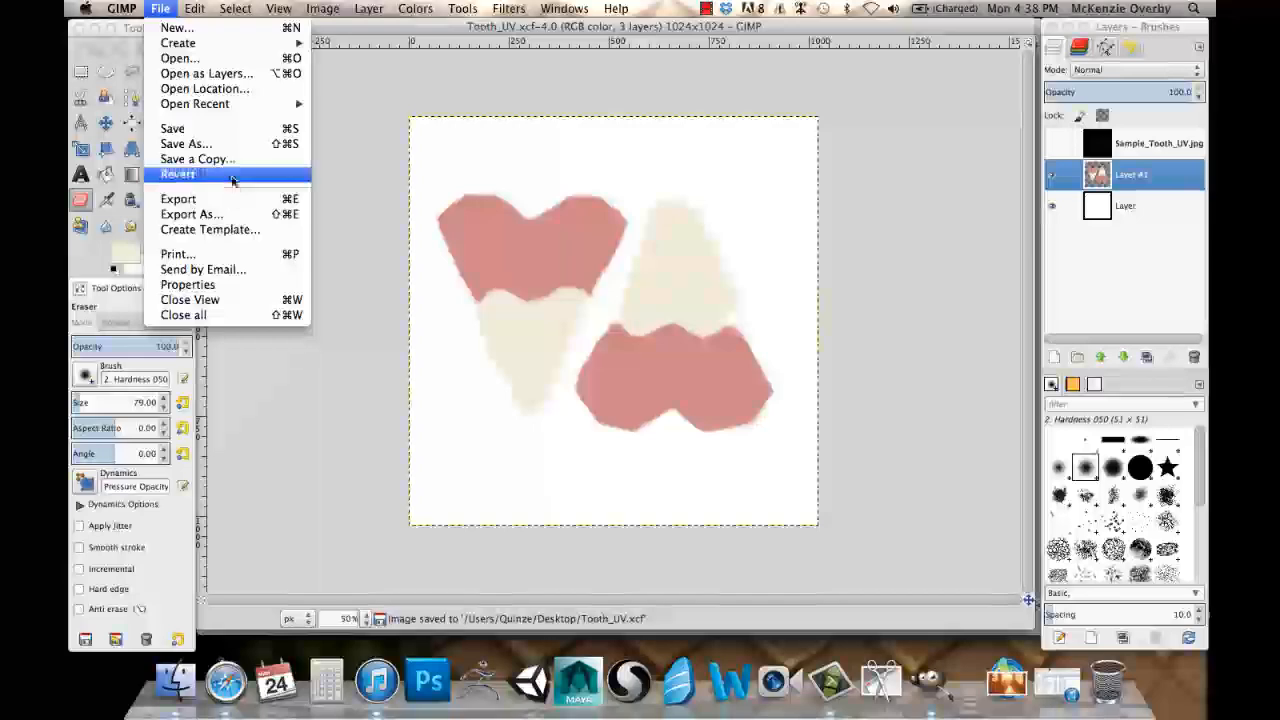
left_click(226, 145)
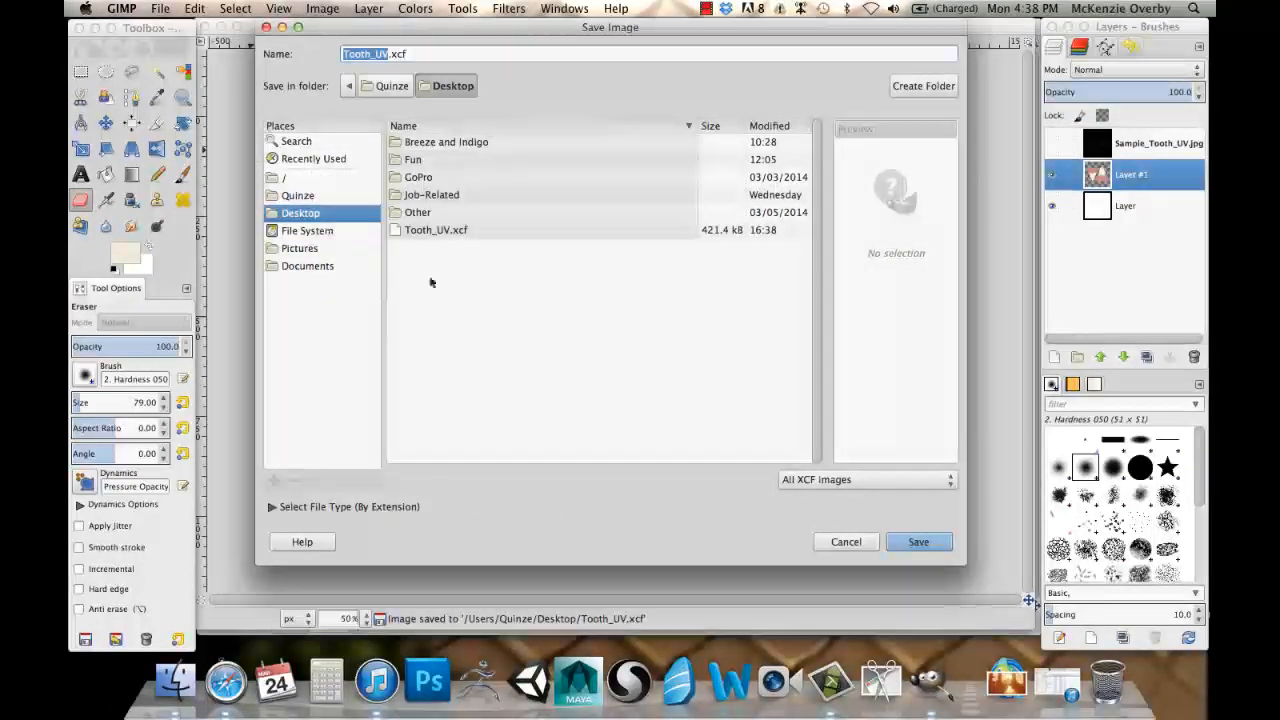
left_click(845, 541)
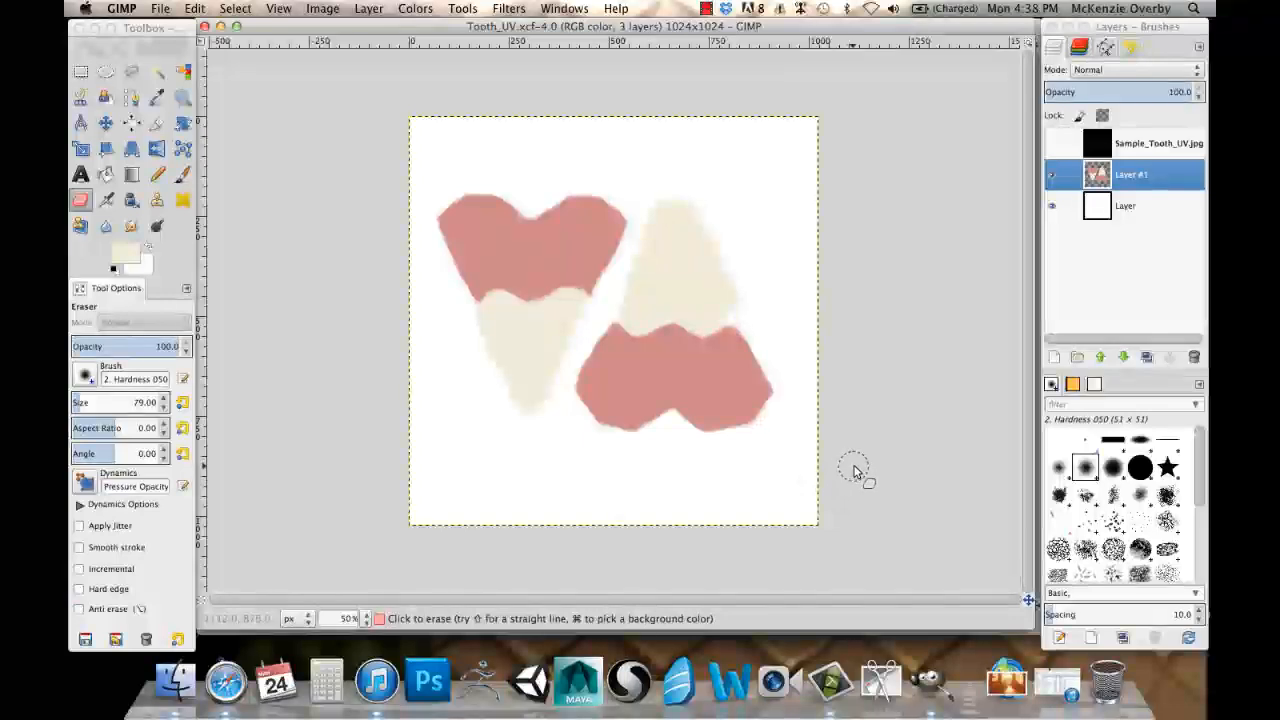
left_click(160, 8)
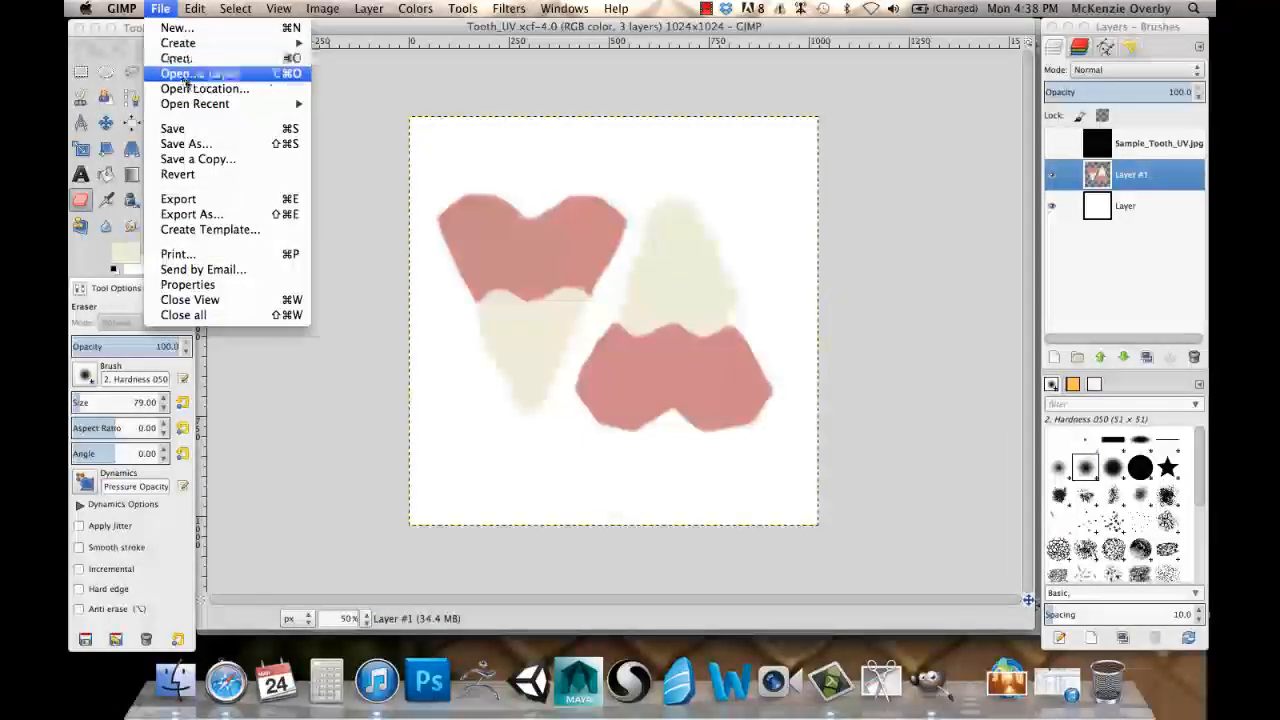
key("Escape")
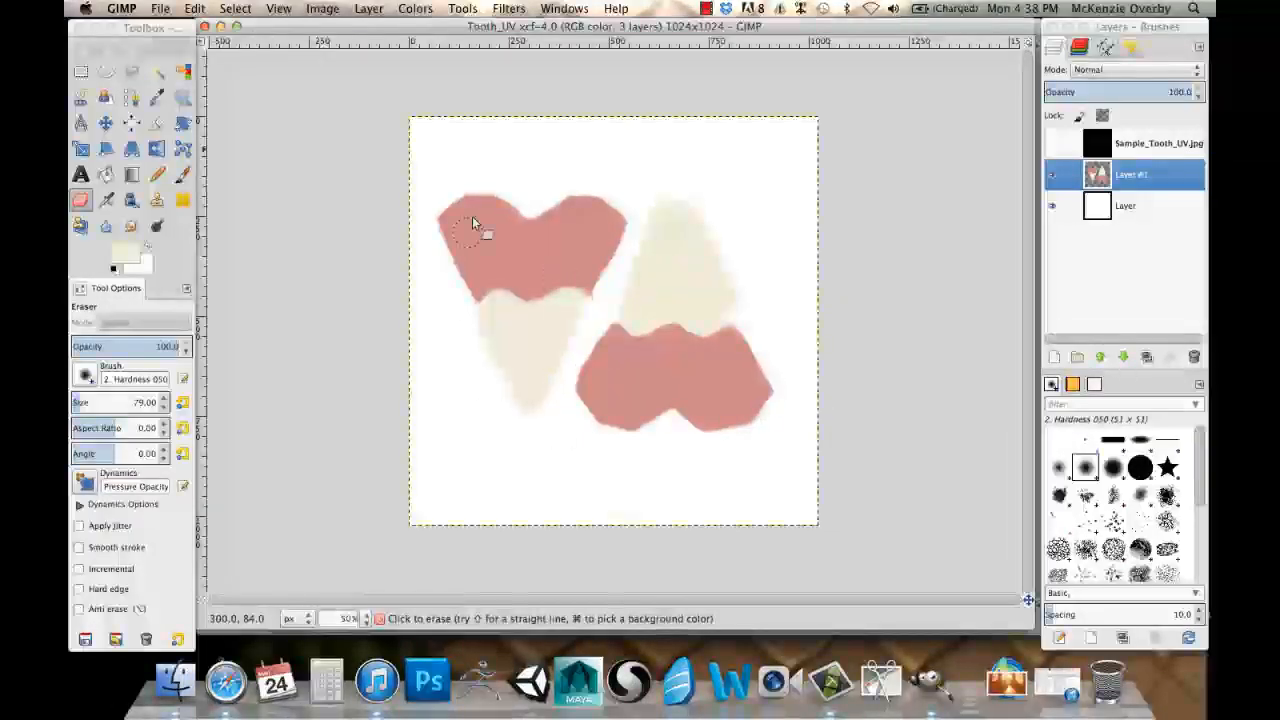
key("a")
key("shift+e")
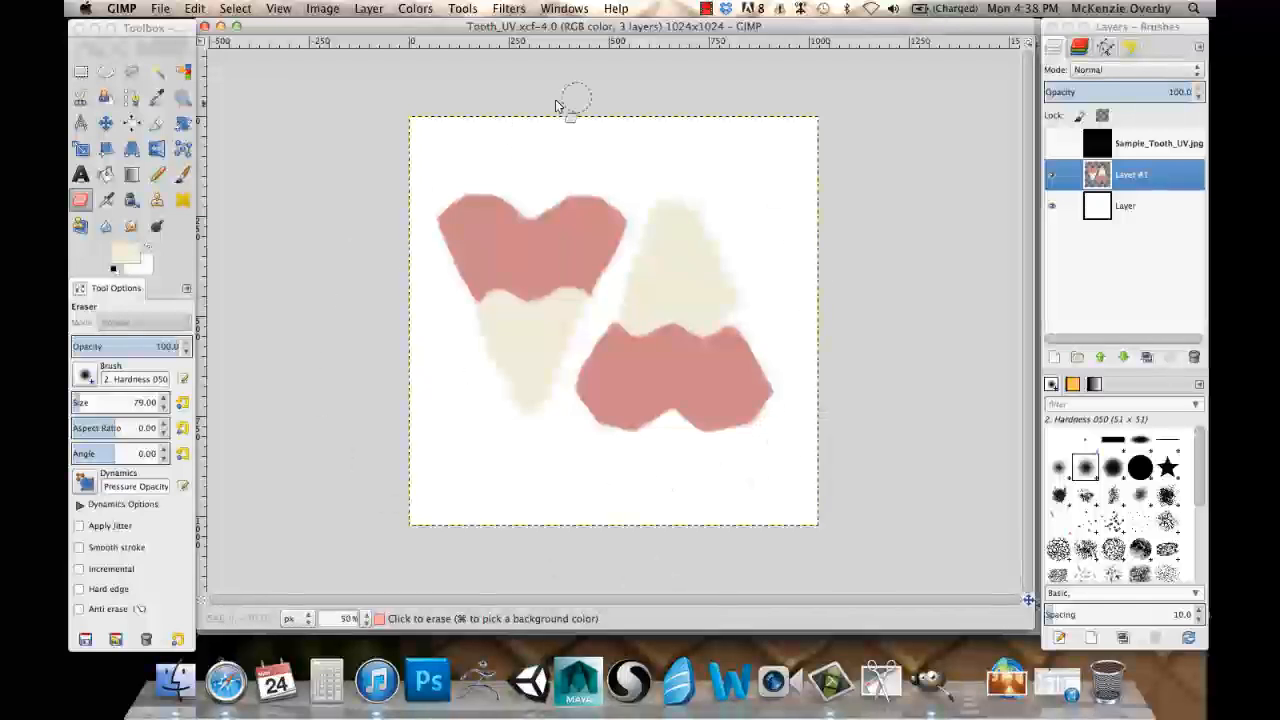
Export the painted texture to the Desktop as Tooth_UV.png, keeping the offered PNG options.
left_click(162, 10)
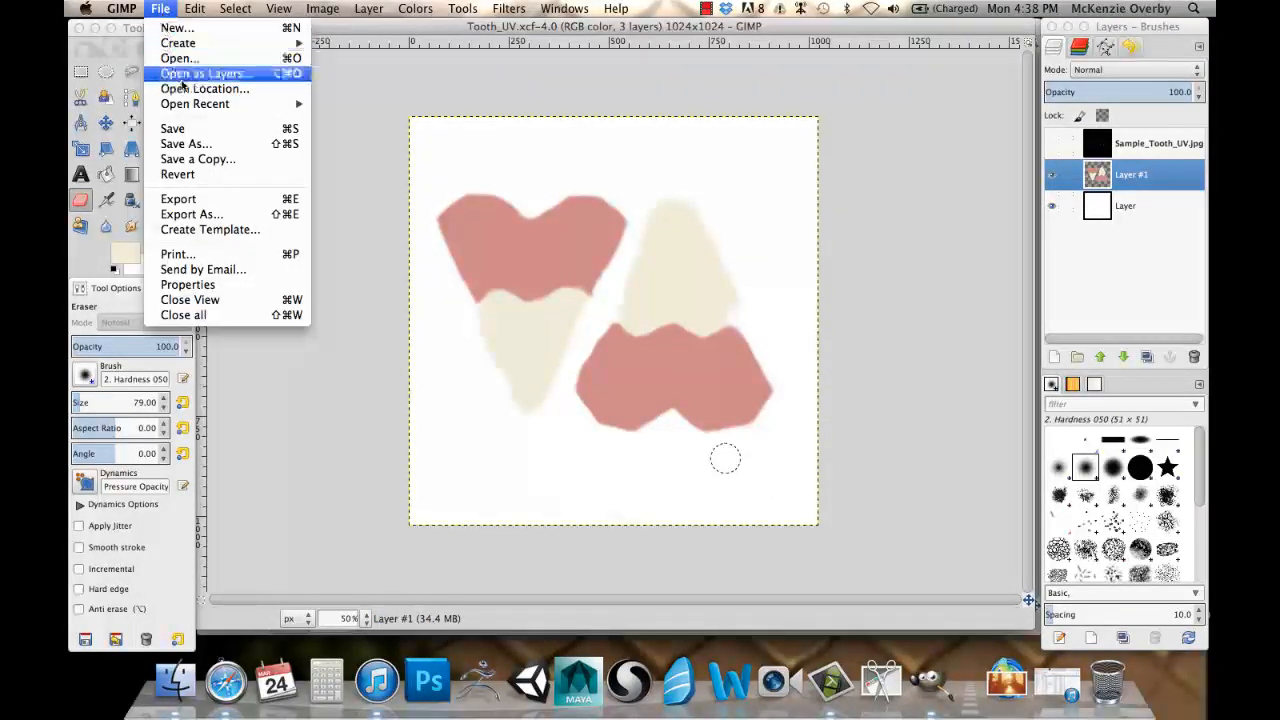
left_click(216, 204)
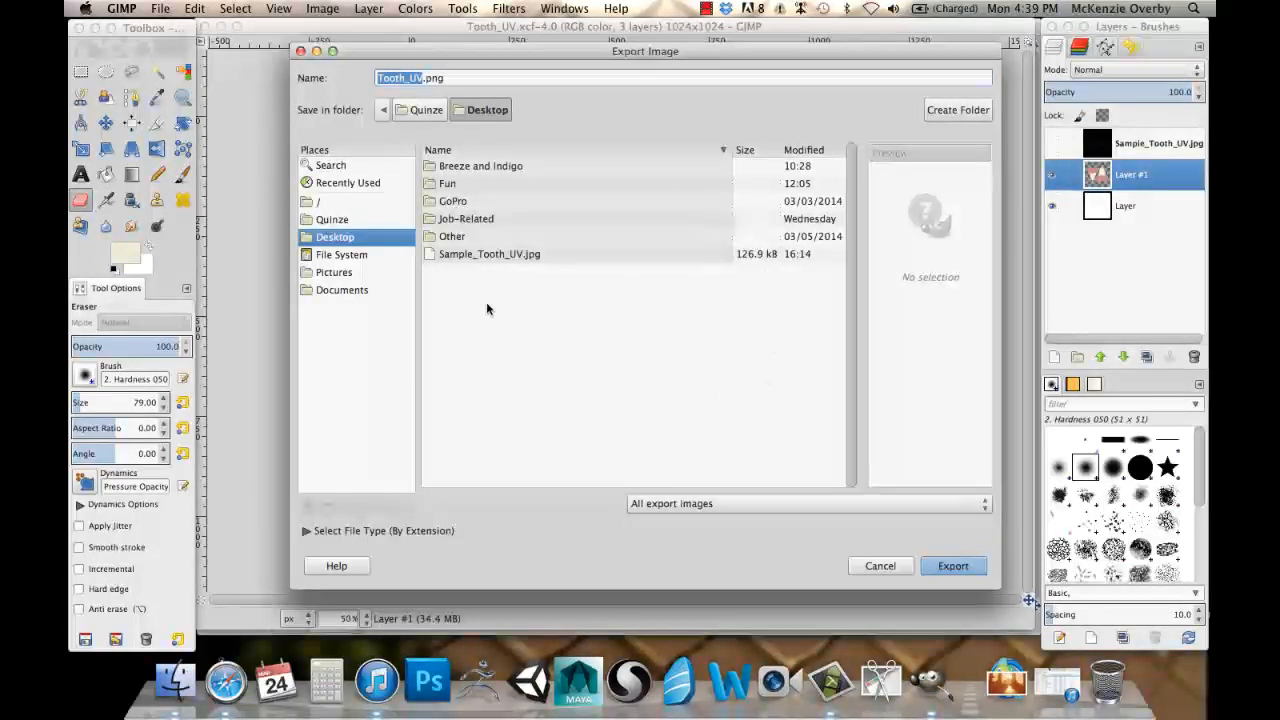
left_click(955, 567)
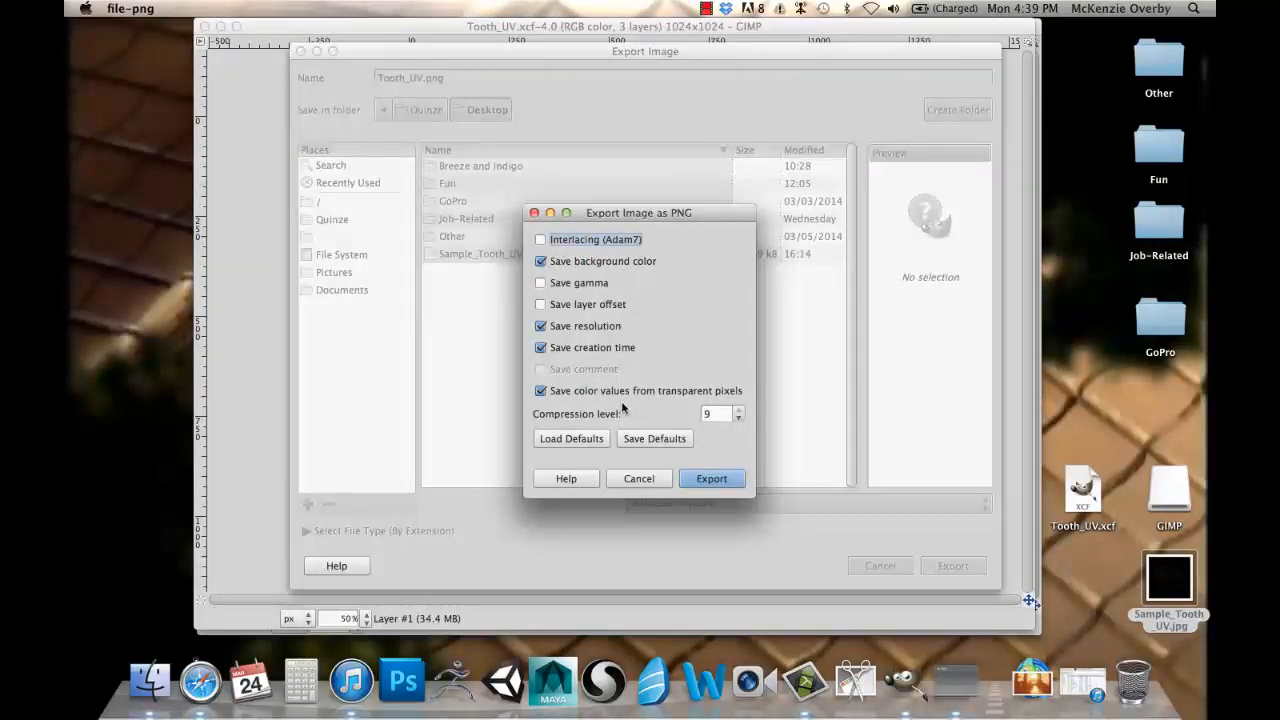
left_click(711, 480)
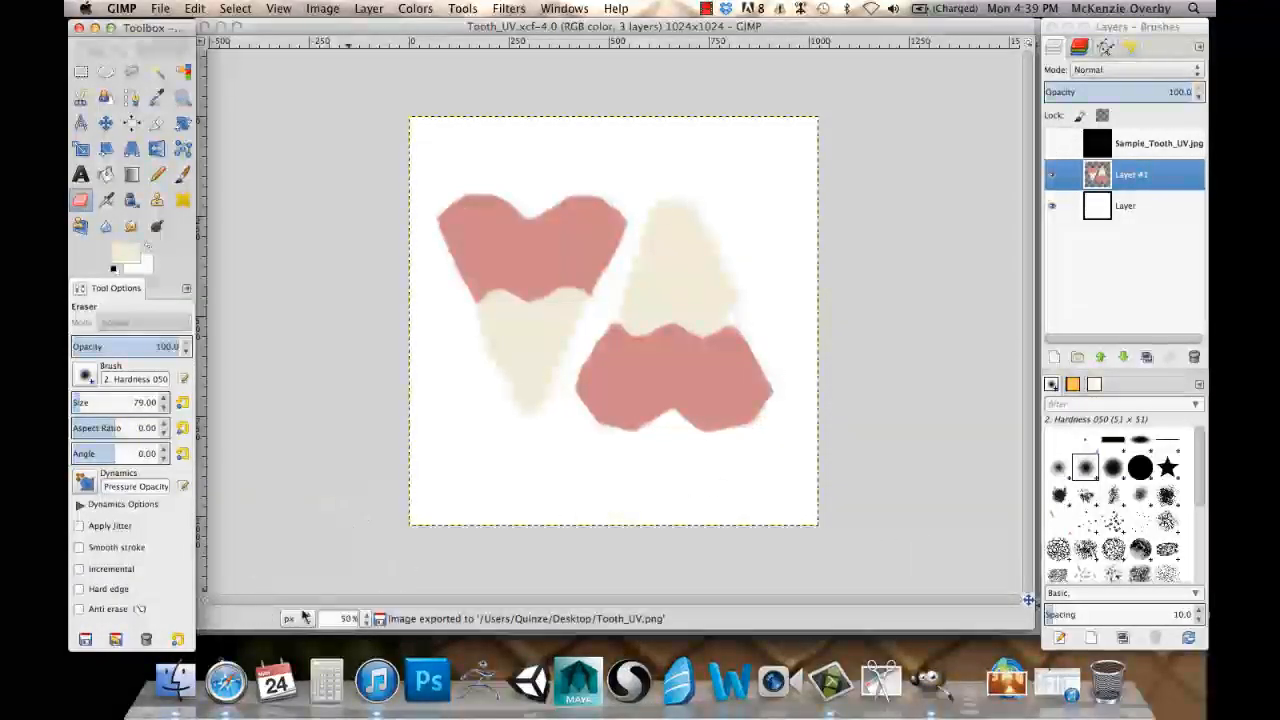
Switch to Finder, open the exported Tooth_UV.png from the Desktop folder to check it, and close the image and folder windows.
left_click(175, 680)
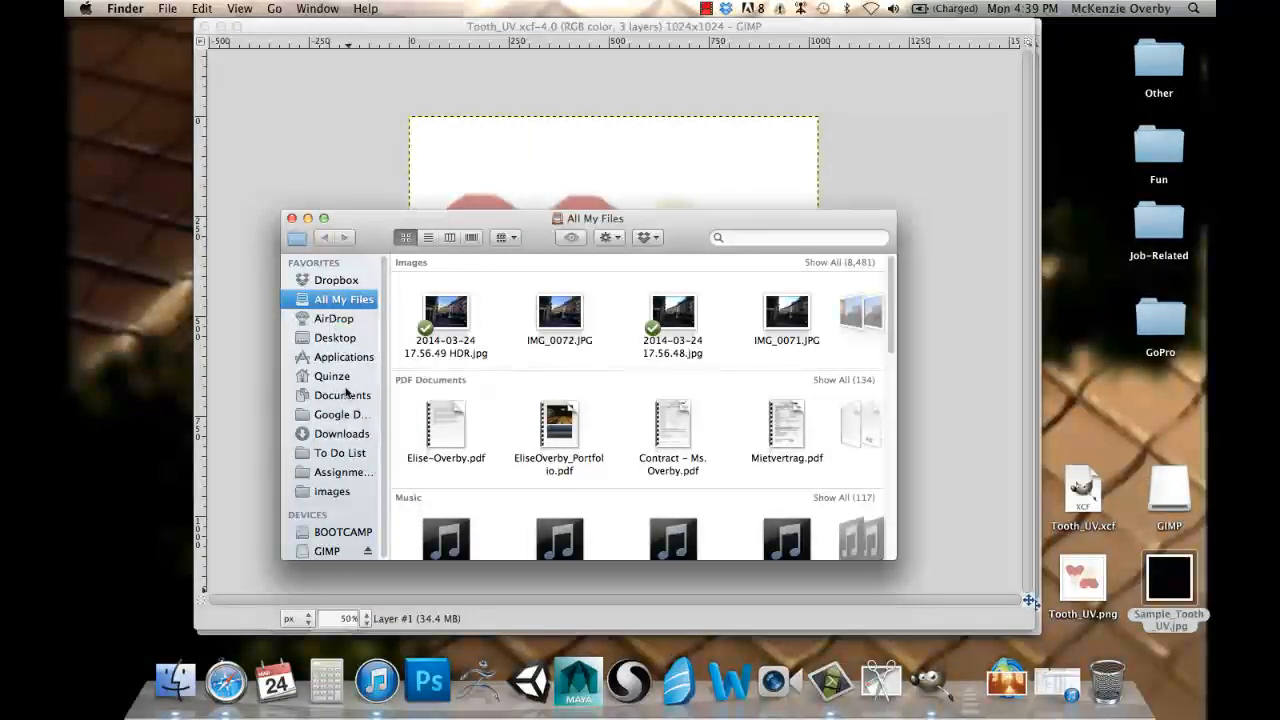
left_click(332, 337)
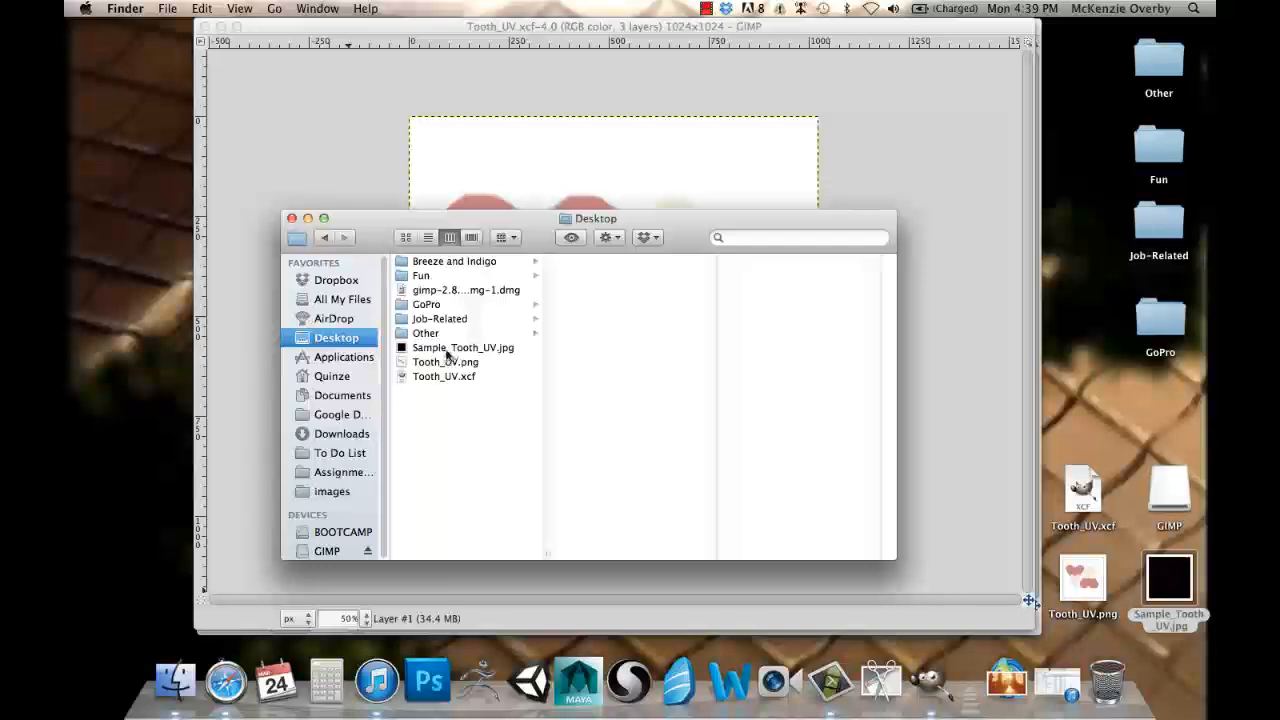
left_click(438, 363)
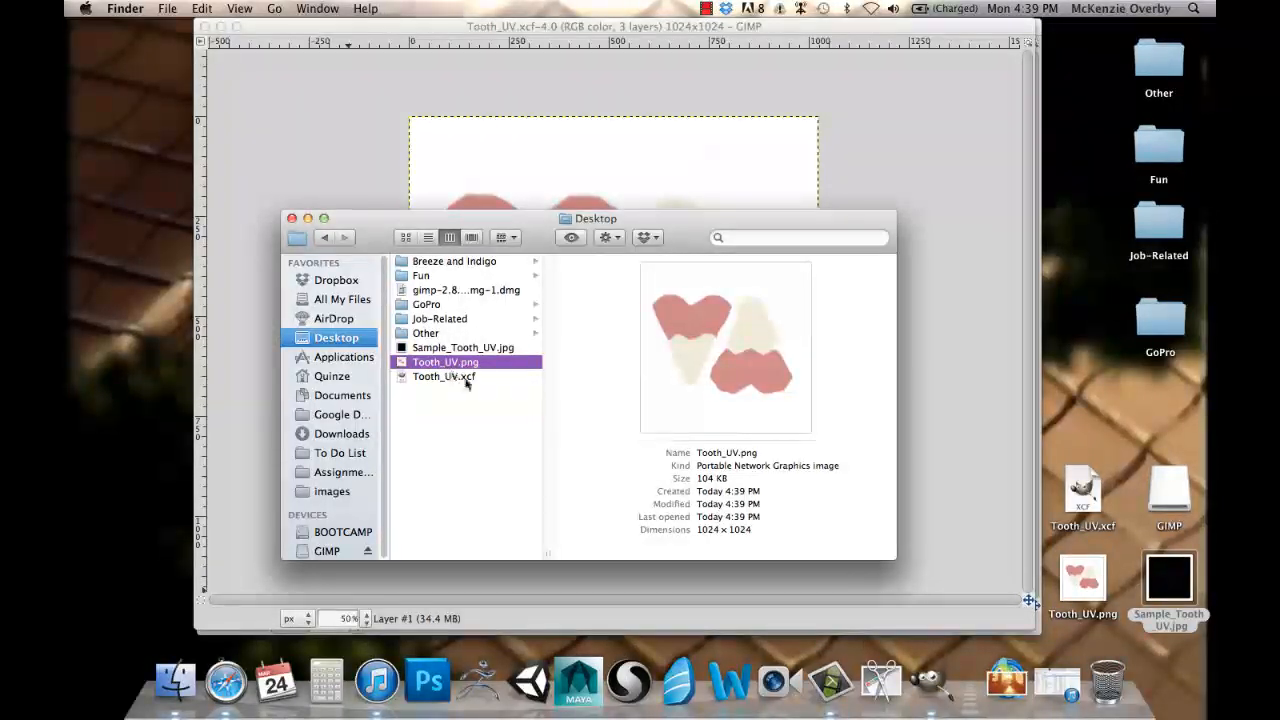
double_click(432, 369)
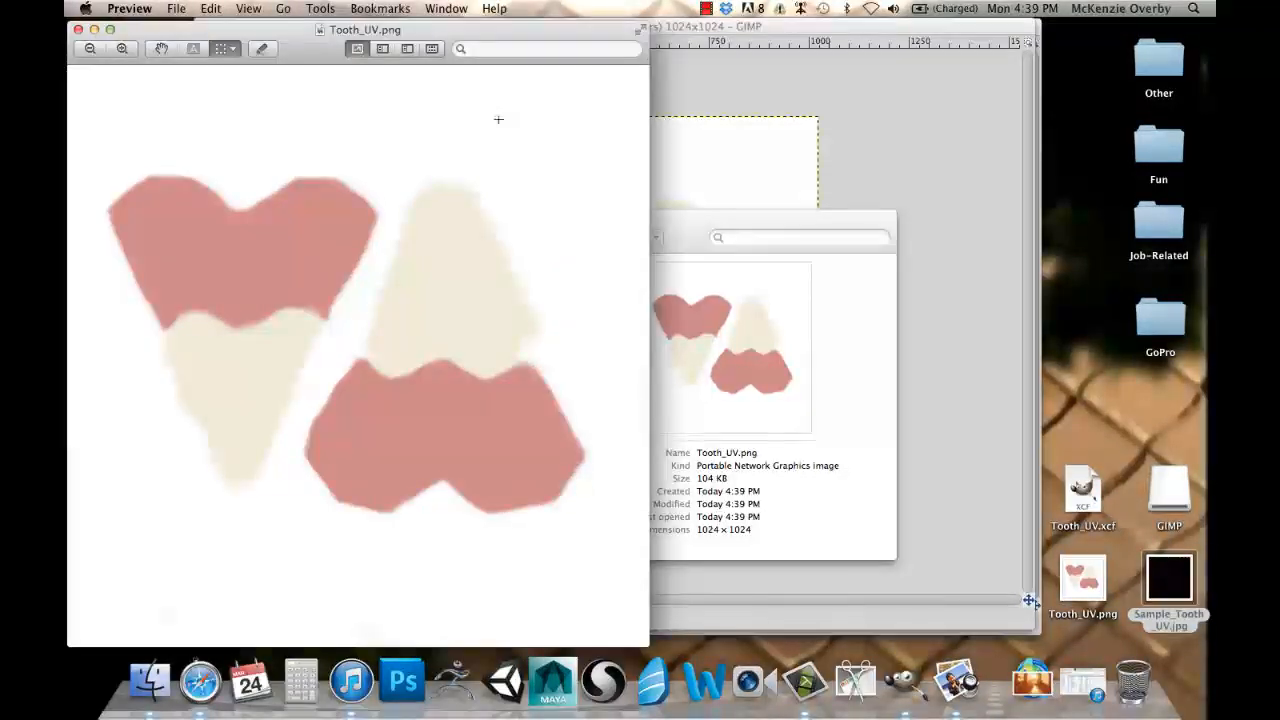
left_click(78, 29)
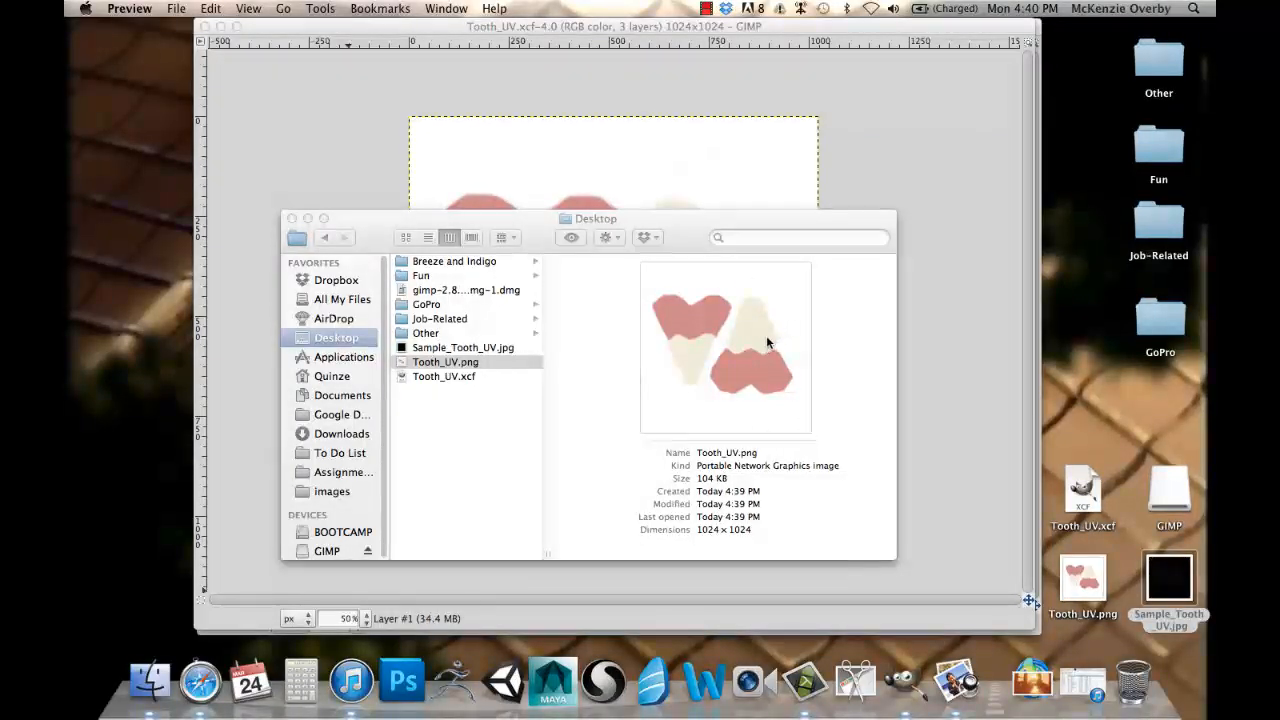
left_click_drag(823, 220, 797, 226)
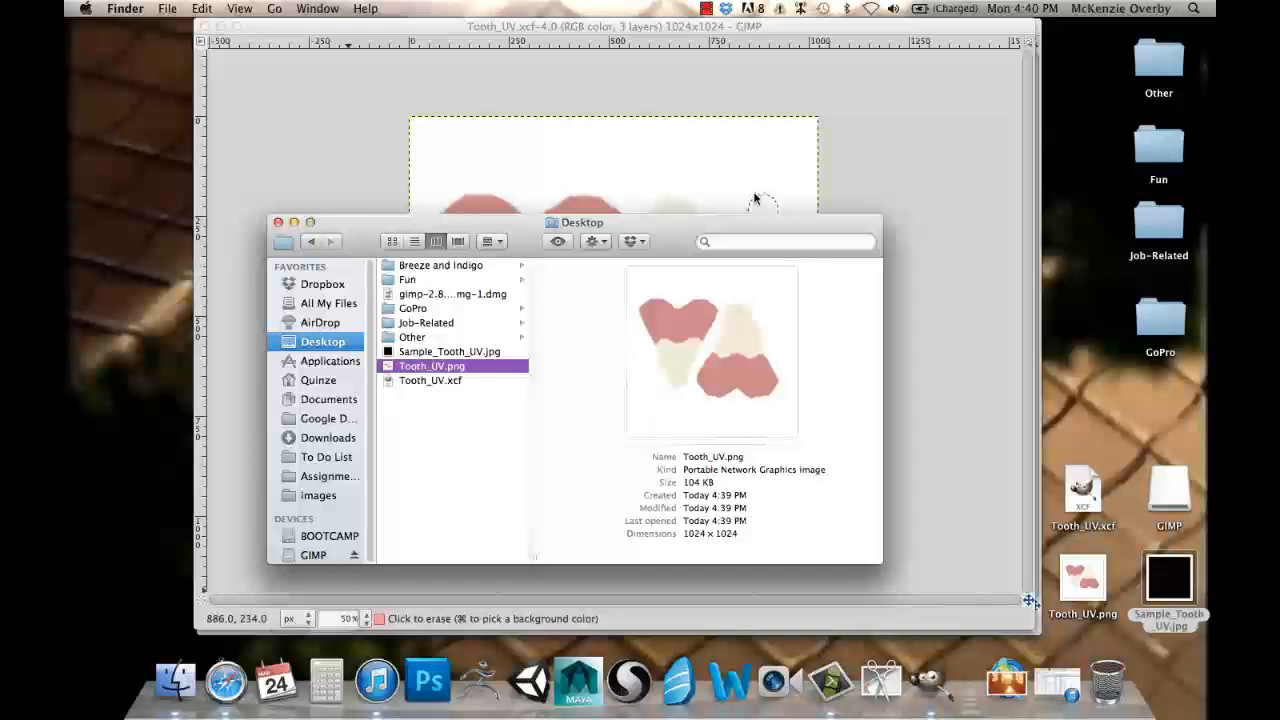
left_click(280, 227)
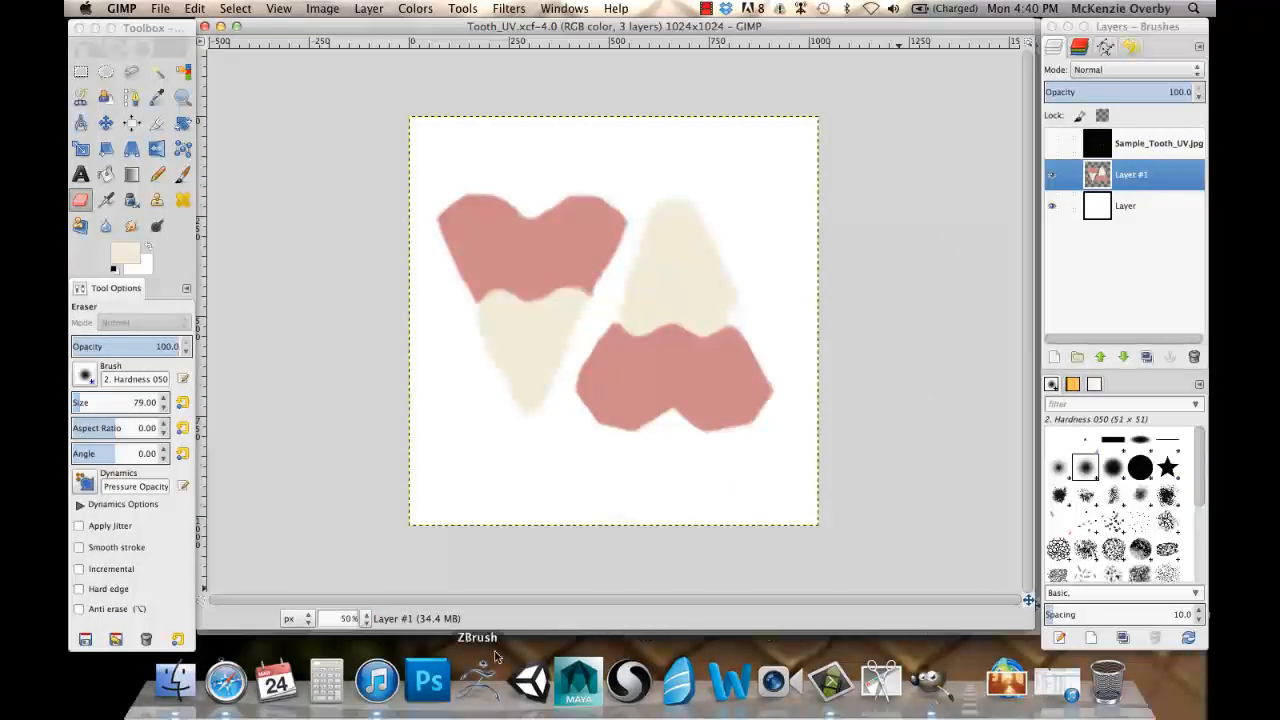
left_click(830, 681)
left_click(195, 8)
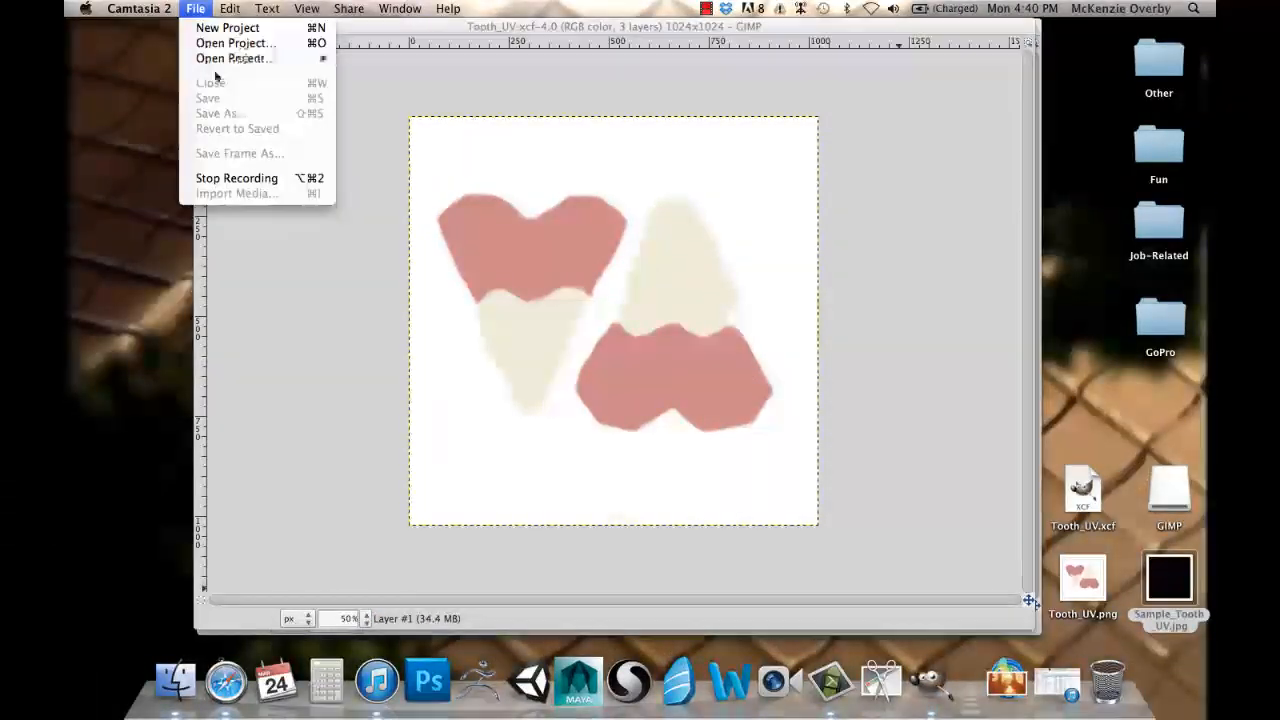